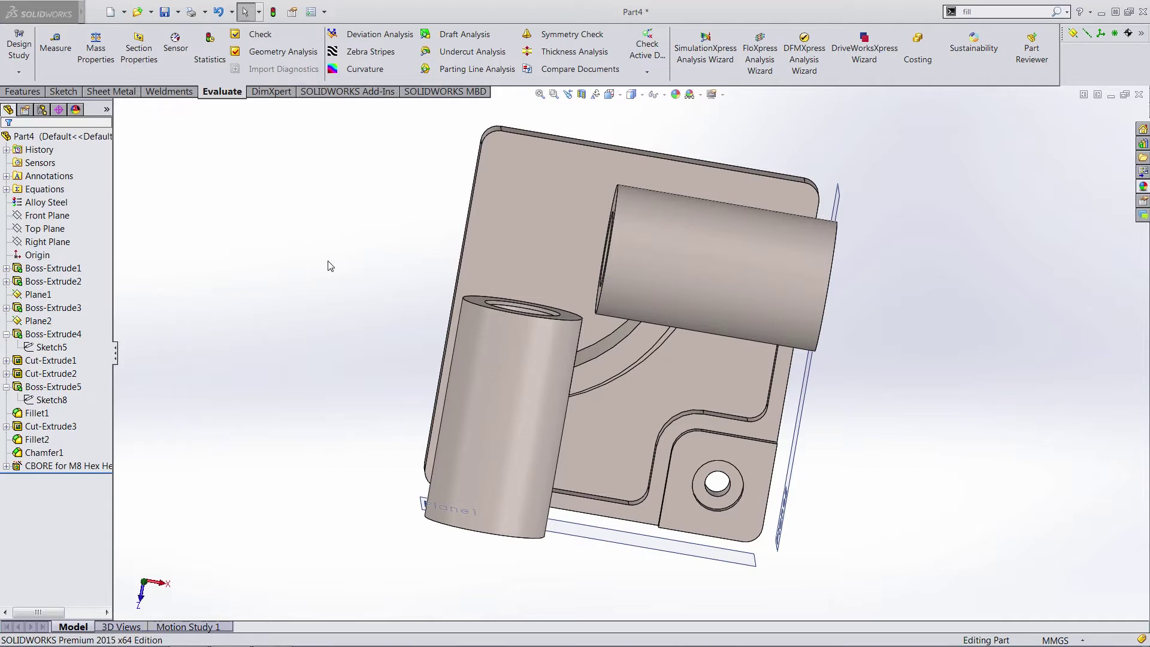
Step: Add a new configuration named Q2 to the part
{"action": "left_click", "coordinate": [42, 110]}
{"action": "right_click", "coordinate": [44, 194]}
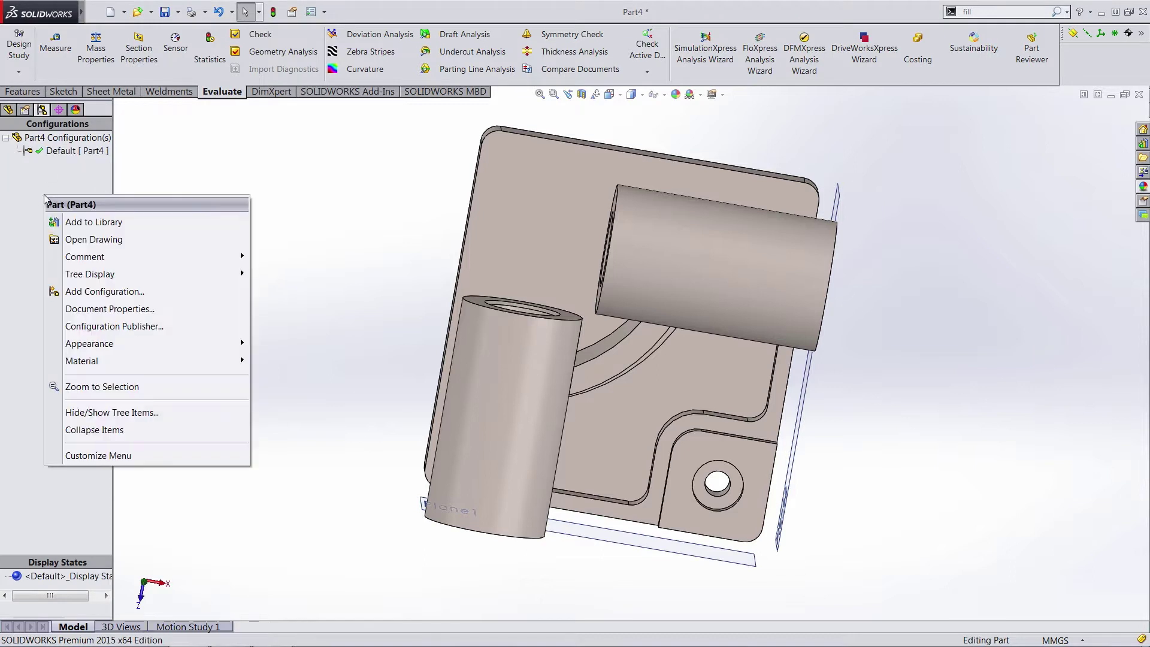
{"action": "left_click", "coordinate": [96, 293]}
{"action": "type", "text": "Q1"}
{"action": "left_click", "coordinate": [7, 142]}
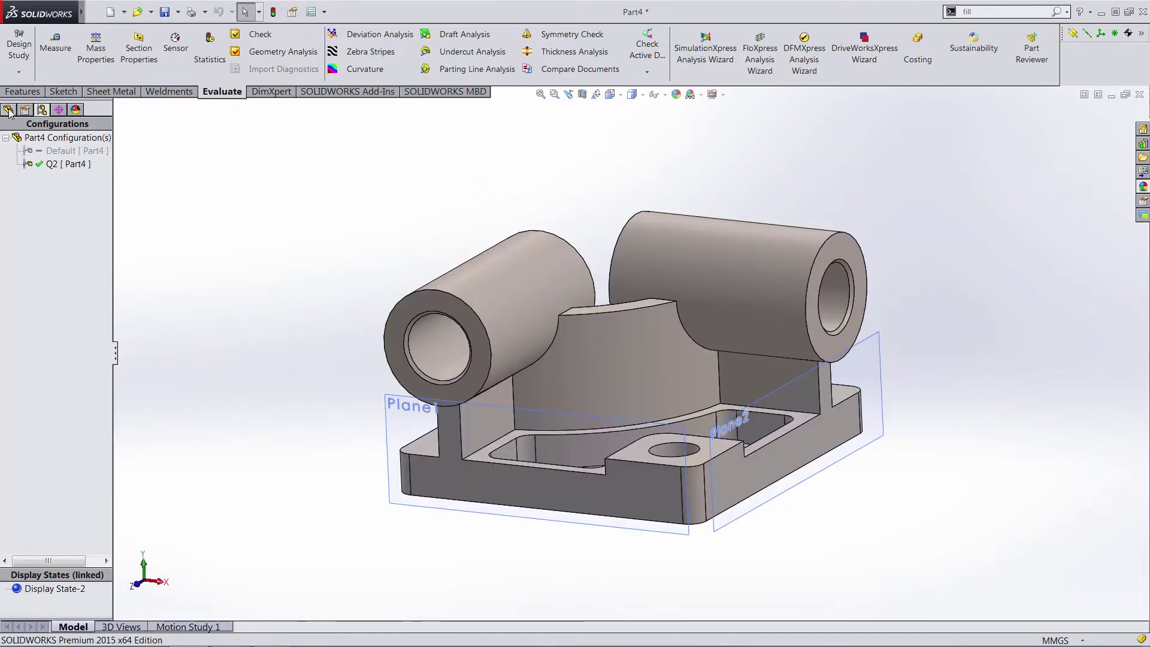
Step: Expand the part's equations in the feature tree and open them for editing in the Q2 configuration
{"action": "left_click", "coordinate": [8, 109]}
{"action": "left_click", "coordinate": [6, 189]}
{"action": "left_click", "coordinate": [37, 190]}
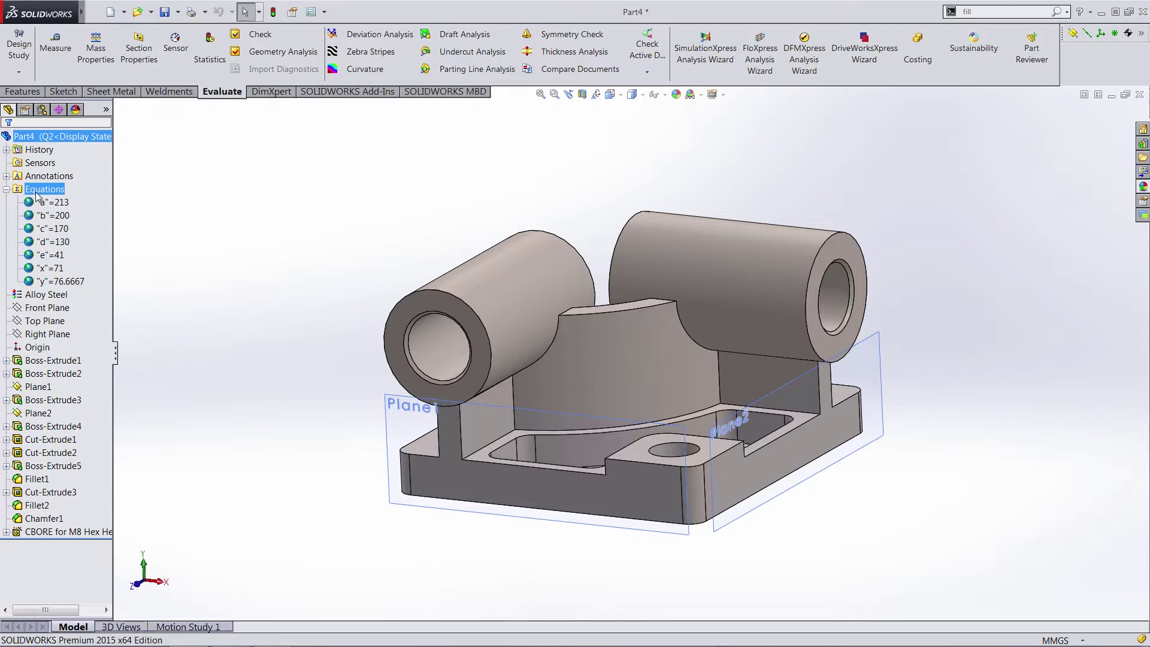
{"action": "right_click", "coordinate": [37, 193]}
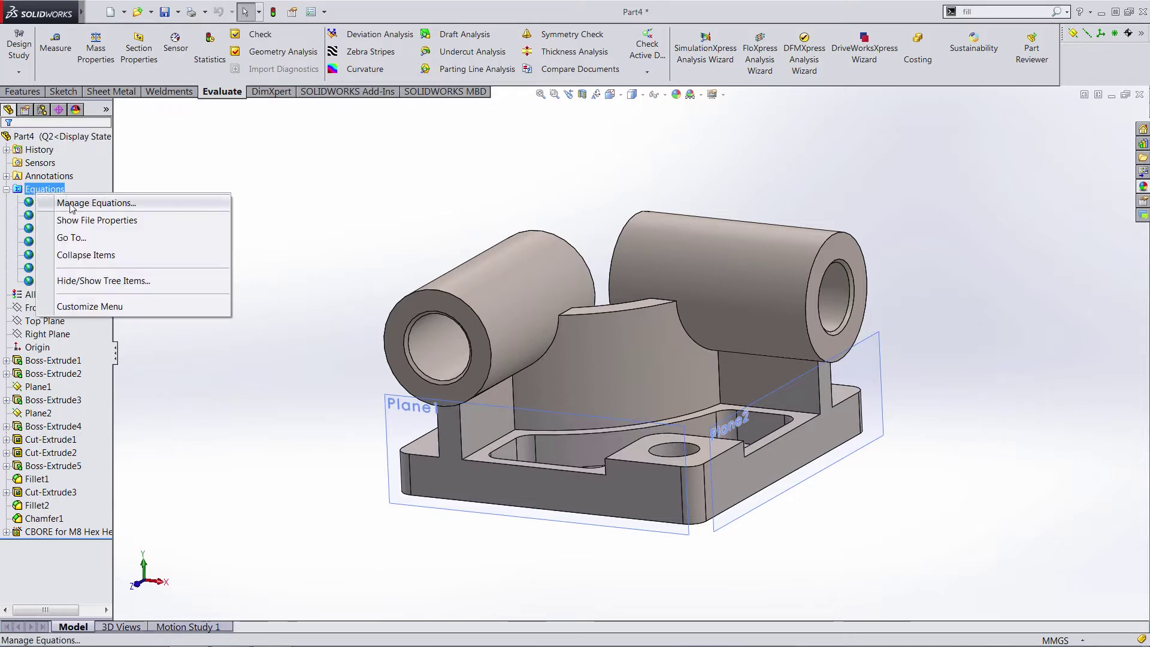
{"action": "left_click", "coordinate": [71, 204]}
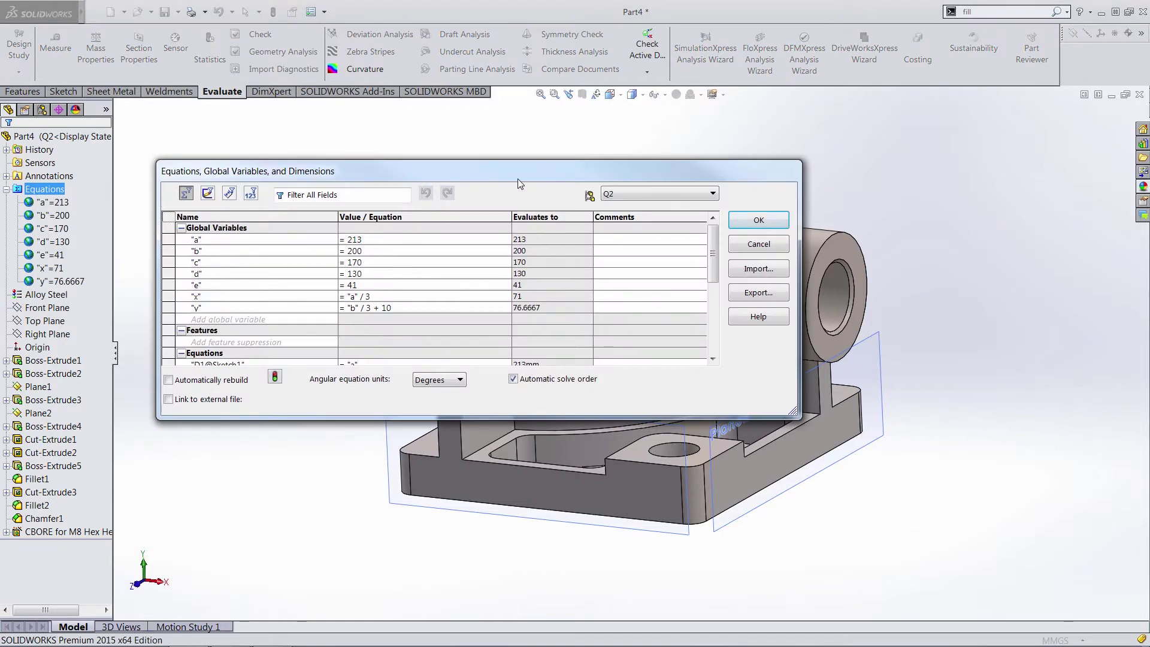
{"action": "left_click_drag", "start_coordinate": [518, 177], "coordinate": [535, 182]}
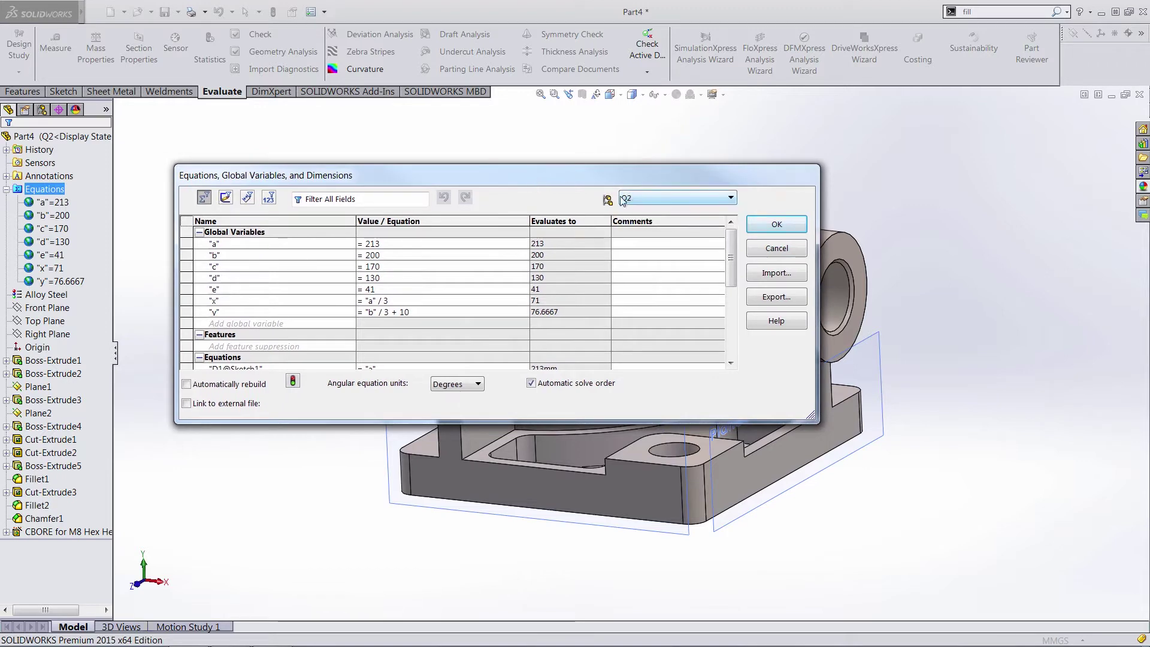
Step: Set global variable "a" to 225 for the current configuration only
{"action": "left_click", "coordinate": [410, 243]}
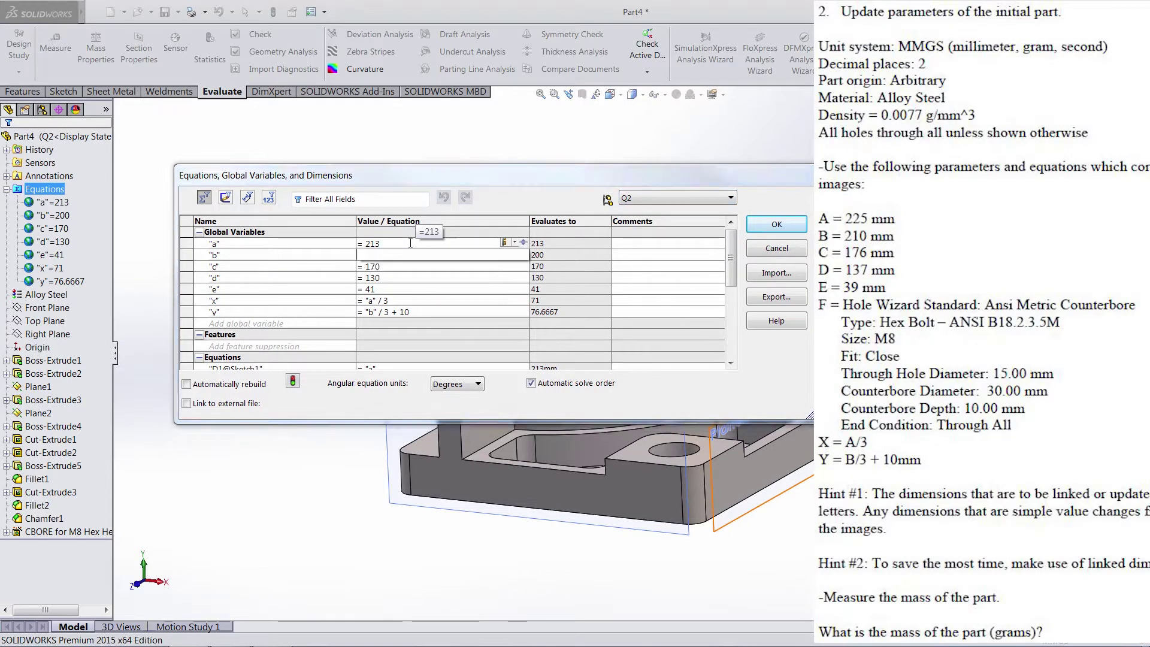
{"action": "key", "text": "BackSpace"}
{"action": "key", "text": "BackSpace"}
{"action": "key", "text": "BackSpace"}
{"action": "type", "text": "225"}
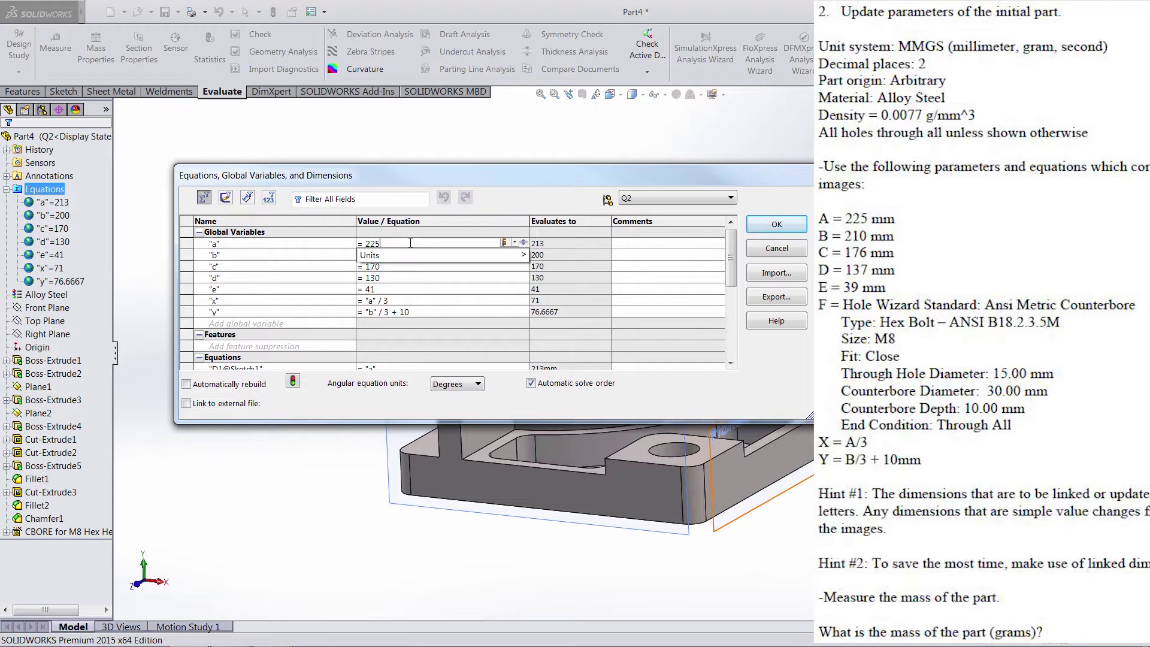
{"action": "left_click", "coordinate": [515, 242]}
{"action": "left_click", "coordinate": [526, 259]}
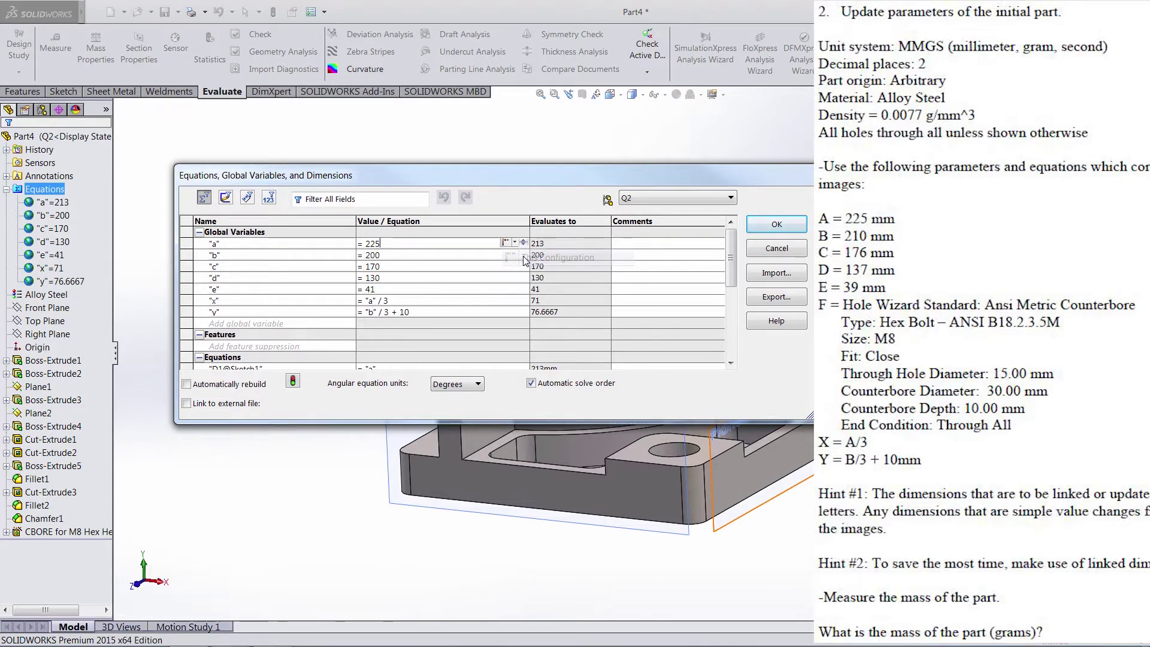
Step: Set global variable "b" to 210 for the current configuration only
{"action": "double_click", "coordinate": [413, 257]}
{"action": "type", "text": "210"}
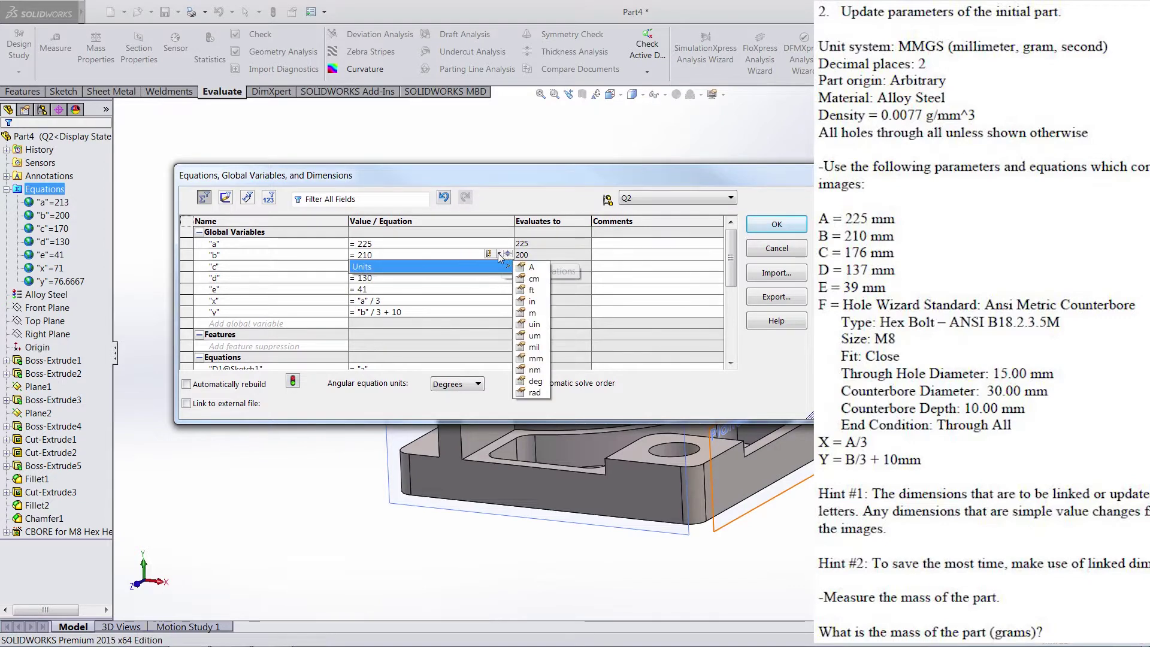
{"action": "left_click", "coordinate": [499, 253]}
{"action": "left_click", "coordinate": [527, 269]}
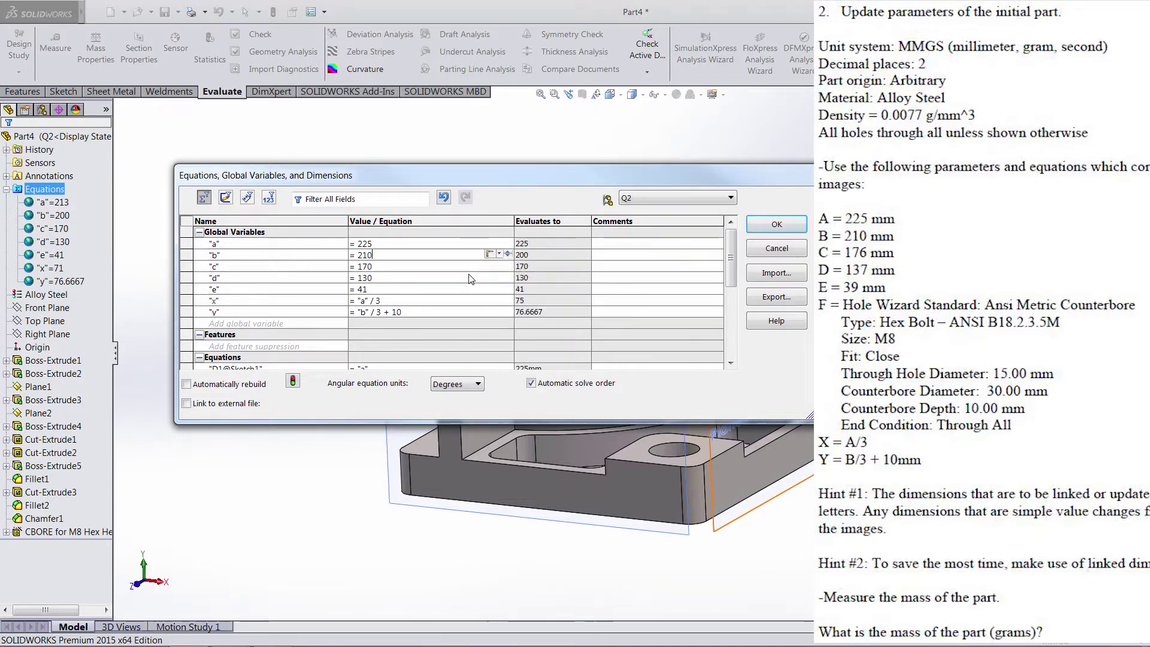
Step: Set global variable "c" to 176 for the current configuration only
{"action": "double_click", "coordinate": [390, 266]}
{"action": "type", "text": "17"}
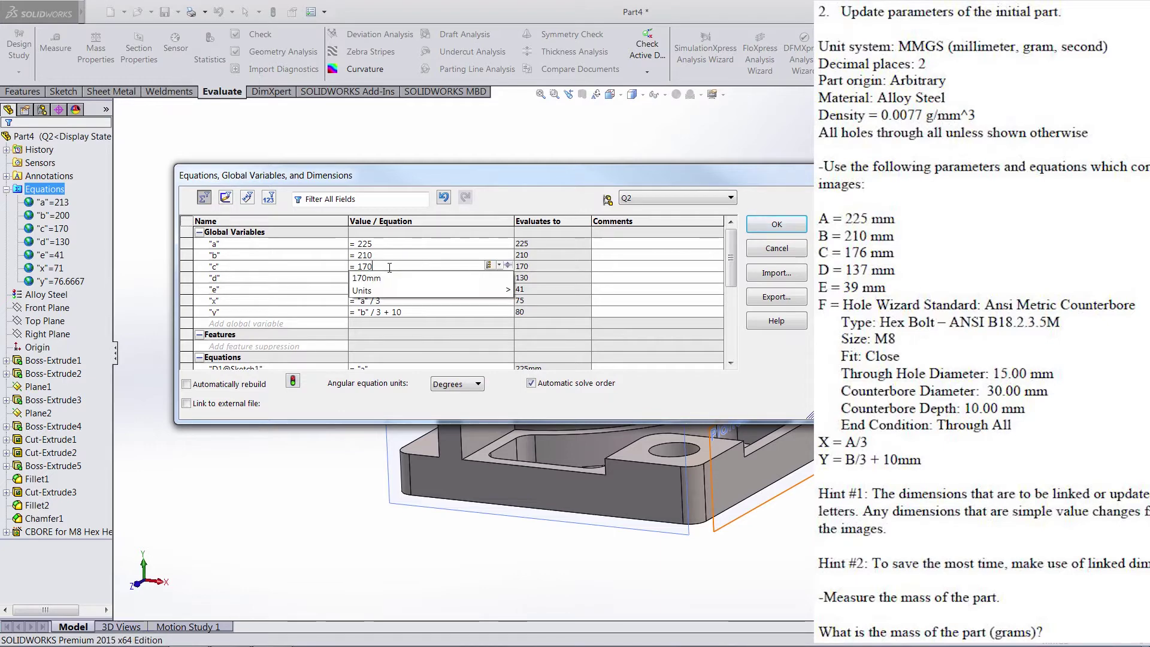
{"action": "type", "text": "6"}
{"action": "mouse_move", "coordinate": [510, 275]}
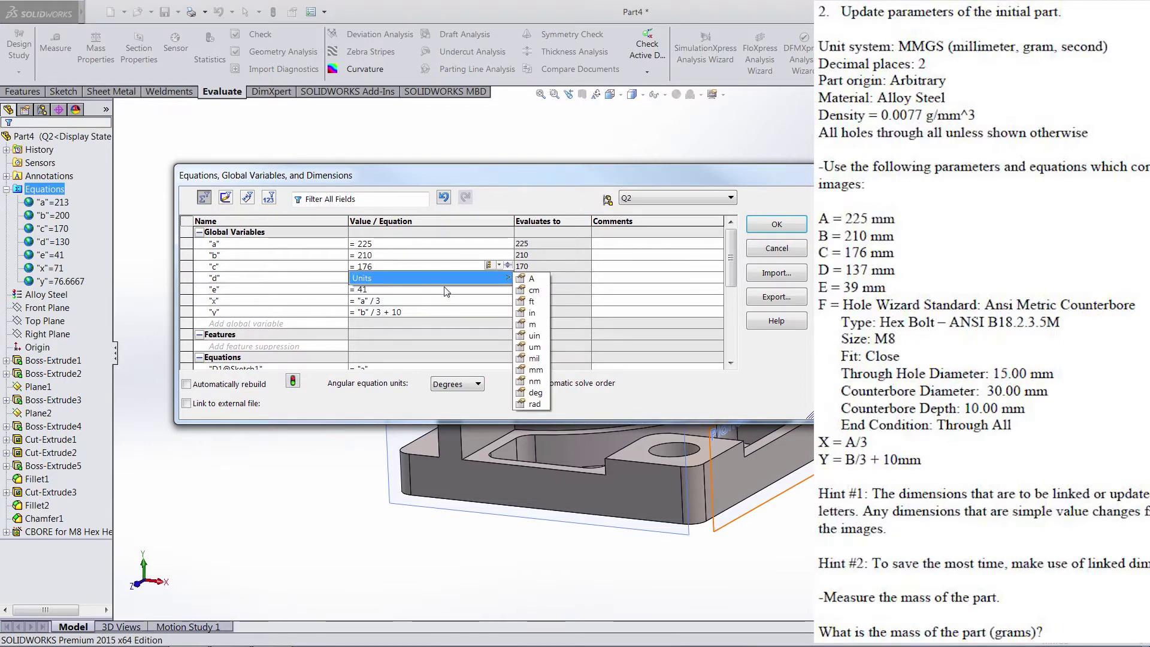
{"action": "key", "text": "Return"}
{"action": "left_click", "coordinate": [527, 278]}
Step: Set global variable "d" to 137 for the current configuration only
{"action": "left_click", "coordinate": [418, 279]}
{"action": "key", "text": "BackSpace"}
{"action": "type", "text": "7"}
{"action": "key", "text": "Return"}
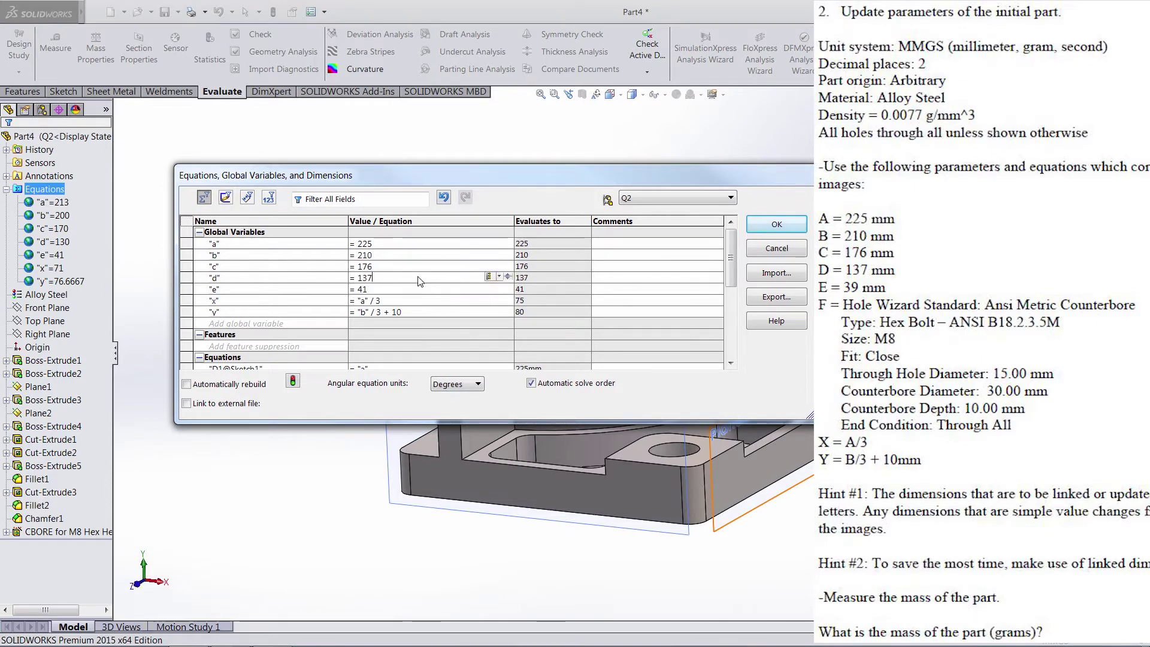
{"action": "left_click", "coordinate": [500, 276]}
{"action": "left_click", "coordinate": [539, 291]}
Step: Set global variable "e" to 39 for the current configuration only and apply the equation changes to the part
{"action": "left_click", "coordinate": [388, 289]}
{"action": "key", "text": "BackSpace"}
{"action": "key", "text": "BackSpace"}
{"action": "type", "text": "39"}
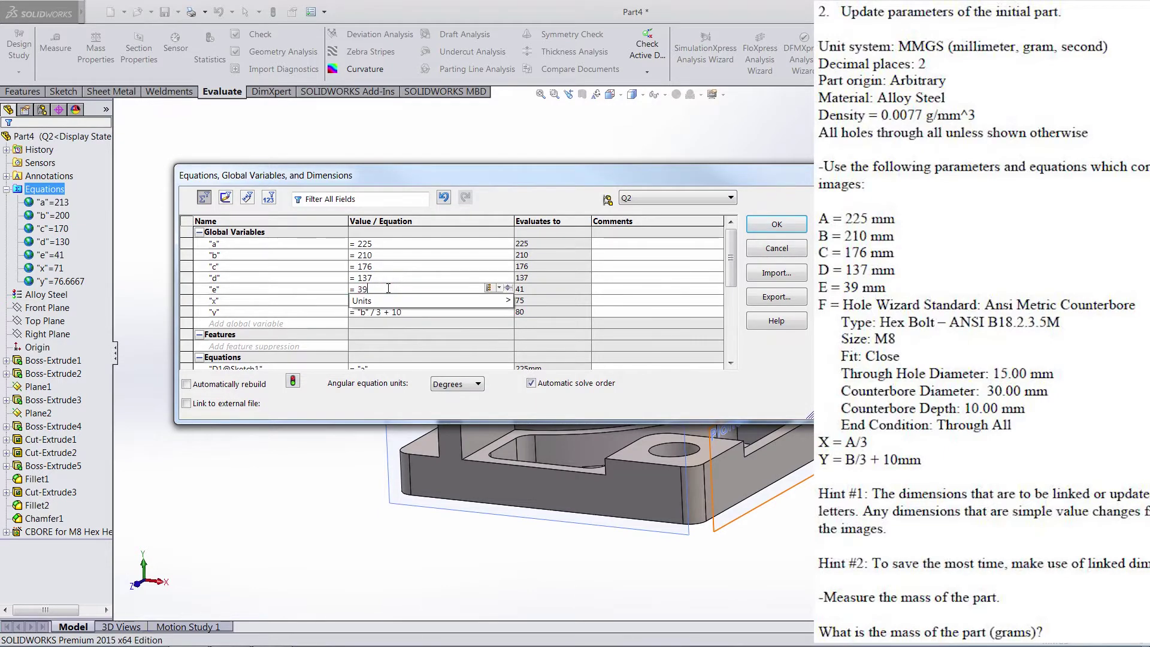
{"action": "left_click", "coordinate": [499, 288]}
{"action": "left_click", "coordinate": [539, 303]}
{"action": "left_click", "coordinate": [436, 299]}
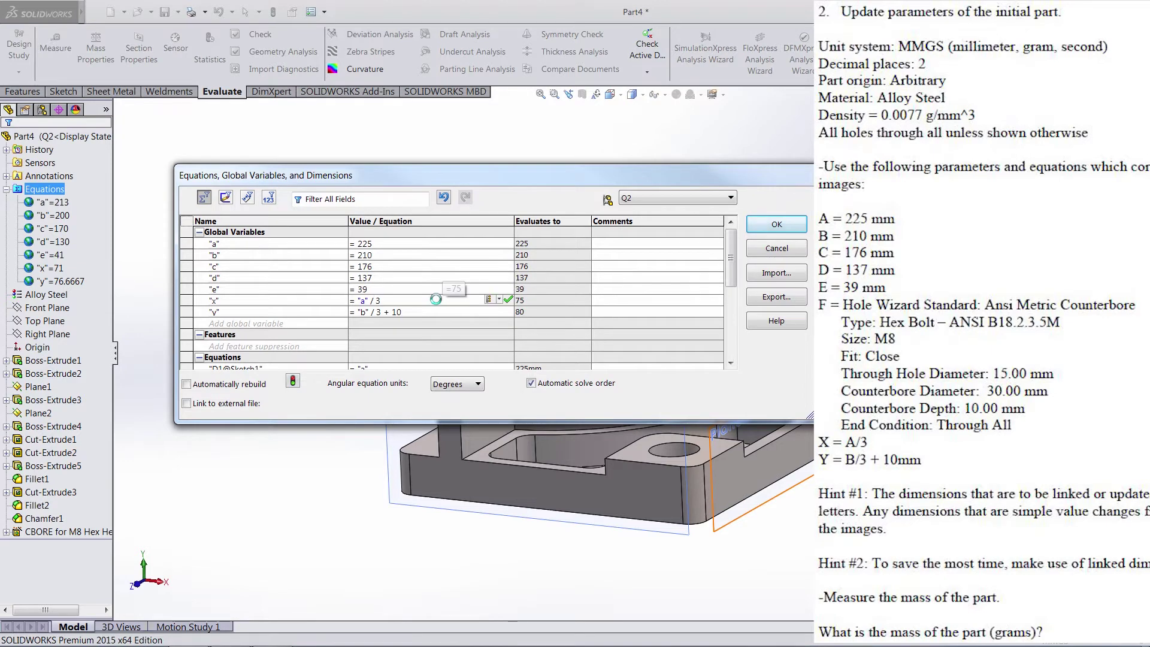
{"action": "left_click", "coordinate": [405, 313]}
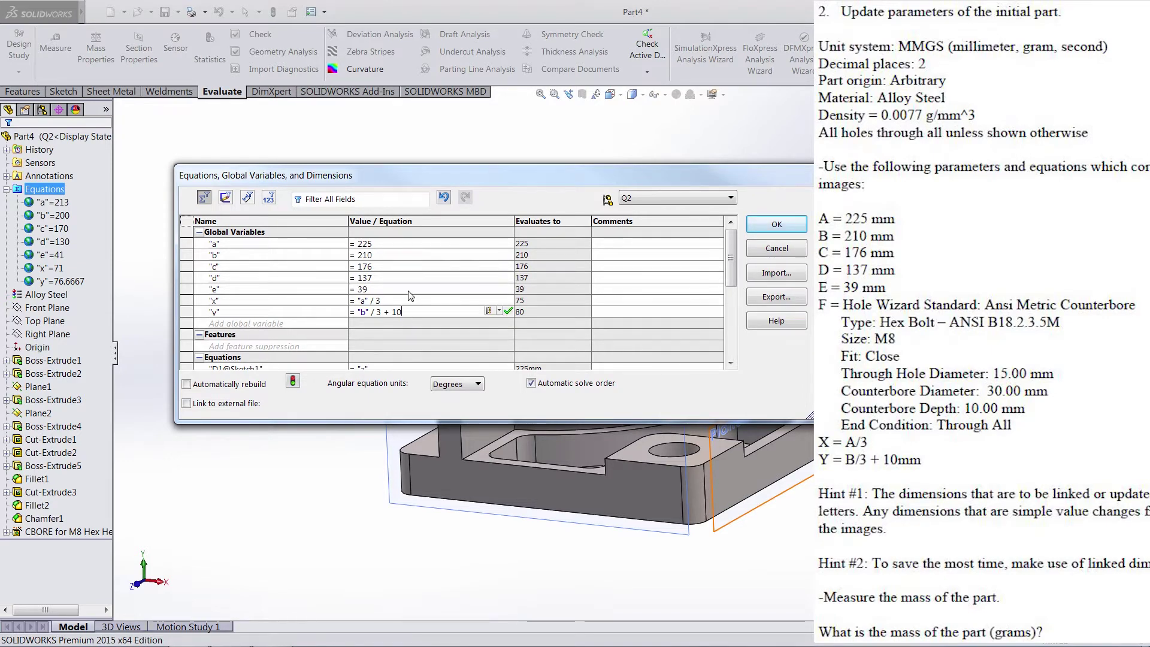
{"action": "left_click", "coordinate": [776, 224]}
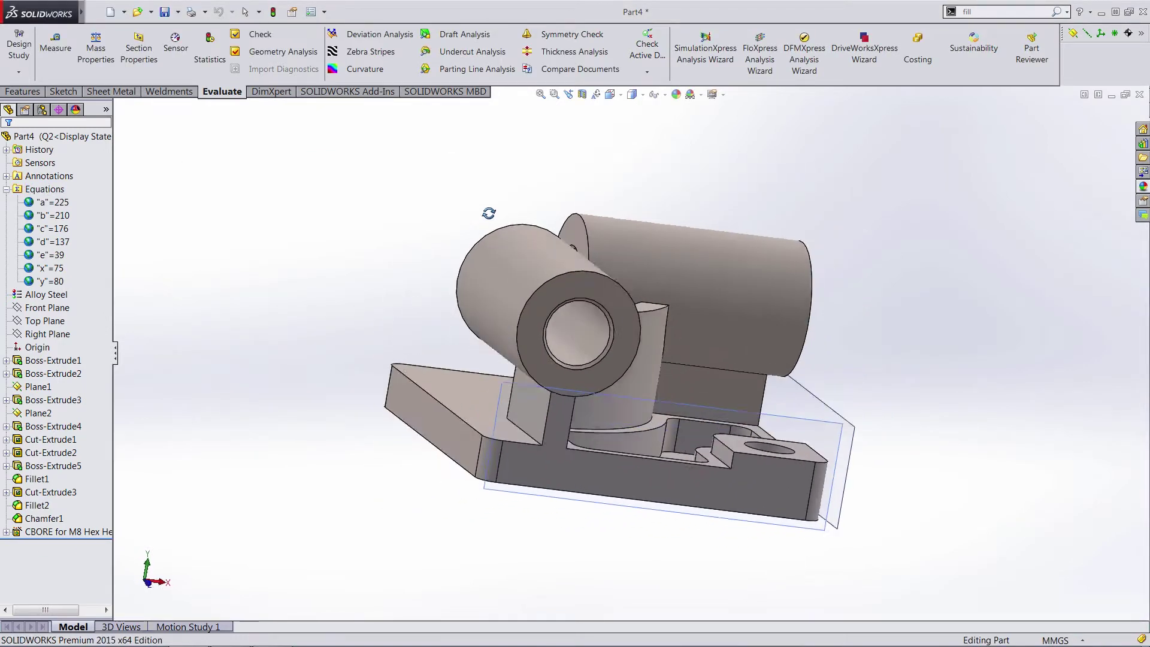
Step: Inspect the updated part and read its mass from the mass properties
{"action": "middle_click_drag", "start_coordinate": [364, 229], "coordinate": [418, 252]}
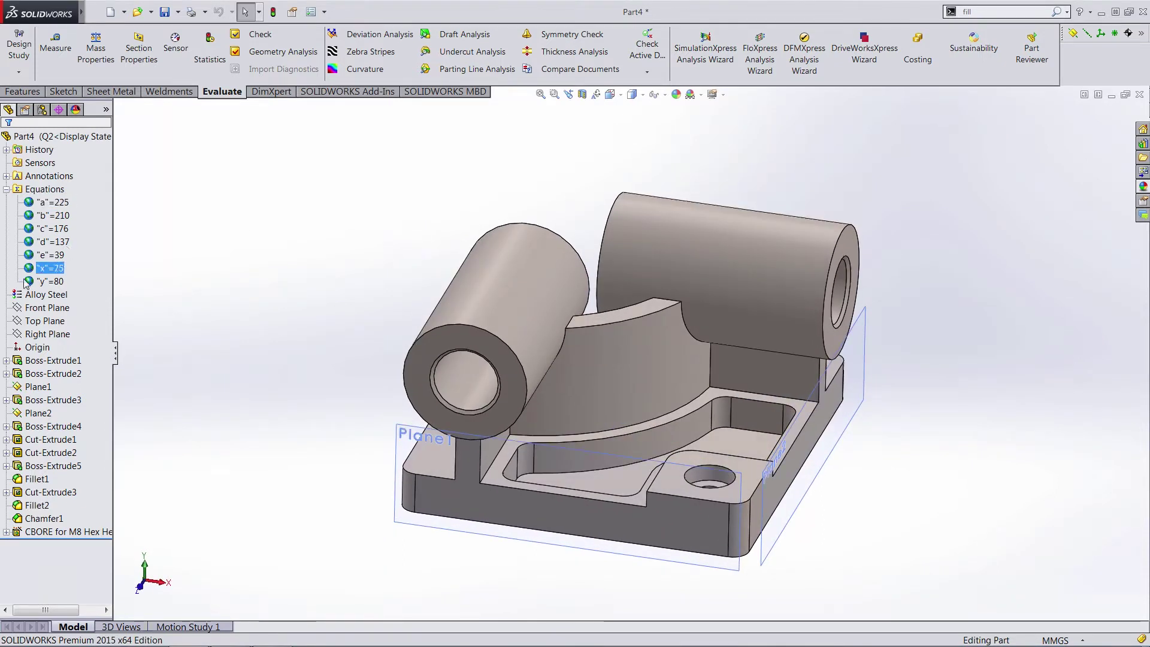
{"action": "left_click", "coordinate": [67, 243]}
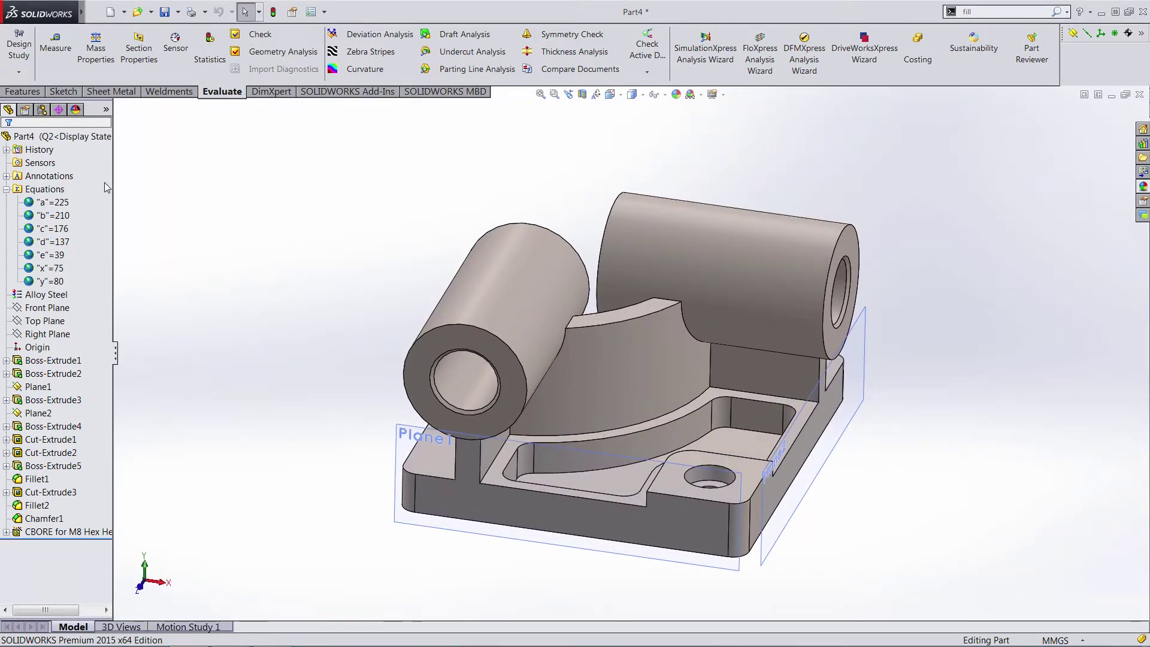
{"action": "left_click", "coordinate": [96, 48]}
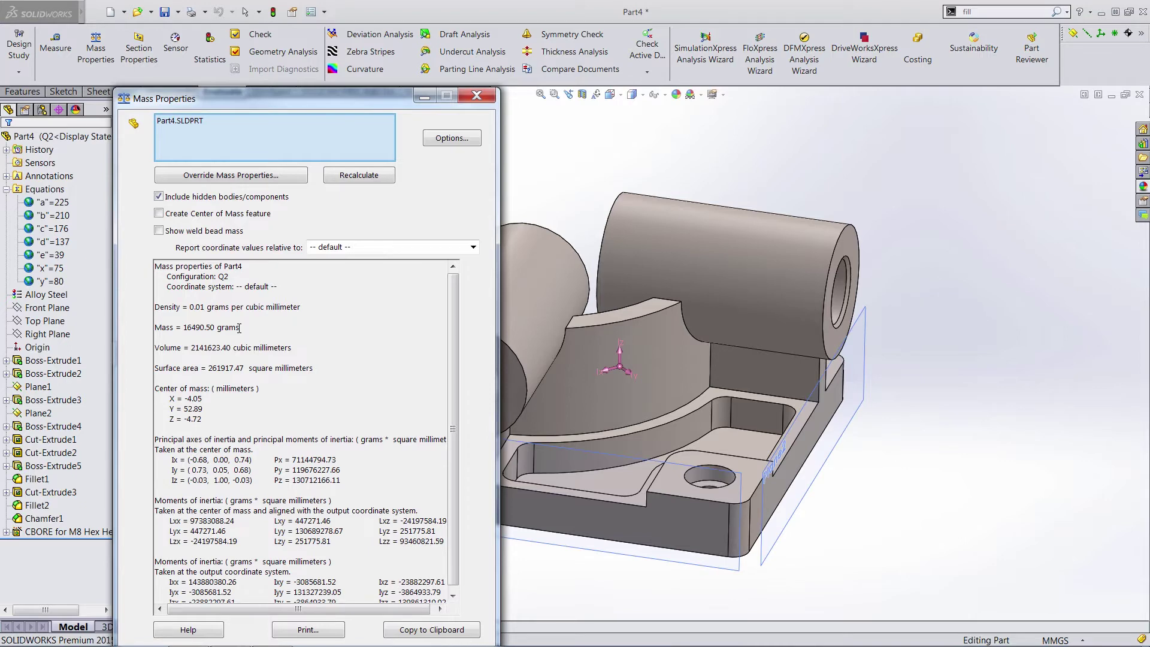
{"action": "left_click", "coordinate": [474, 97]}
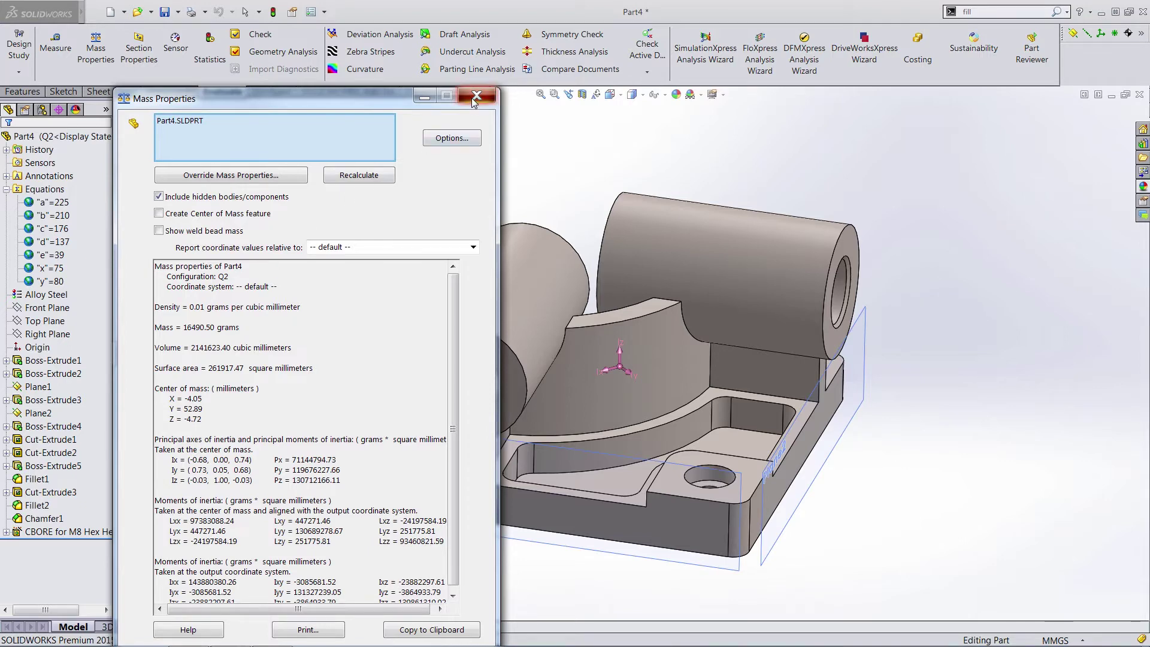
{"action": "right_click", "coordinate": [31, 191]}
{"action": "left_click", "coordinate": [78, 198]}
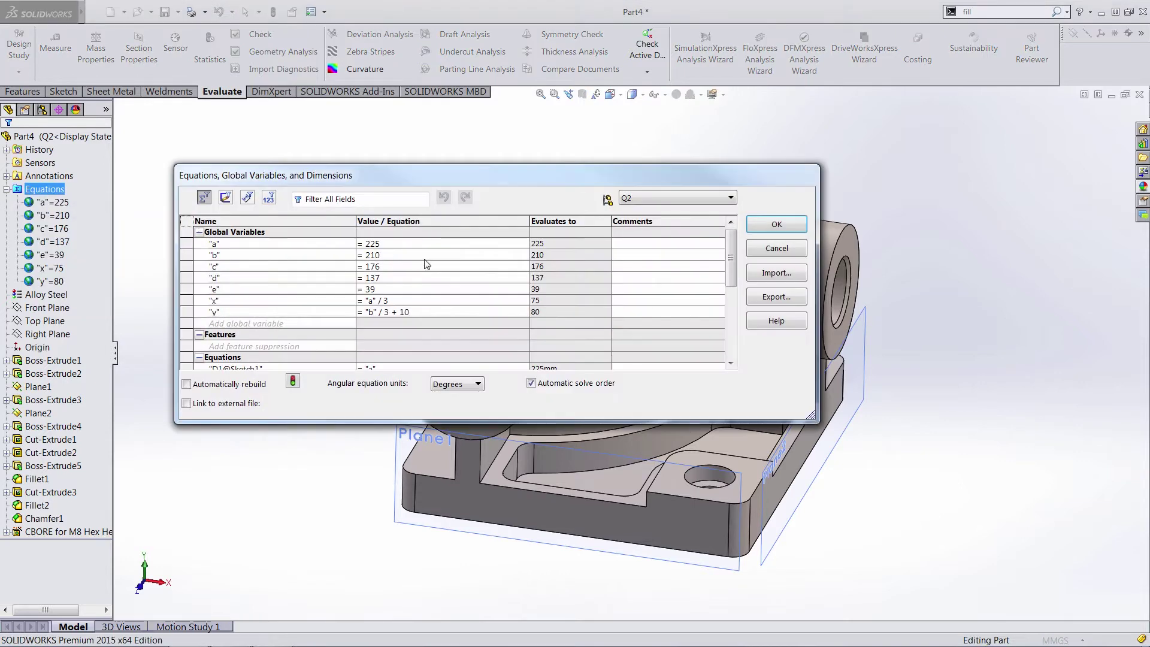
{"action": "left_click", "coordinate": [402, 243]}
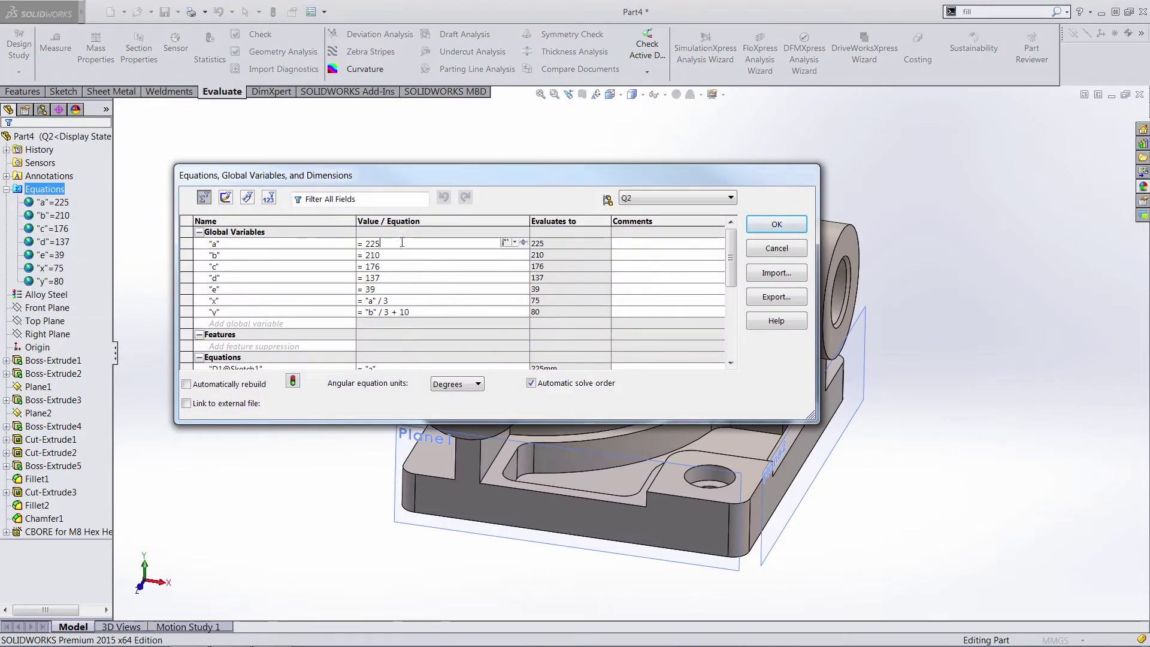
{"action": "left_click", "coordinate": [777, 248]}
Step: Add another configuration named Q3 to the part
{"action": "left_click", "coordinate": [42, 109]}
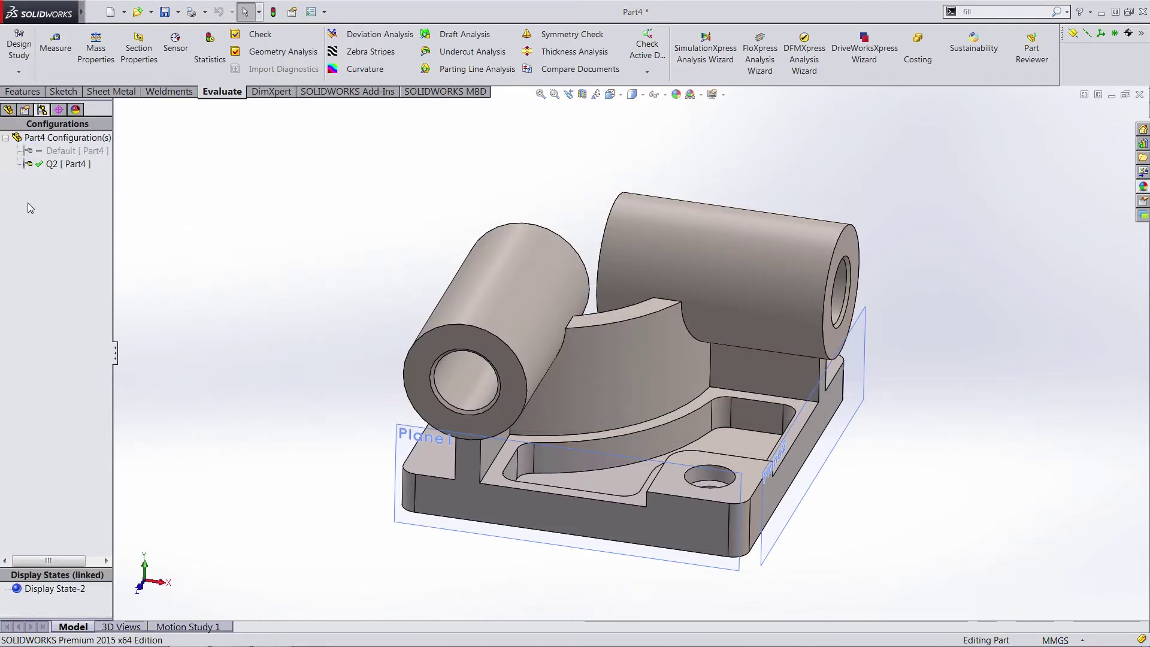
{"action": "right_click", "coordinate": [28, 203]}
{"action": "right_click", "coordinate": [20, 321]}
{"action": "right_click", "coordinate": [20, 321]}
{"action": "left_click", "coordinate": [27, 264]}
{"action": "right_click", "coordinate": [26, 243]}
{"action": "right_click", "coordinate": [46, 139]}
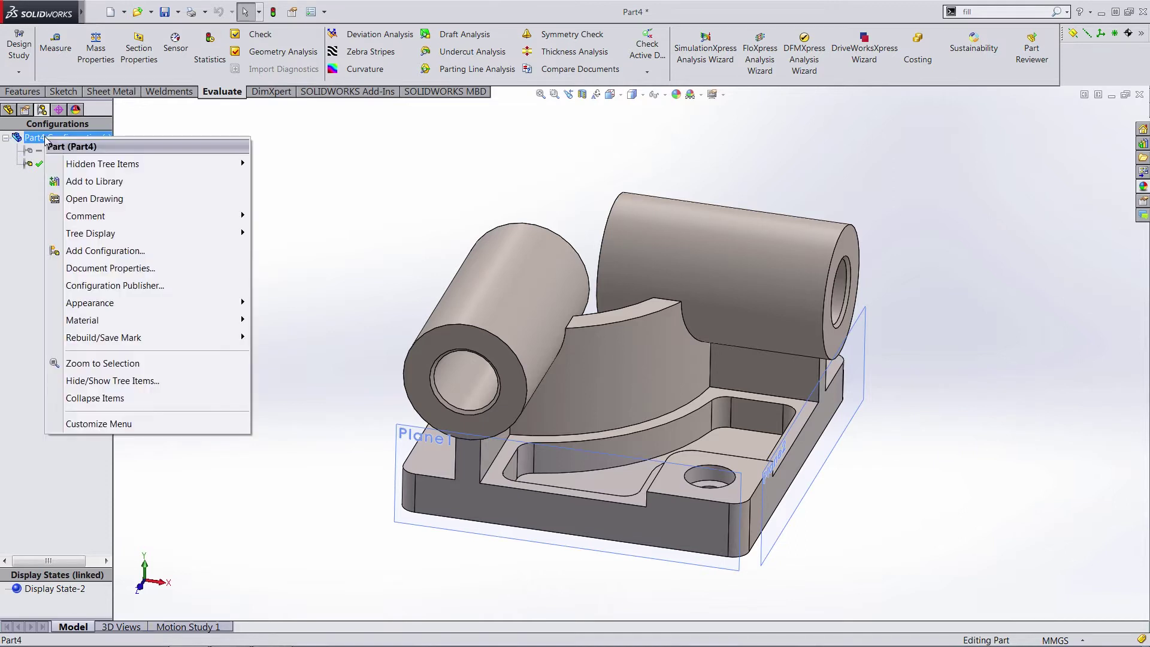
{"action": "left_click", "coordinate": [88, 249]}
{"action": "type", "text": "Q3"}
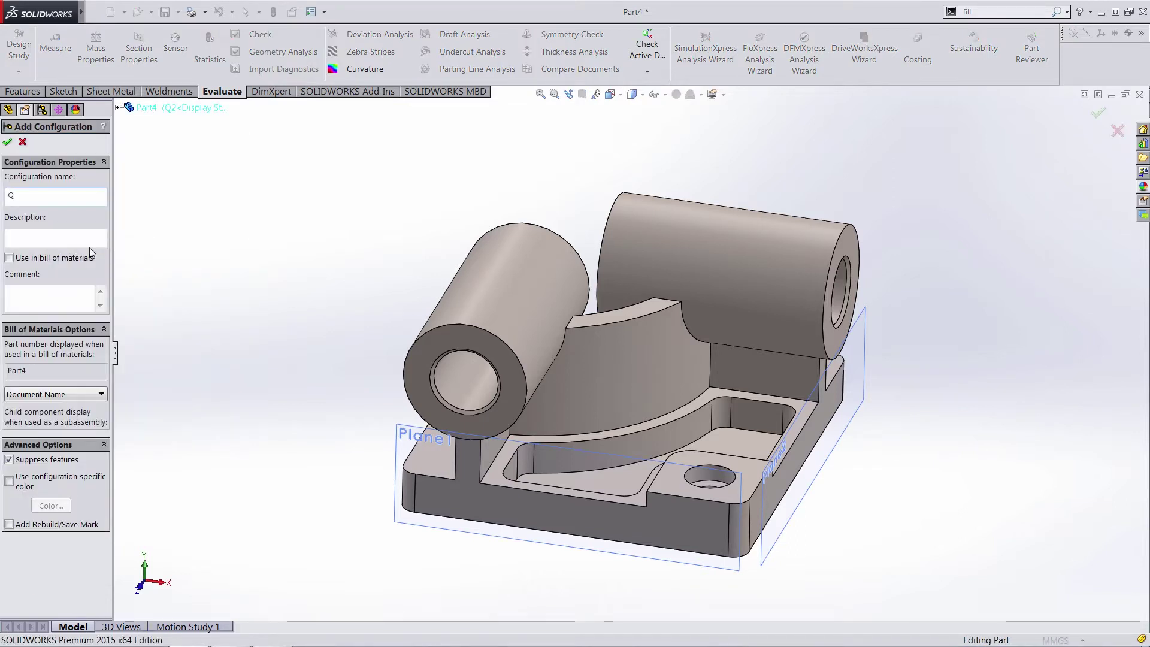
{"action": "left_click", "coordinate": [8, 142]}
Step: Open the part's equations for the Q3 configuration and set global variable "a" to 209
{"action": "left_click", "coordinate": [8, 109]}
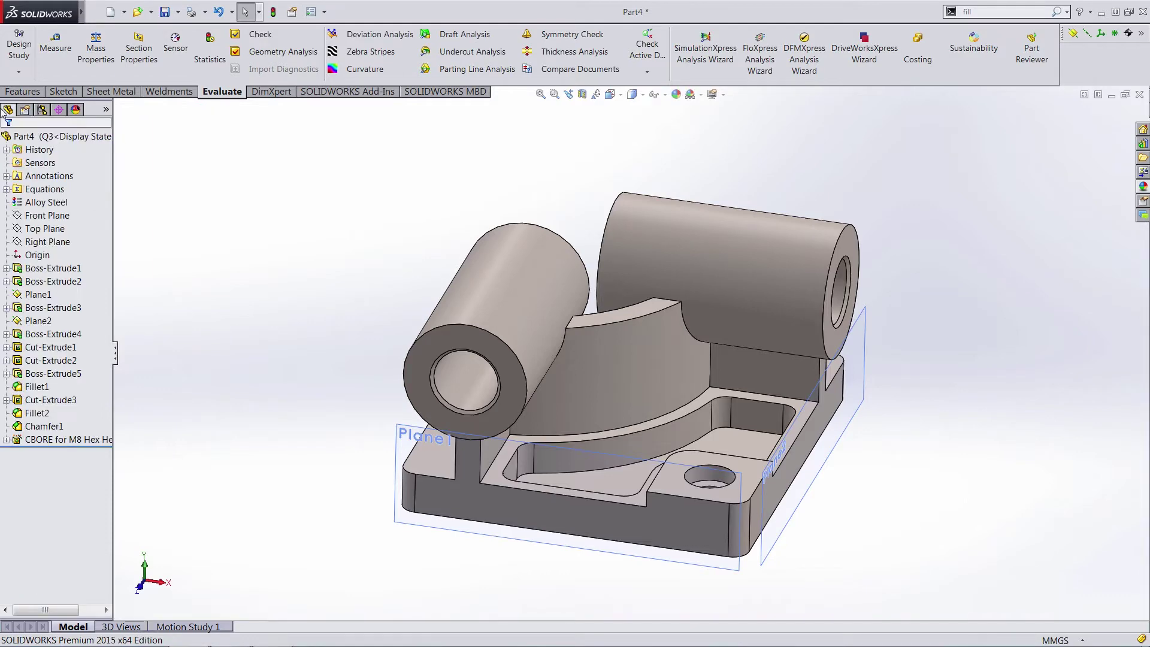
{"action": "right_click", "coordinate": [52, 198]}
{"action": "left_click", "coordinate": [78, 207]}
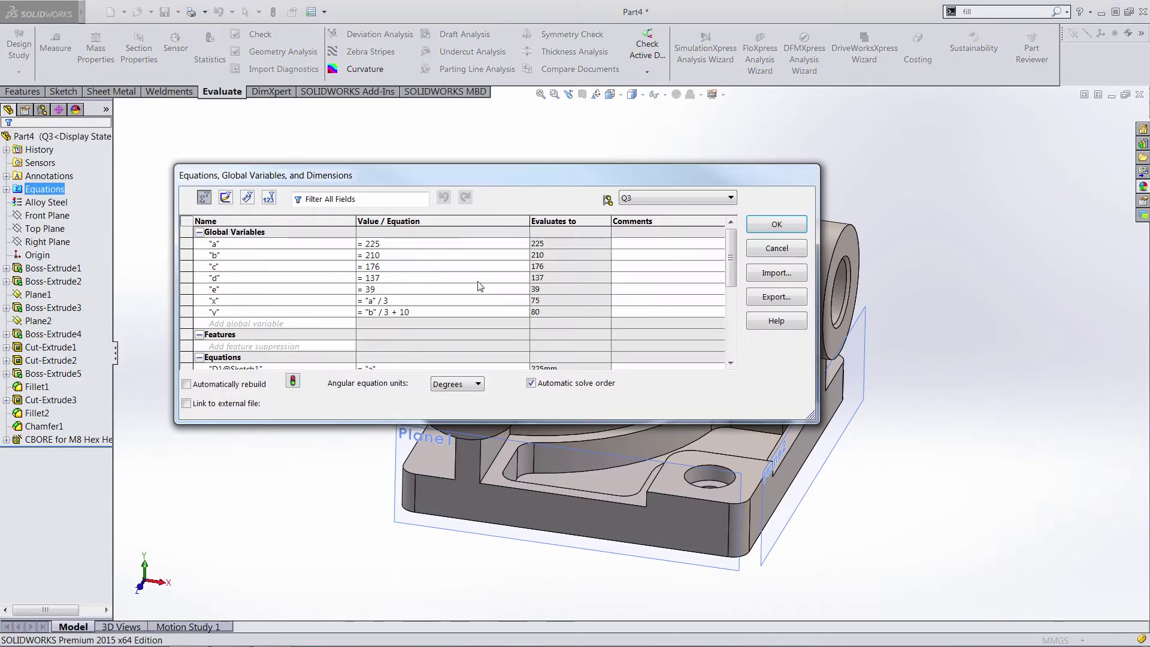
{"action": "double_click", "coordinate": [403, 244]}
{"action": "type", "text": "209"}
{"action": "mouse_move", "coordinate": [407, 258]}
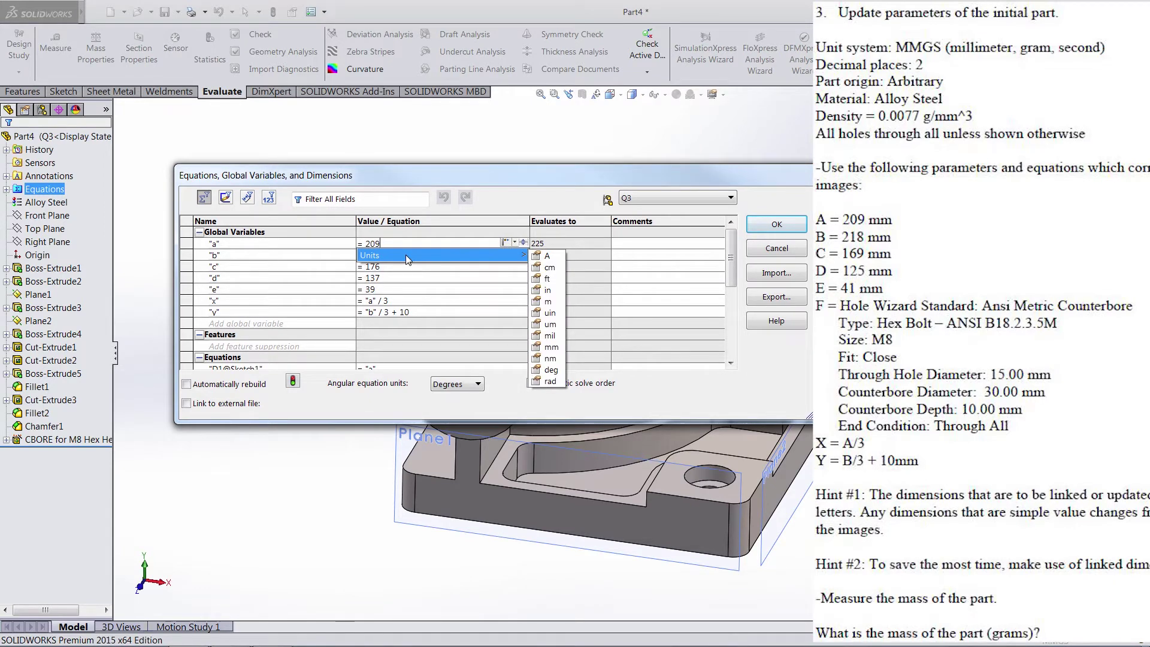
{"action": "key", "text": "Return"}
Step: Set global variable "b" to 218 in the Q3 configuration
{"action": "key", "text": "BackSpace"}
{"action": "type", "text": "8"}
{"action": "left_click", "coordinate": [493, 254]}
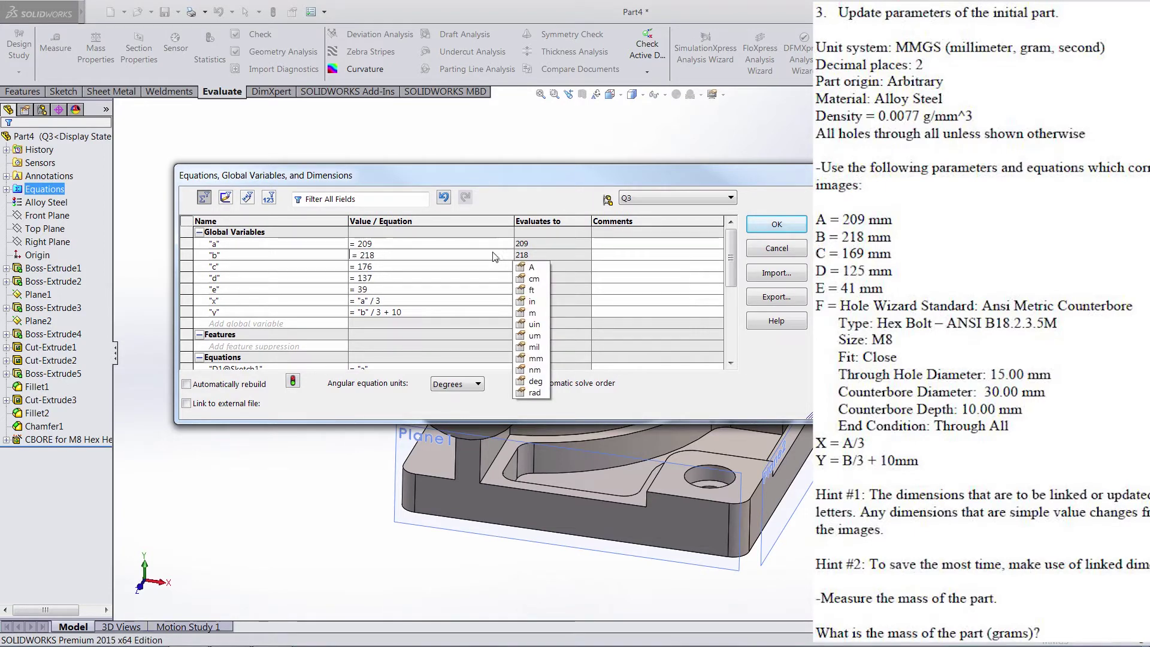
Step: Set global variable "c" to 169 in the Q3 configuration
{"action": "left_click", "coordinate": [376, 269]}
{"action": "key", "text": "BackSpace"}
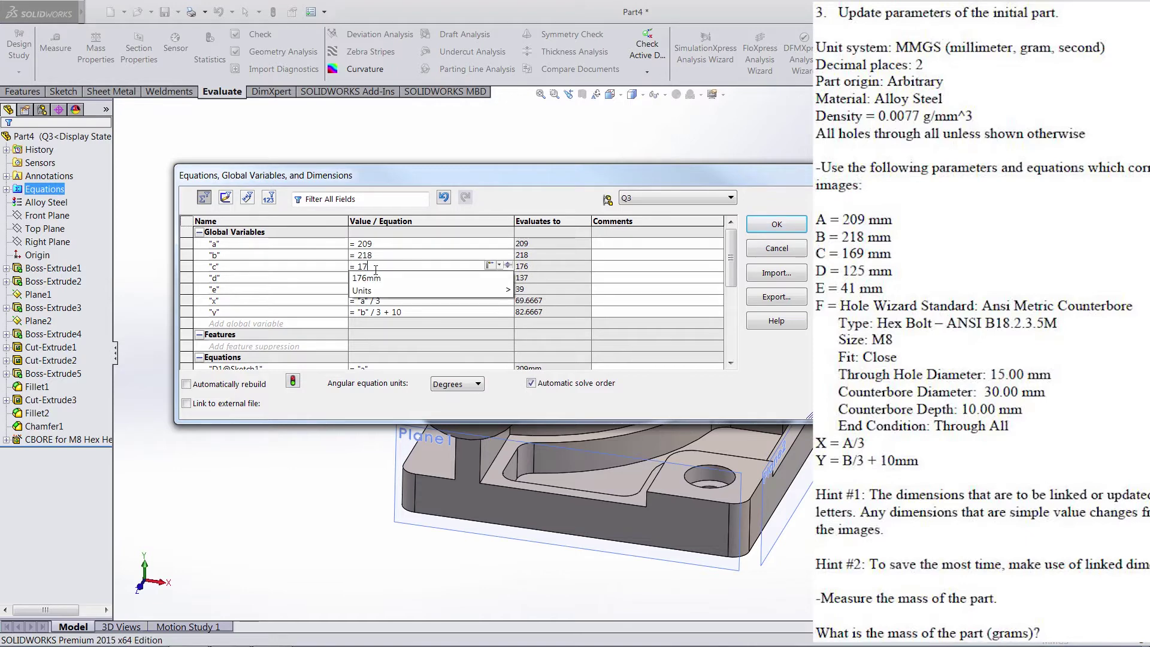
{"action": "key", "text": "BackSpace"}
{"action": "type", "text": "69"}
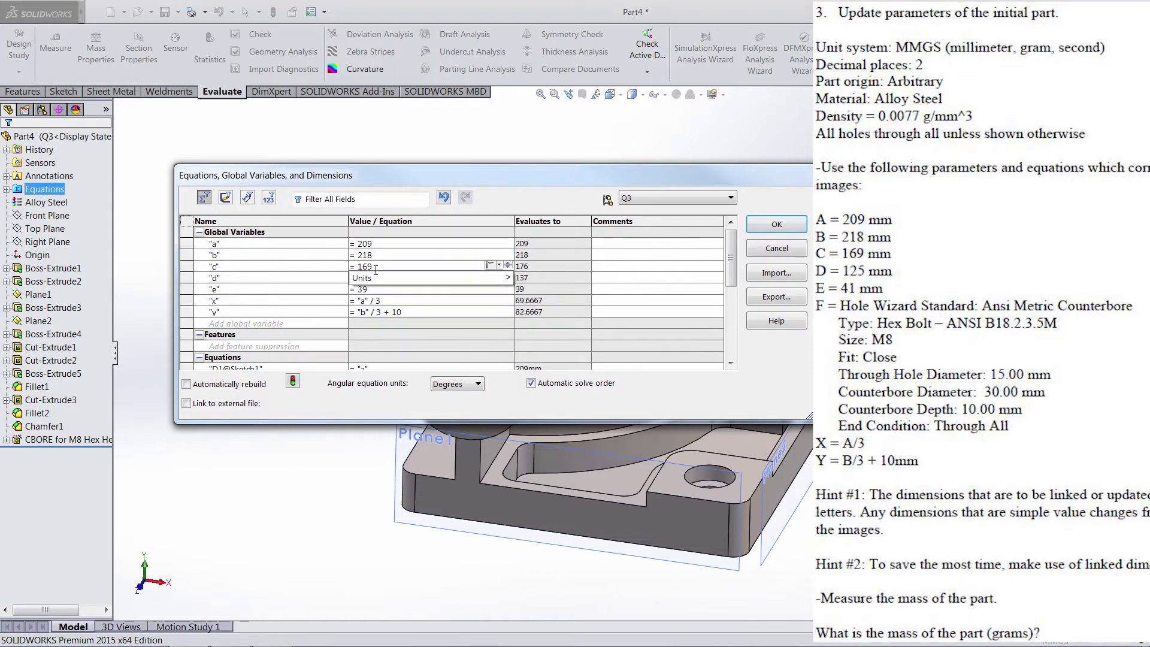
{"action": "key", "text": "Return"}
Step: Set global variable "d" to 125 in the Q3 configuration
{"action": "left_click", "coordinate": [384, 275]}
{"action": "key", "text": "BackSpace"}
{"action": "key", "text": "BackSpace"}
{"action": "type", "text": "25"}
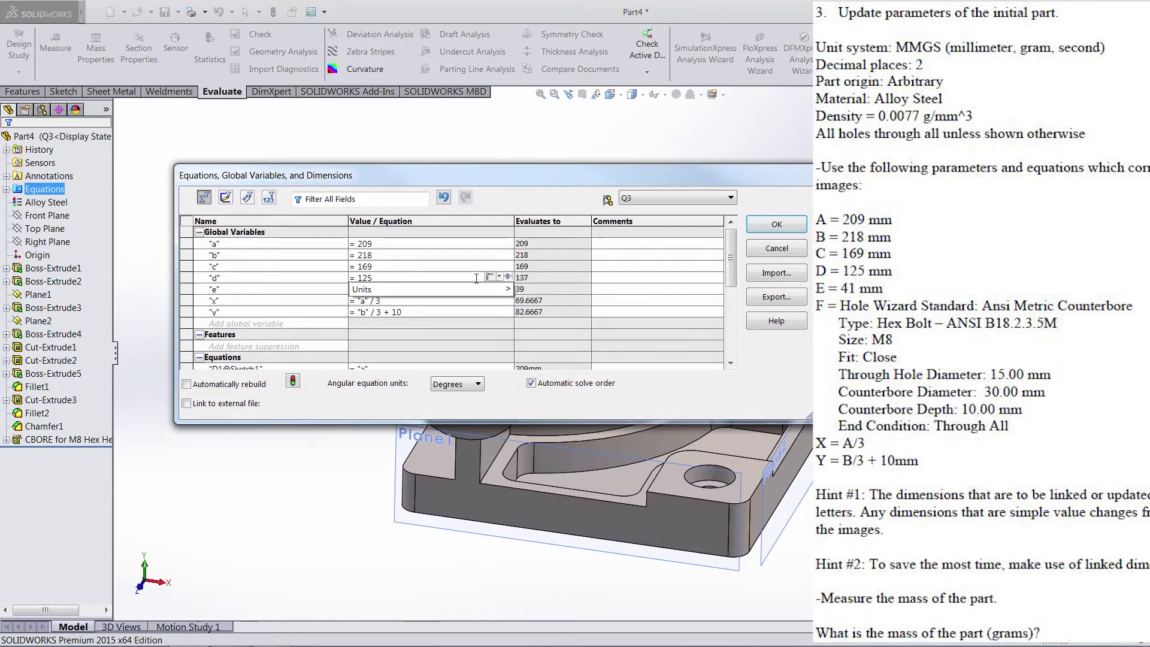
Step: Set global variable "e" to 41 in the Q3 configuration and apply the equation changes
{"action": "left_click", "coordinate": [373, 290]}
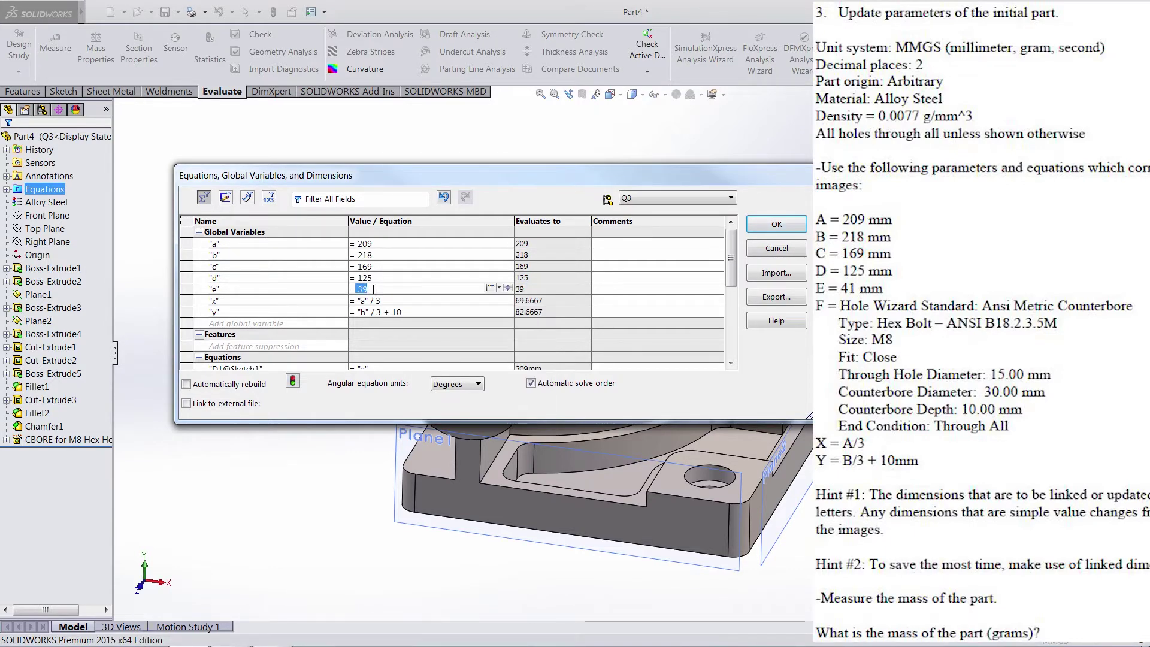
{"action": "type", "text": "41"}
{"action": "key", "text": "Tab"}
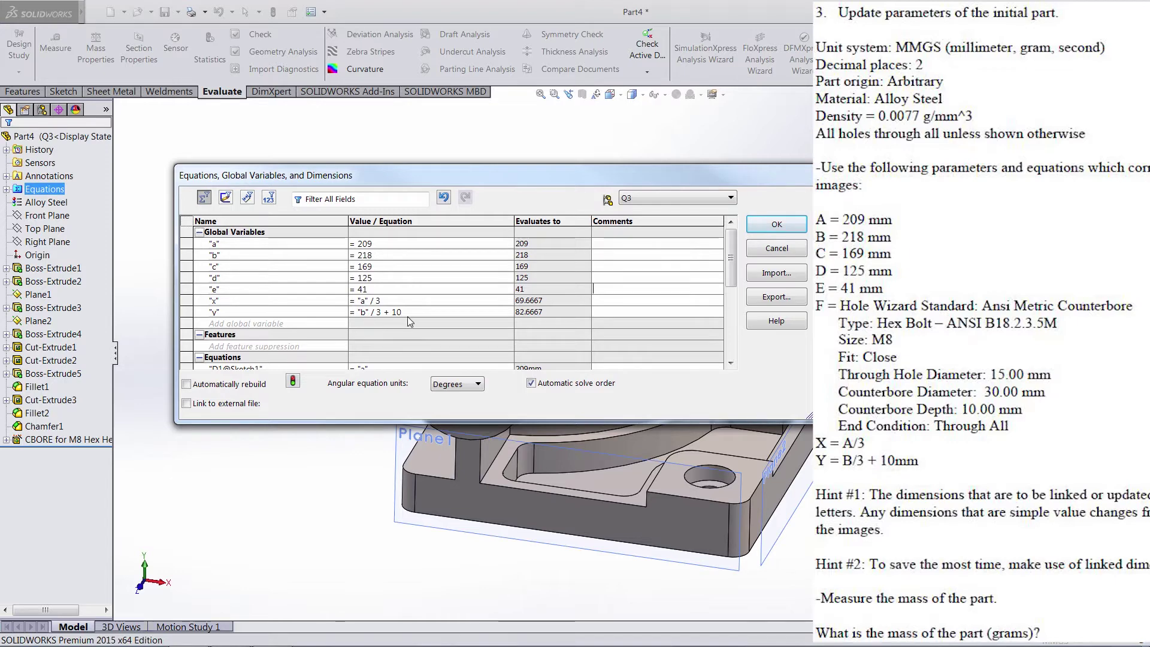
{"action": "left_click", "coordinate": [758, 227]}
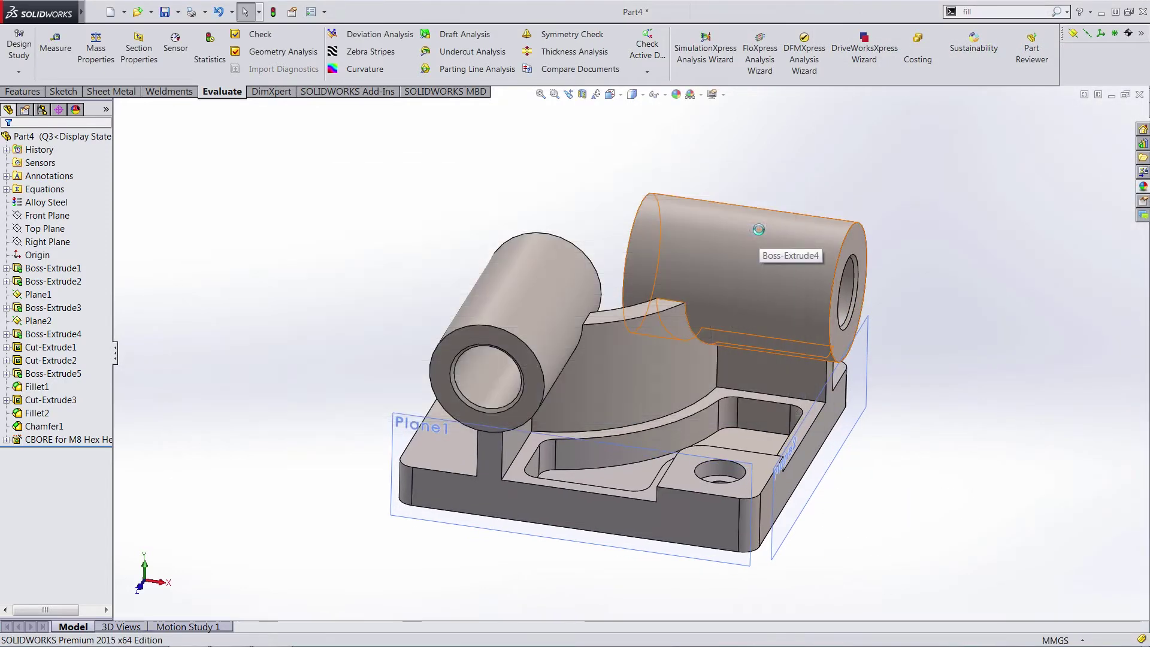
Step: Measure the mass of the Q3 configuration
{"action": "left_click", "coordinate": [95, 53]}
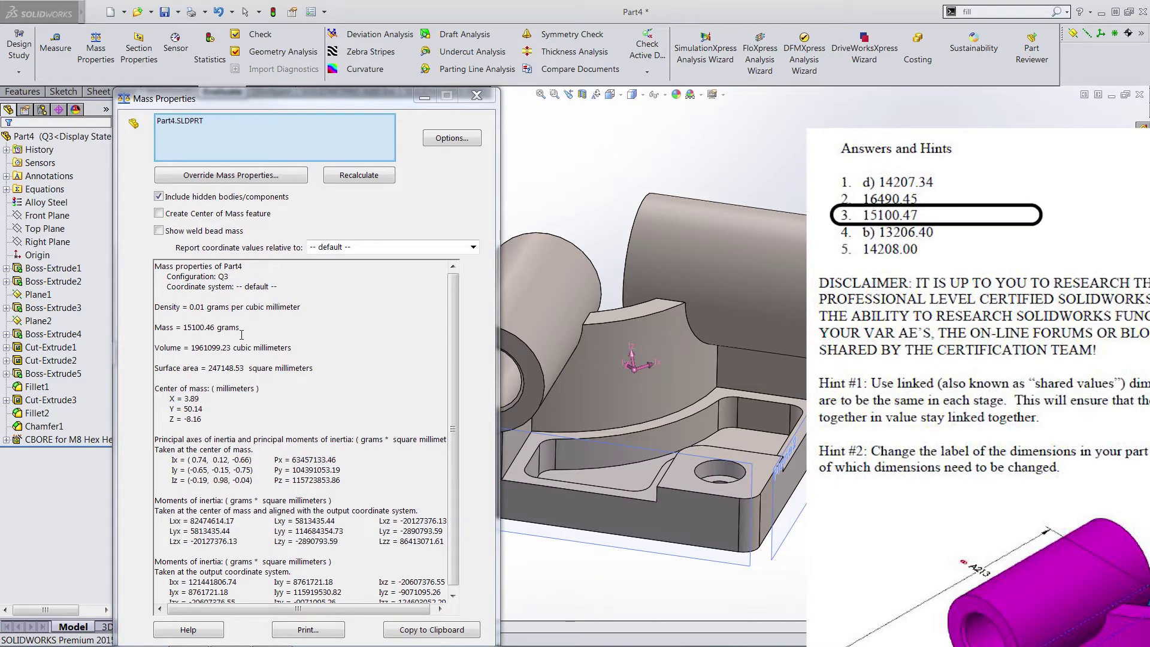
{"action": "left_click", "coordinate": [477, 95]}
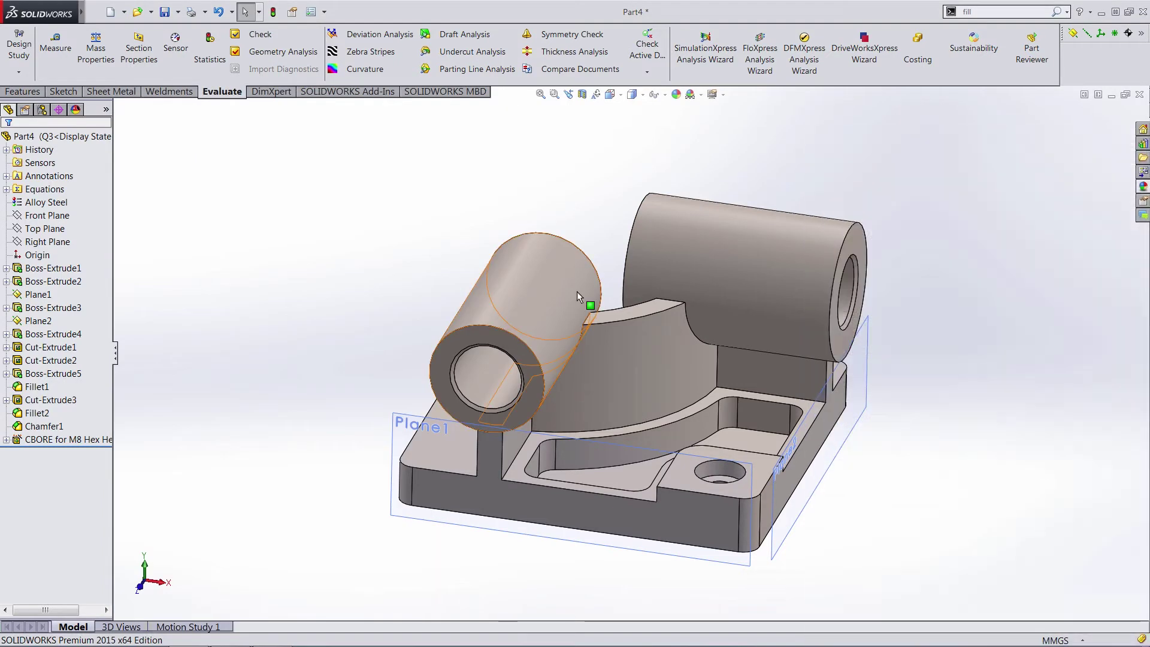
Step: Save the part as CSWP SAMPLE in the CSWP folder
{"action": "key", "text": "ctrl+s"}
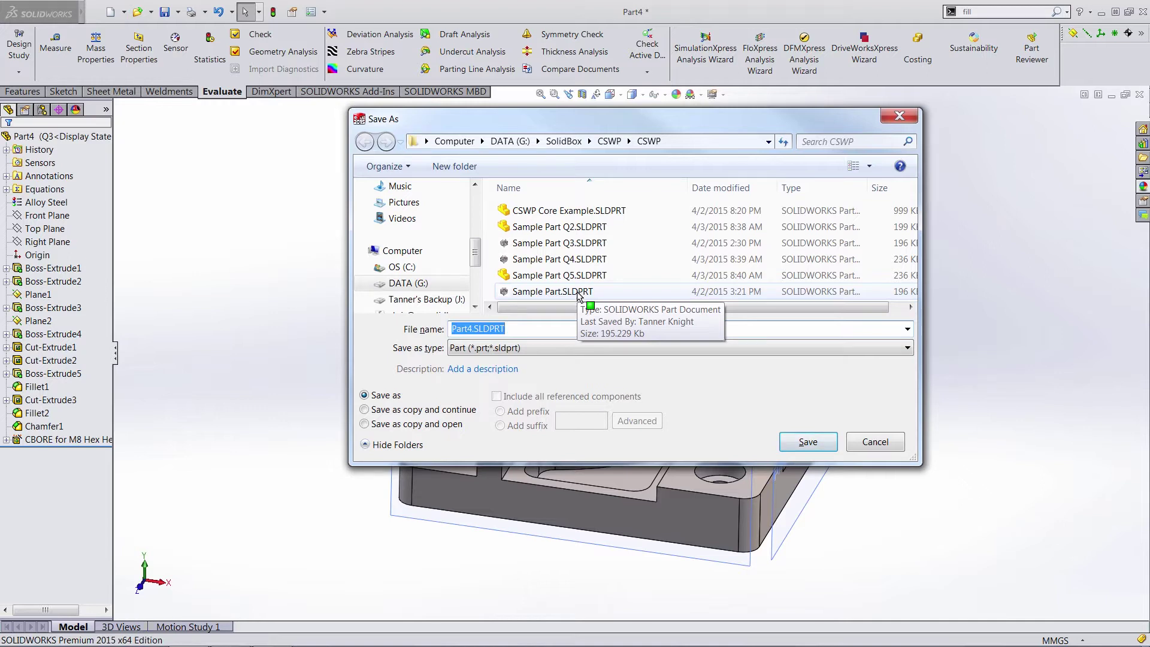
{"action": "type", "text": "CSWP "}
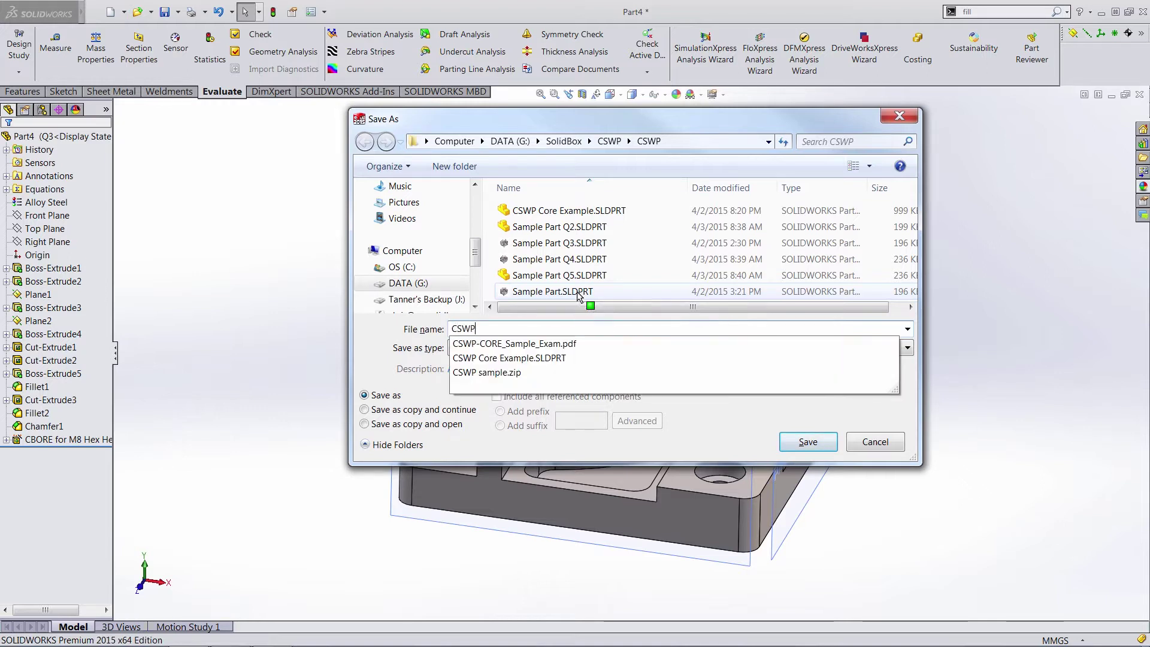
{"action": "type", "text": "SAMPLE"}
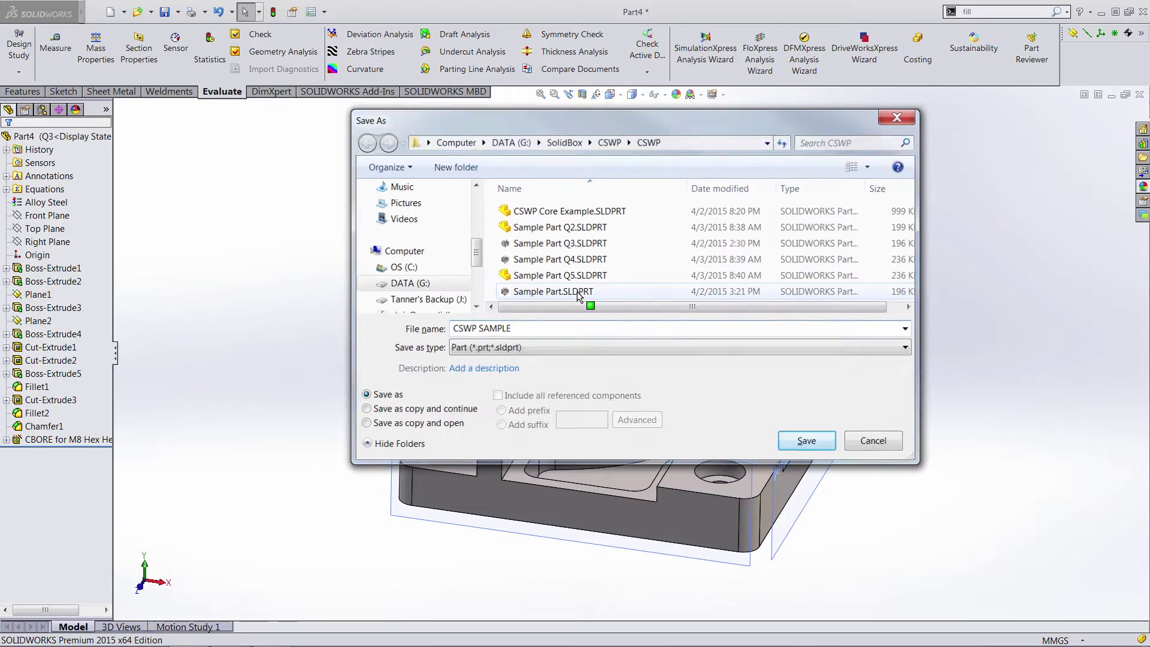
{"action": "key", "text": "Return"}
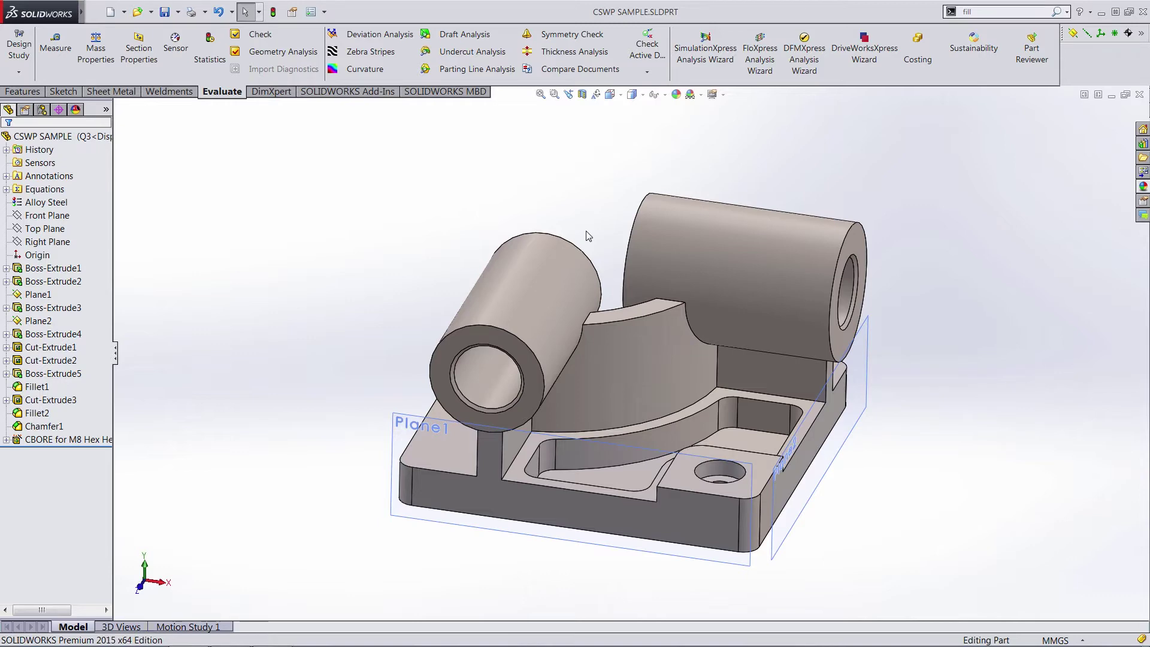
Step: Switch to CSWP-CORE_Sample_Exam.pdf in Adobe Acrobat Pro and review the Stage 2 modification drawings
{"action": "key", "text": "alt+Tab"}
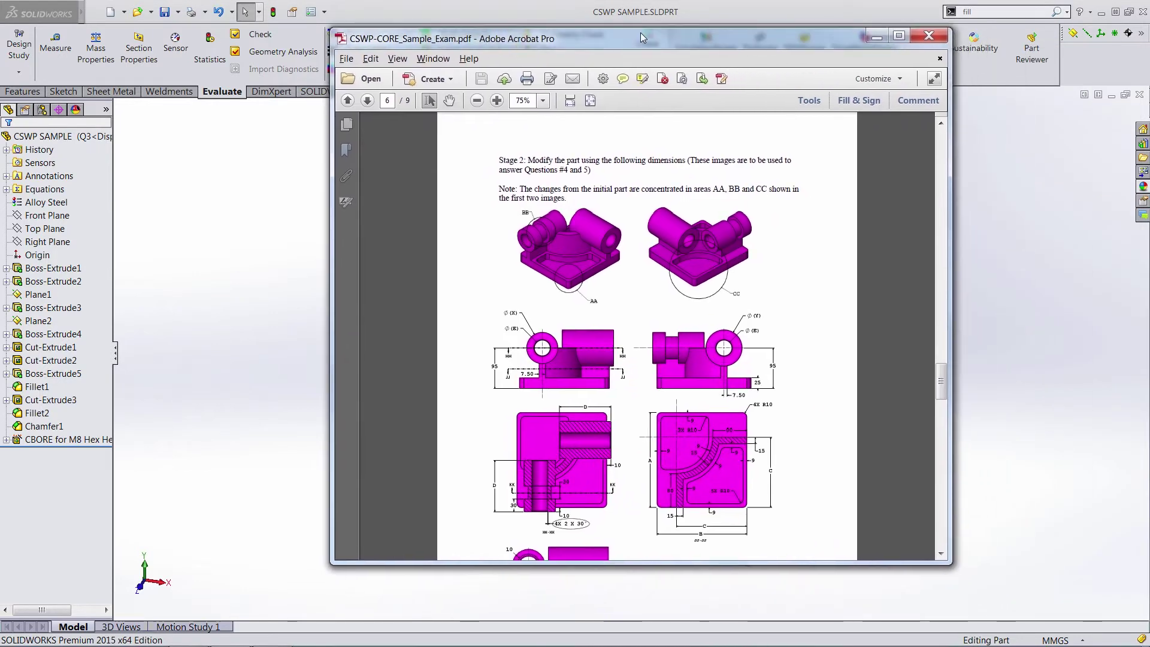
{"action": "double_click", "coordinate": [641, 33]}
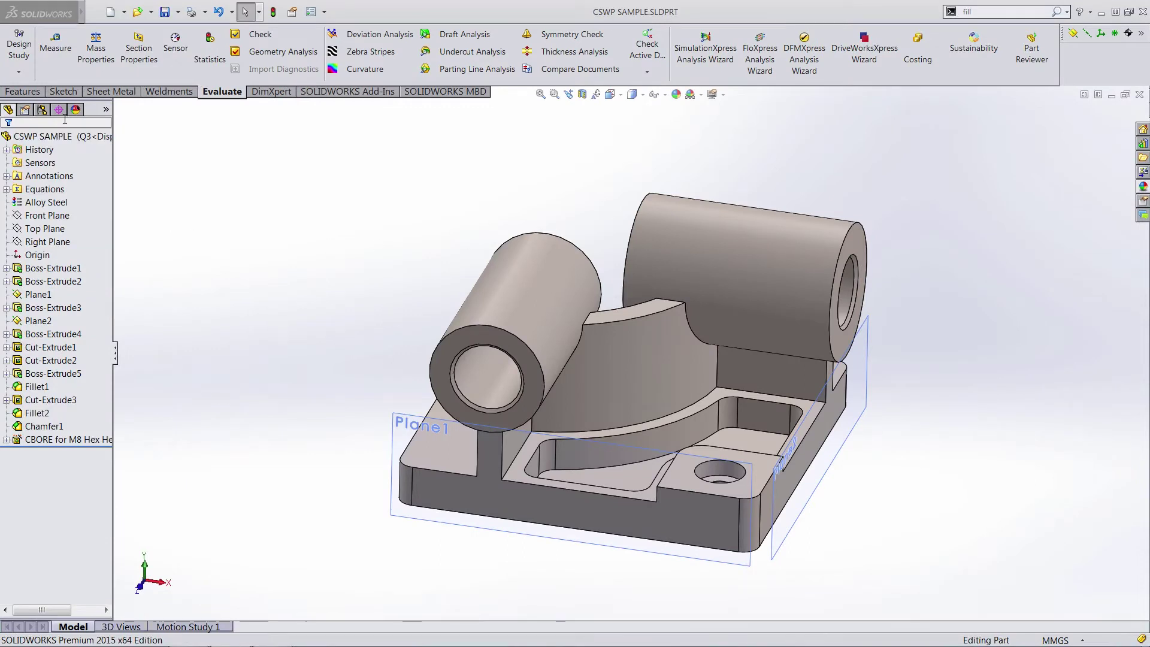
Step: Add a configuration named Q4 to the part
{"action": "left_click", "coordinate": [42, 111]}
{"action": "right_click", "coordinate": [60, 251]}
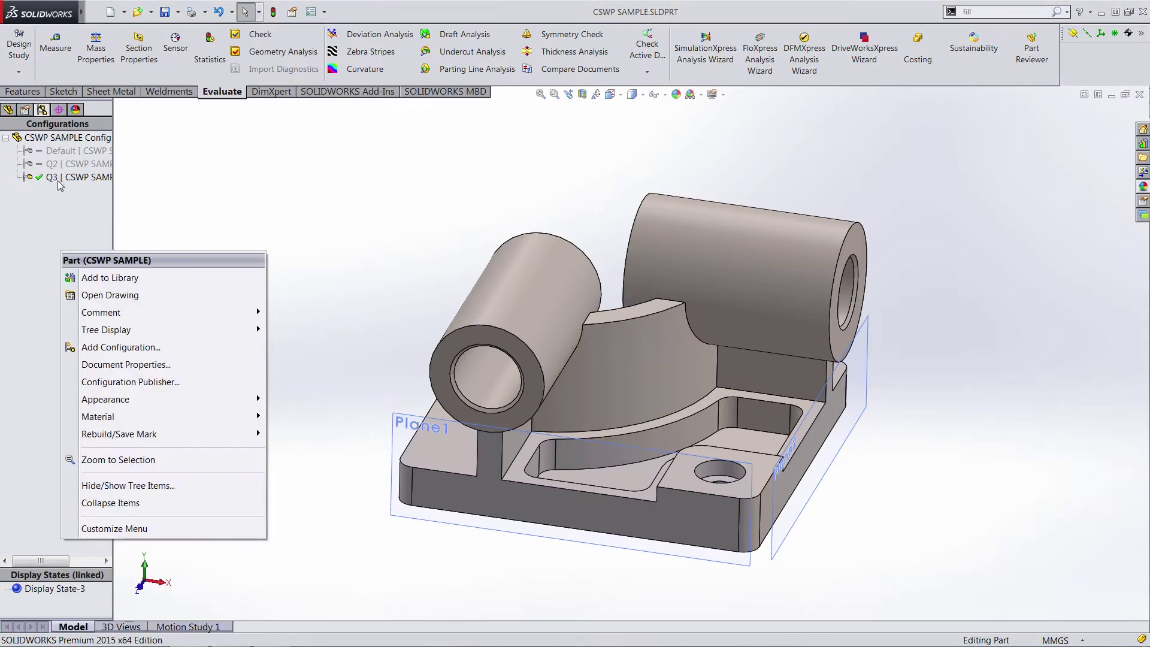
{"action": "left_click", "coordinate": [95, 343]}
{"action": "type", "text": "Q4"}
{"action": "key", "text": "Return"}
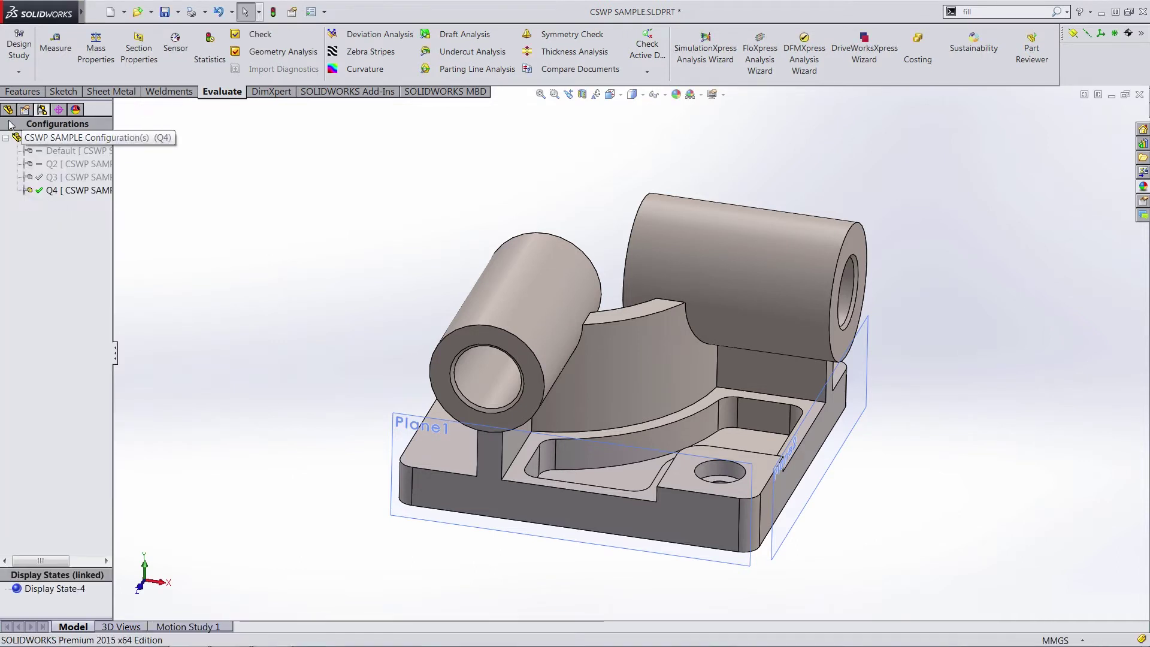
Step: Open the part's equations for the Q4 configuration and set global variable "a" to 221
{"action": "left_click", "coordinate": [9, 109]}
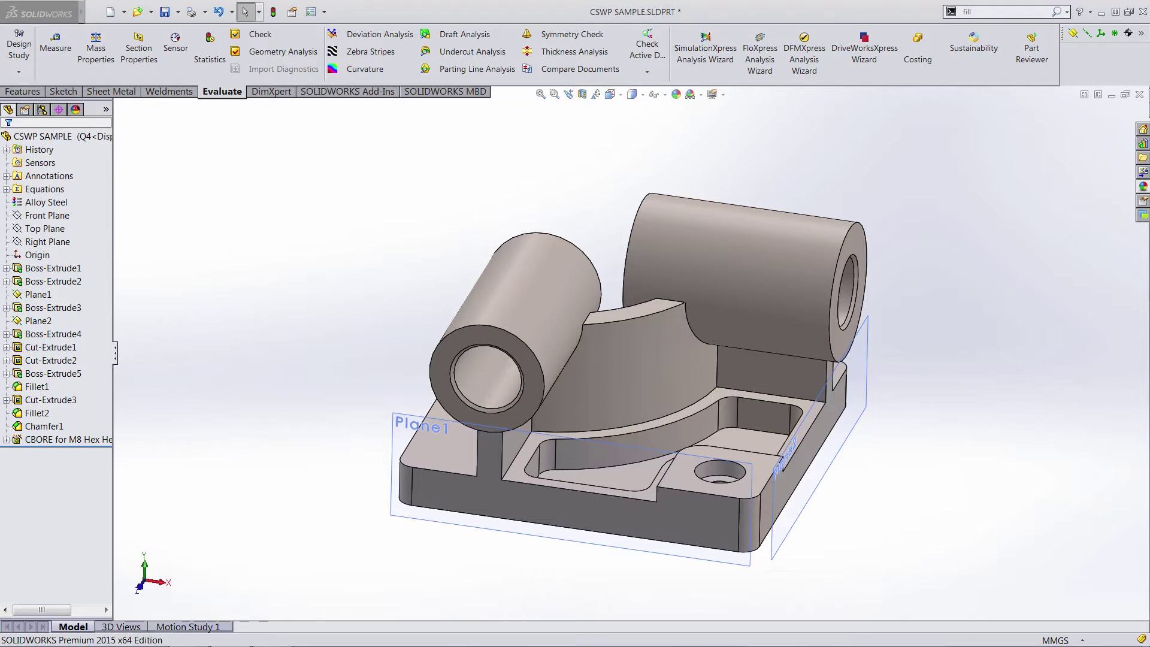
{"action": "right_click", "coordinate": [48, 189]}
{"action": "left_click", "coordinate": [80, 200]}
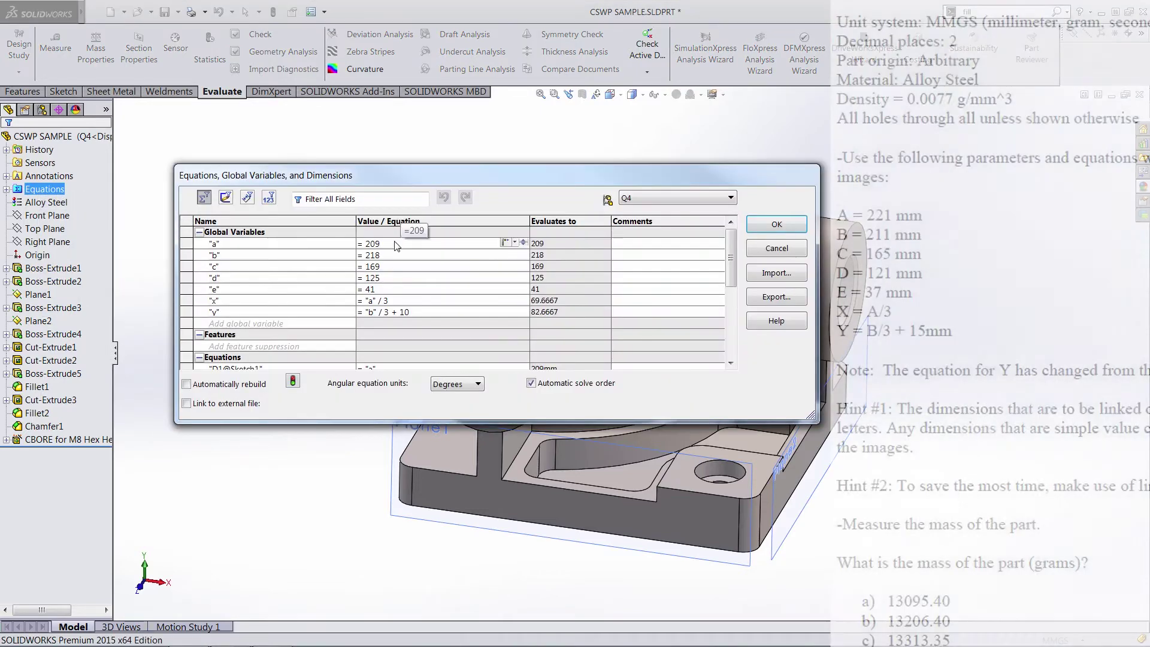
{"action": "key", "text": "BackSpace"}
{"action": "key", "text": "BackSpace"}
{"action": "key", "text": "BackSpace"}
{"action": "type", "text": "22"}
{"action": "left_click", "coordinate": [457, 256]}
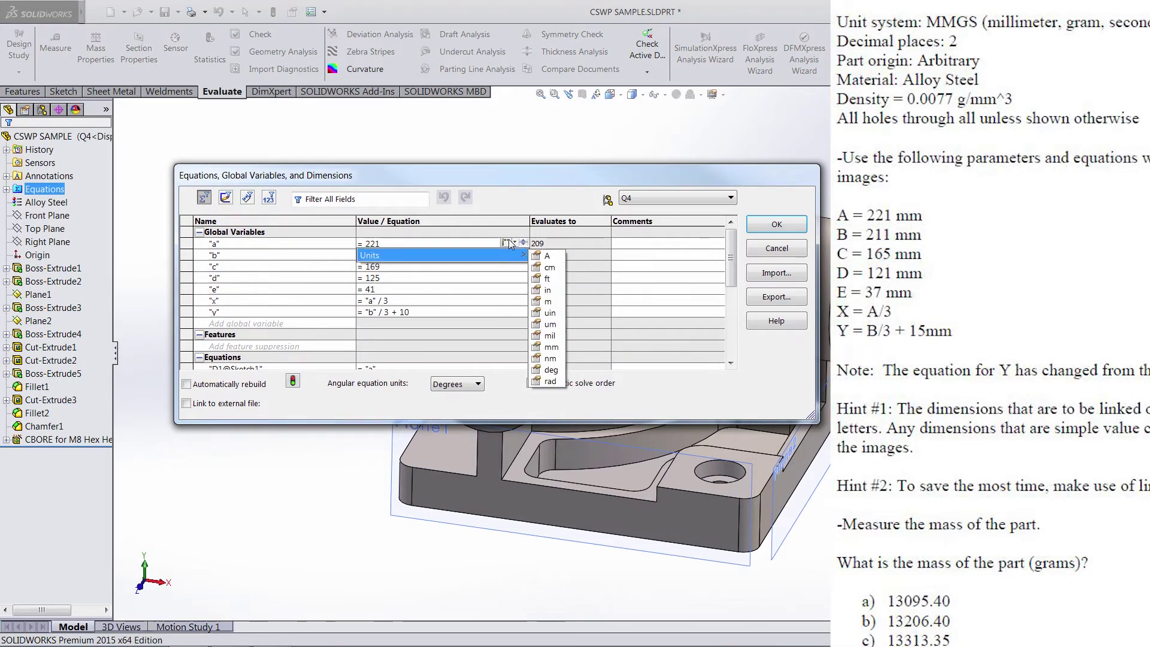
Step: Set global variables "b" to 211 and "c" to 165 in the Q4 configuration
{"action": "left_click", "coordinate": [406, 265]}
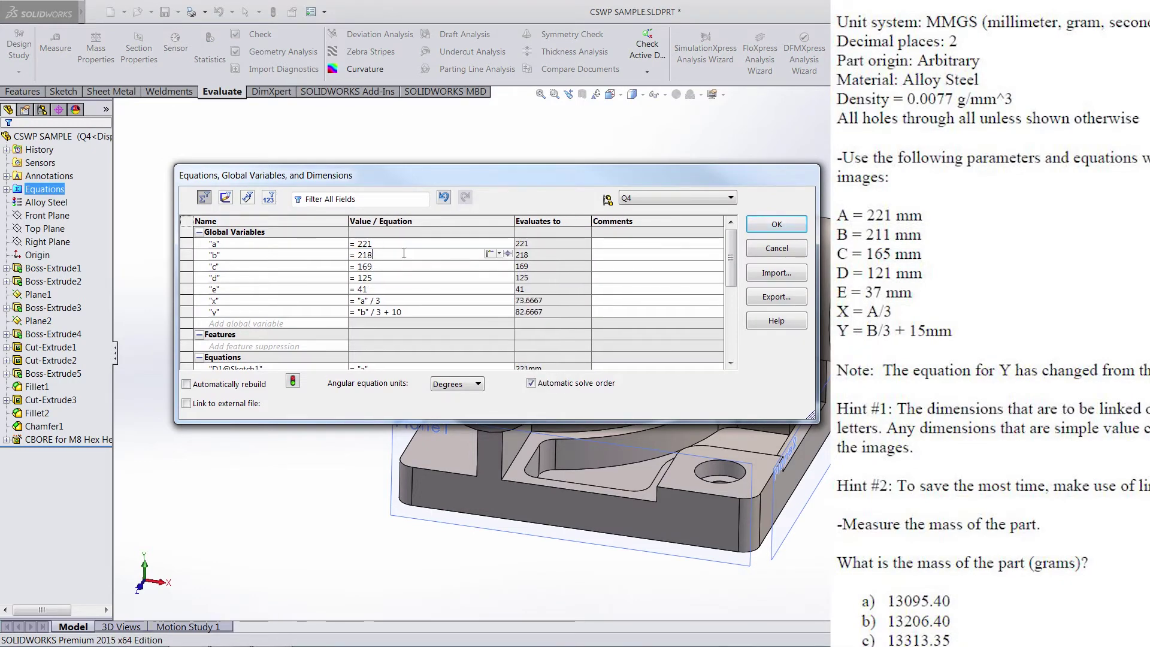
{"action": "key", "text": "BackSpace"}
{"action": "type", "text": "1"}
{"action": "left_click", "coordinate": [395, 267]}
{"action": "key", "text": "BackSpace"}
{"action": "type", "text": "5"}
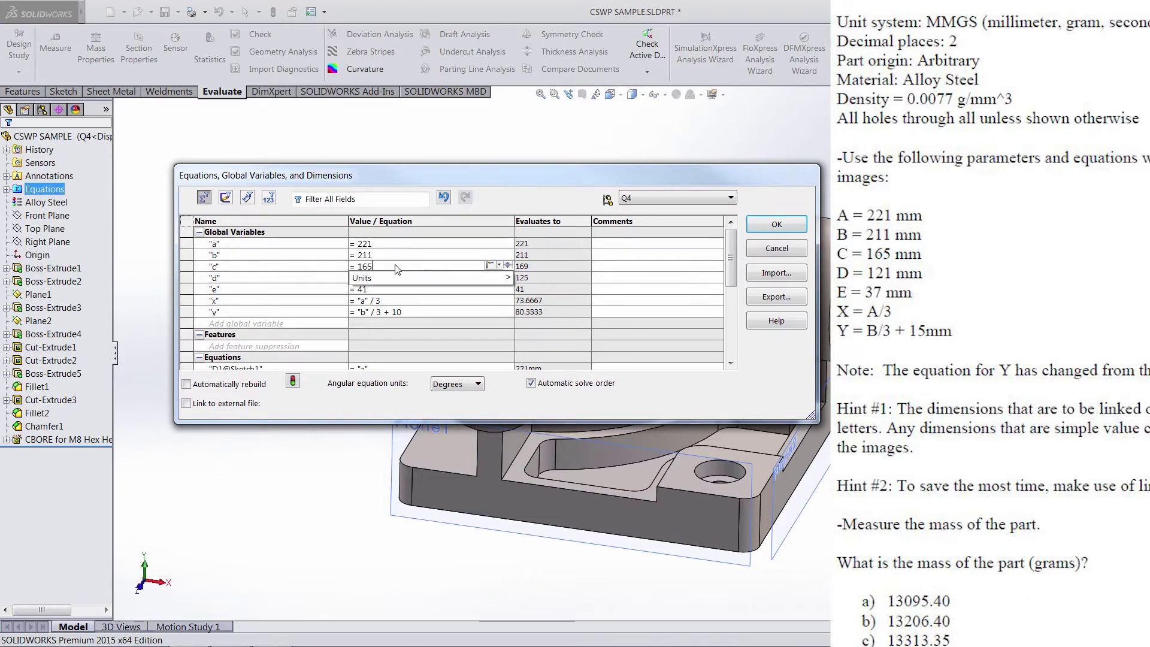
Step: Set global variables "d" to 121 and "e" to 37 in the Q4 configuration
{"action": "key", "text": "Tab"}
{"action": "key", "text": "BackSpace"}
{"action": "type", "text": "1"}
{"action": "key", "text": "Tab"}
{"action": "left_click", "coordinate": [385, 289]}
{"action": "key", "text": "BackSpace"}
{"action": "key", "text": "BackSpace"}
{"action": "type", "text": "37"}
{"action": "key", "text": "Tab"}
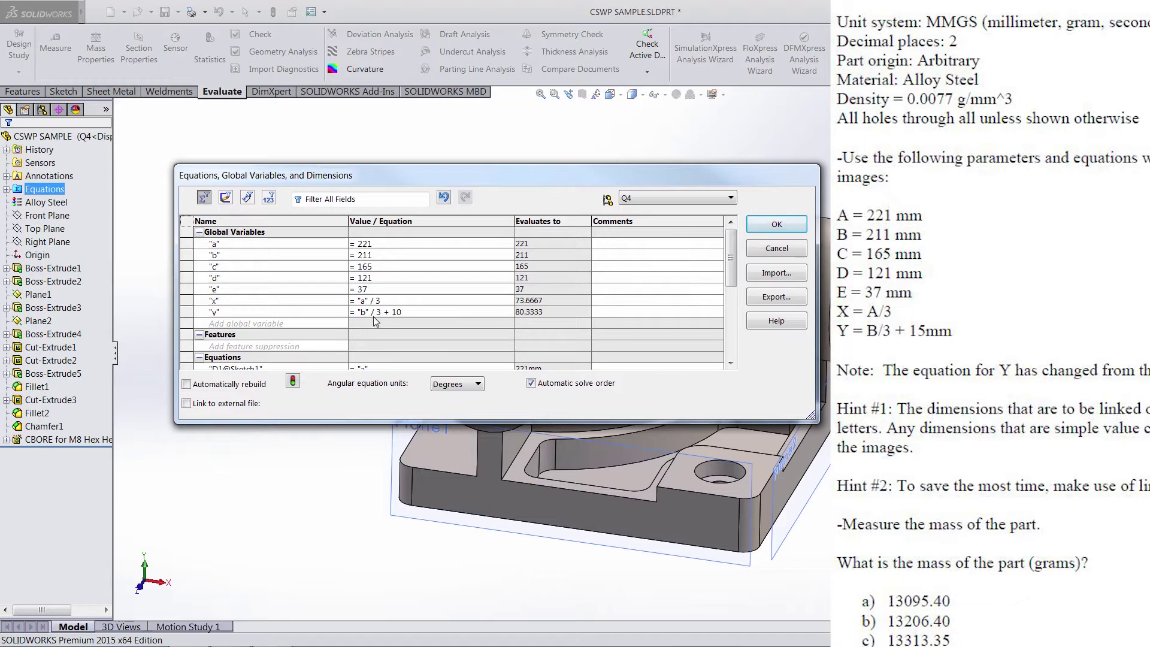
Step: Change the "y" equation to "b" / 3 + 15 and apply the Q4 equation changes
{"action": "key", "text": "BackSpace"}
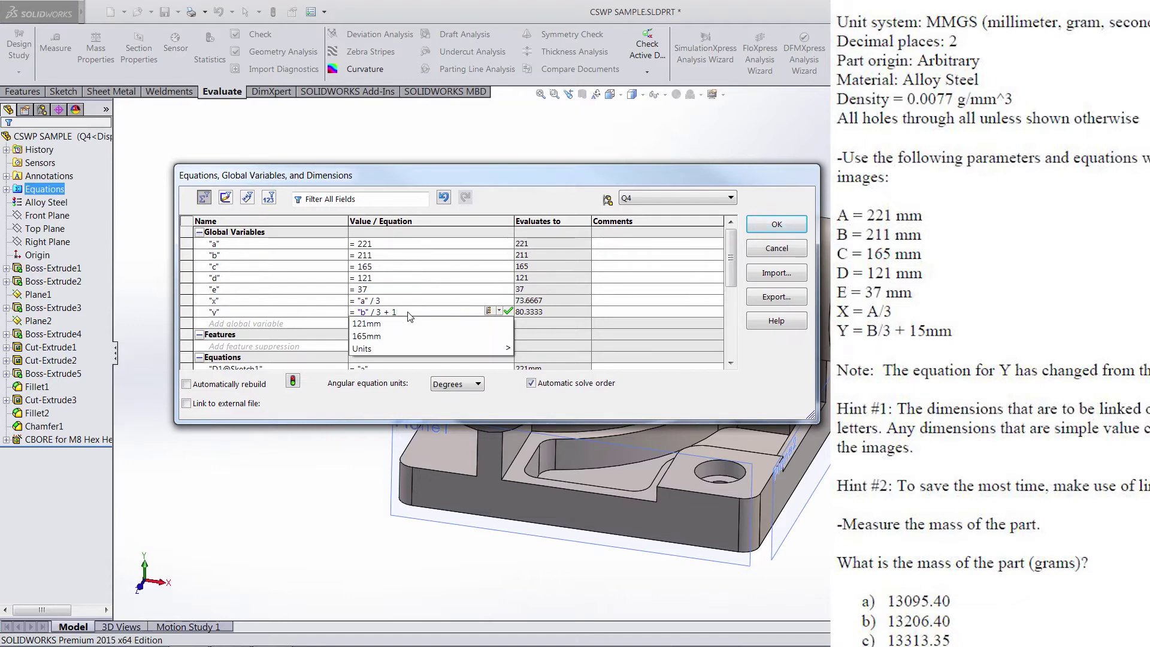
{"action": "type", "text": "5"}
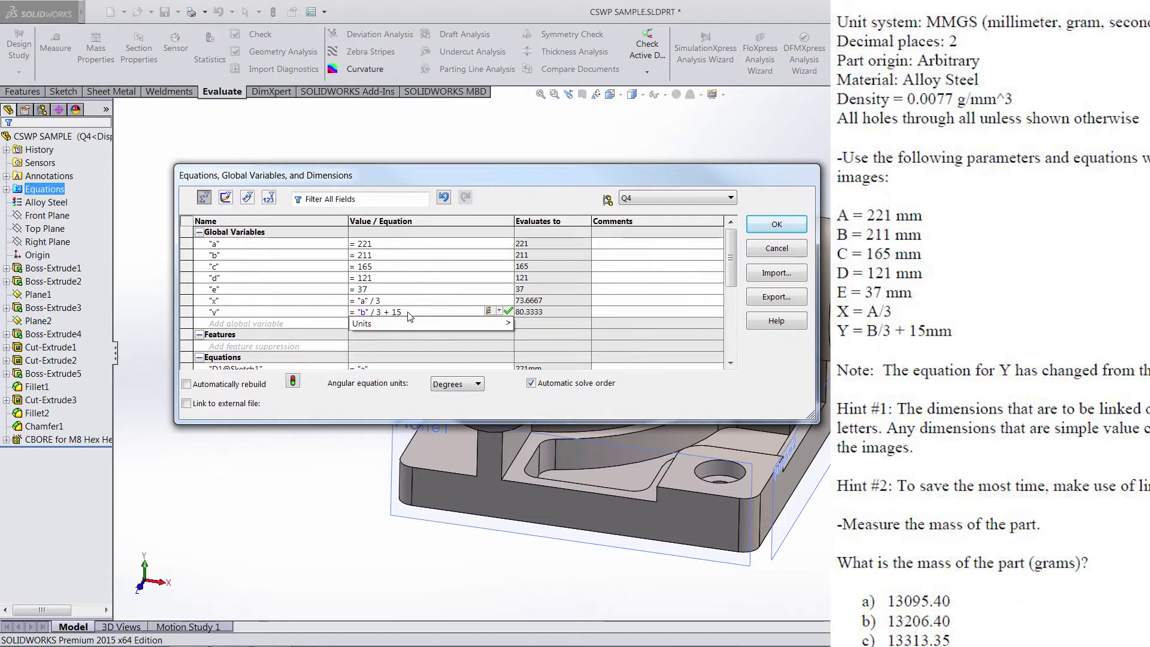
{"action": "left_click", "coordinate": [508, 311]}
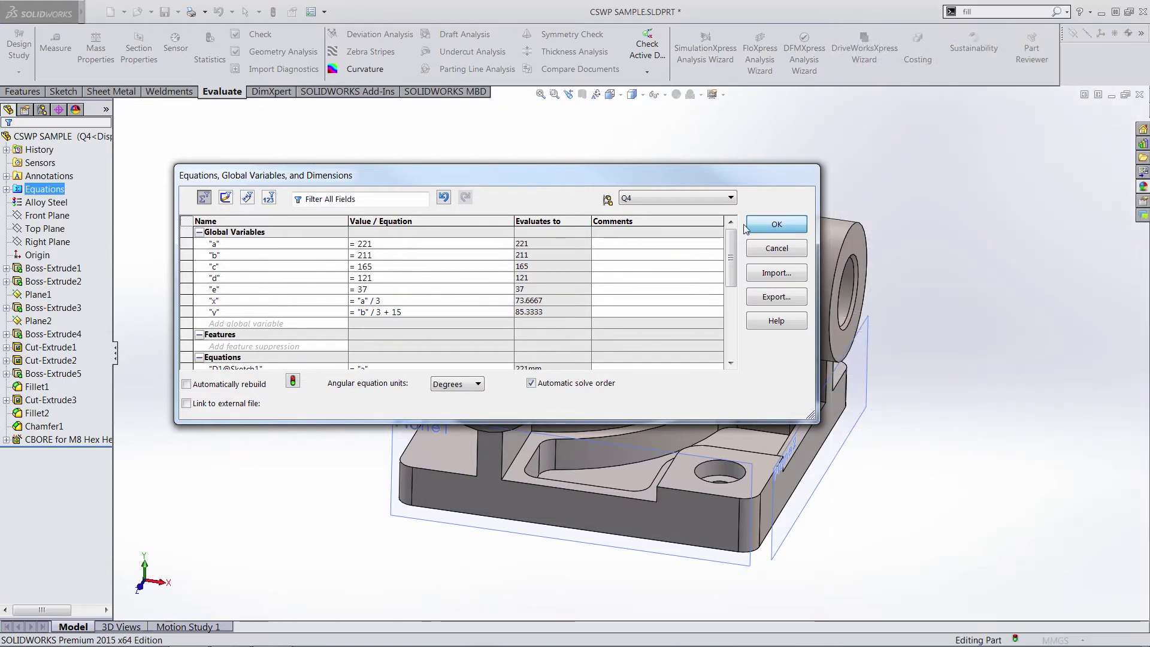
{"action": "left_click", "coordinate": [747, 225]}
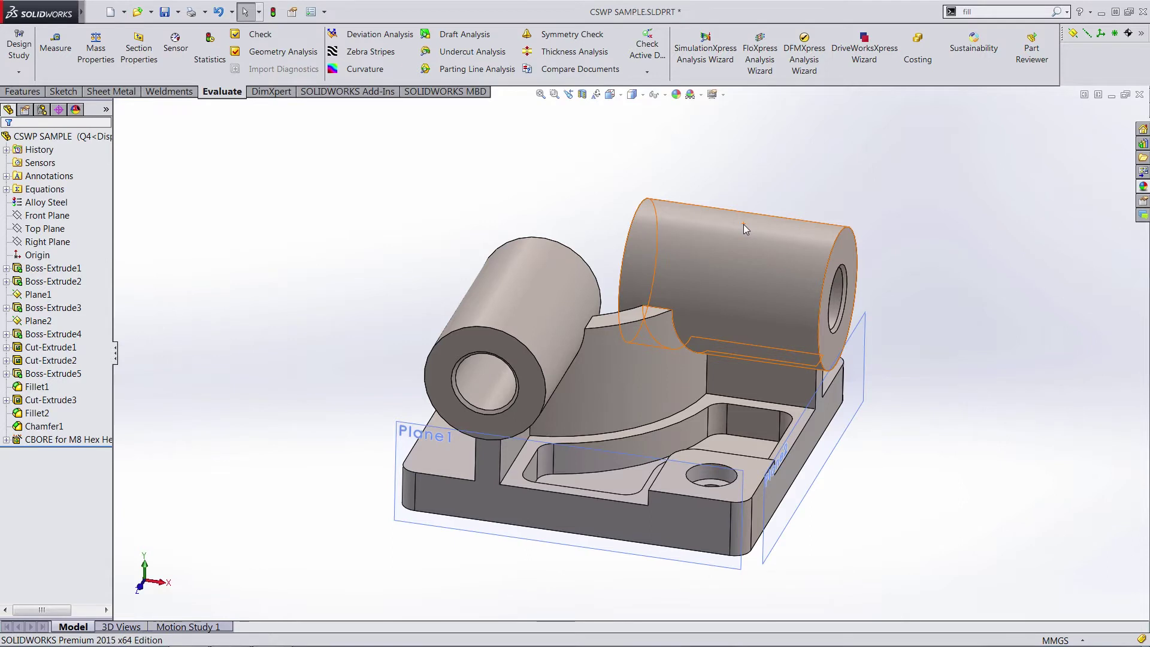
Step: Suppress Boss-Extrude5, the raised corner pad around the counterbored hole, and continue the rebuild despite the Fillet2 warning
{"action": "left_click", "coordinate": [670, 488]}
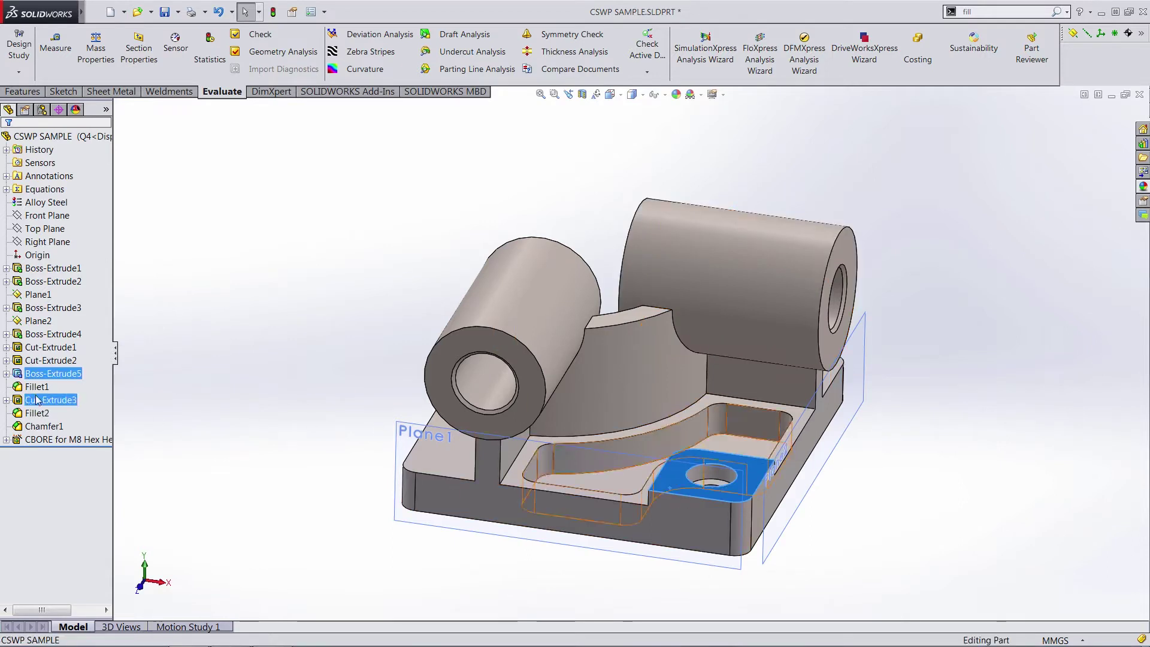
{"action": "right_click", "coordinate": [38, 375]}
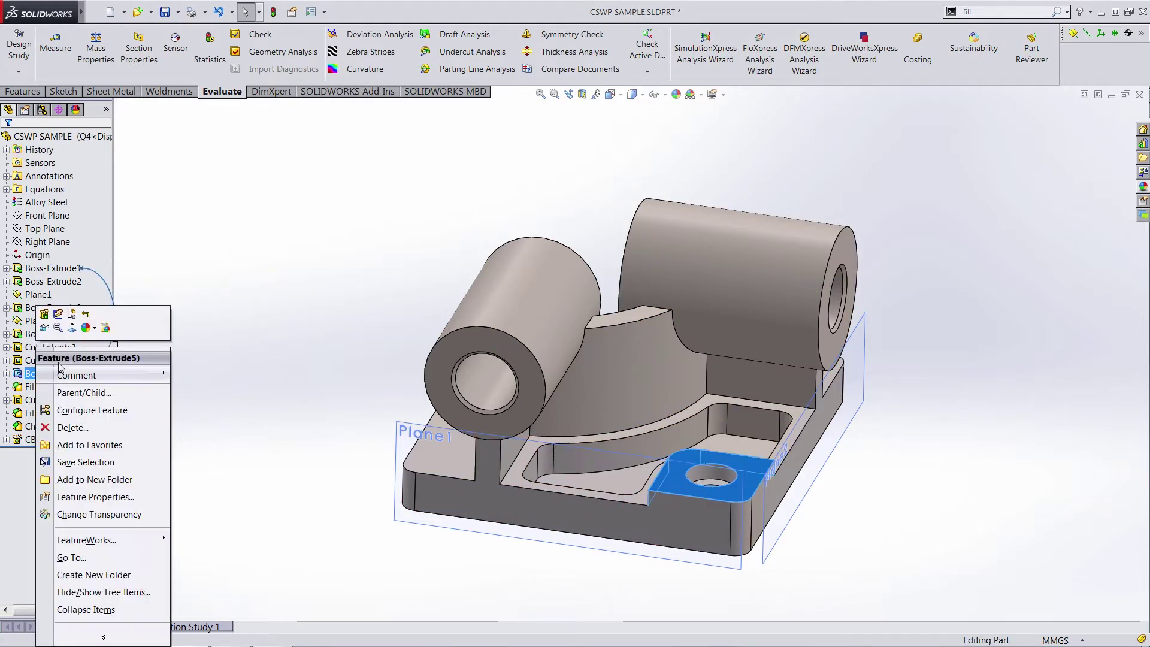
{"action": "left_click", "coordinate": [72, 314]}
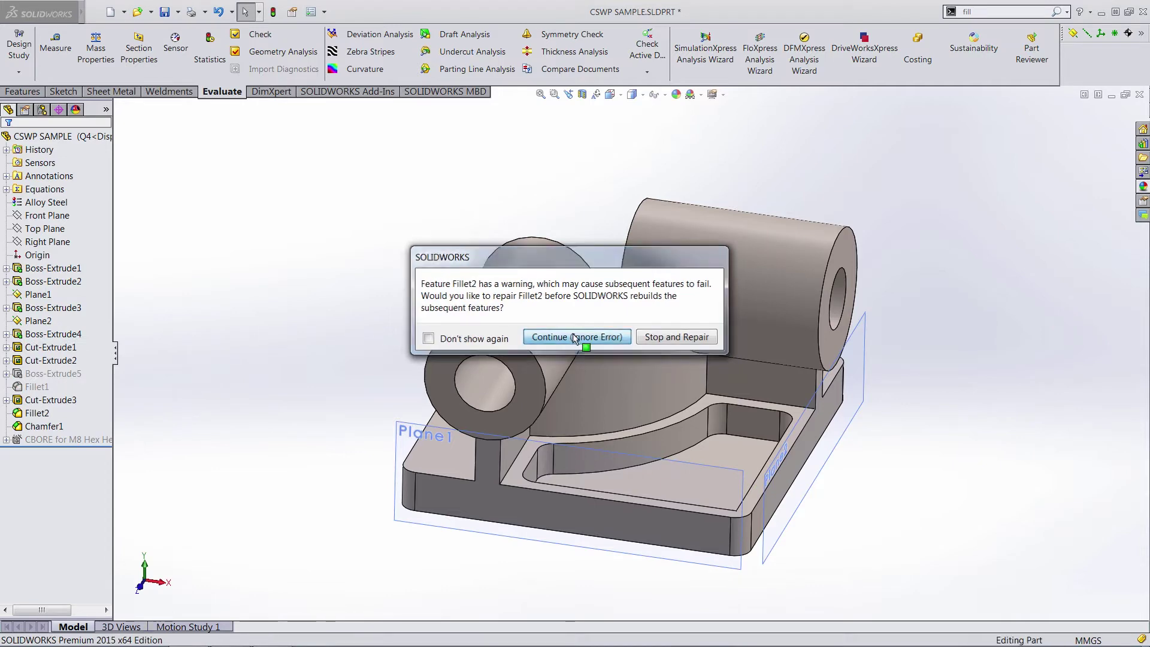
{"action": "left_click", "coordinate": [574, 338]}
Step: Edit Fillet2 and delete the missing edge from its items to fillet
{"action": "middle_click_drag", "start_coordinate": [711, 428], "coordinate": [708, 553]}
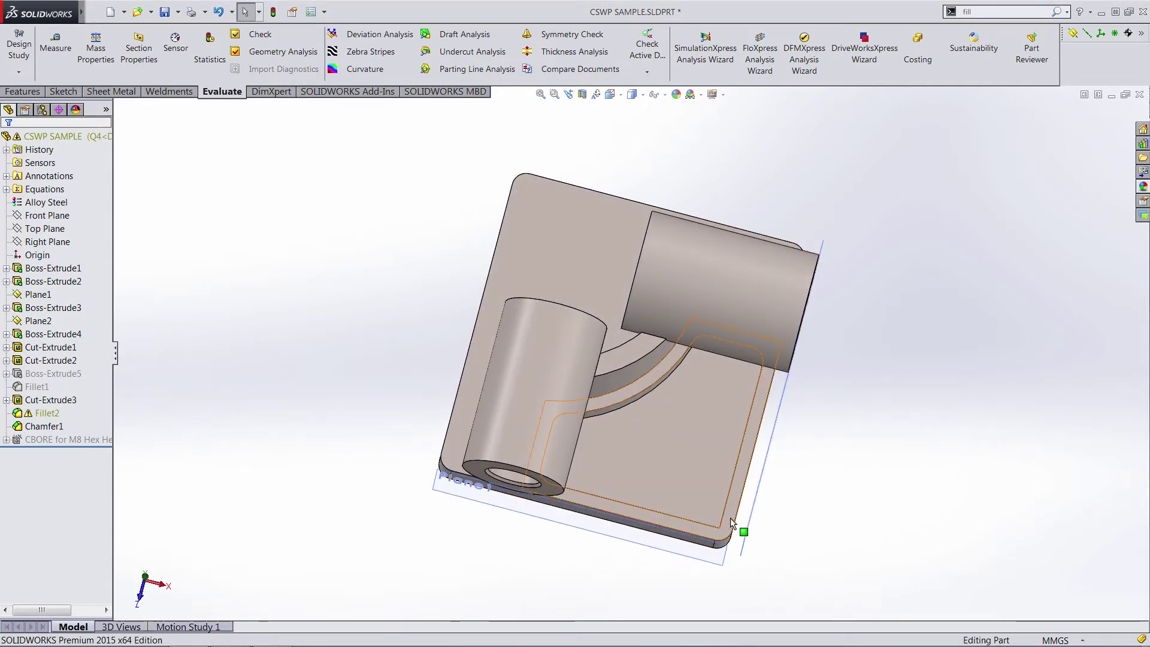
{"action": "left_click", "coordinate": [42, 414]}
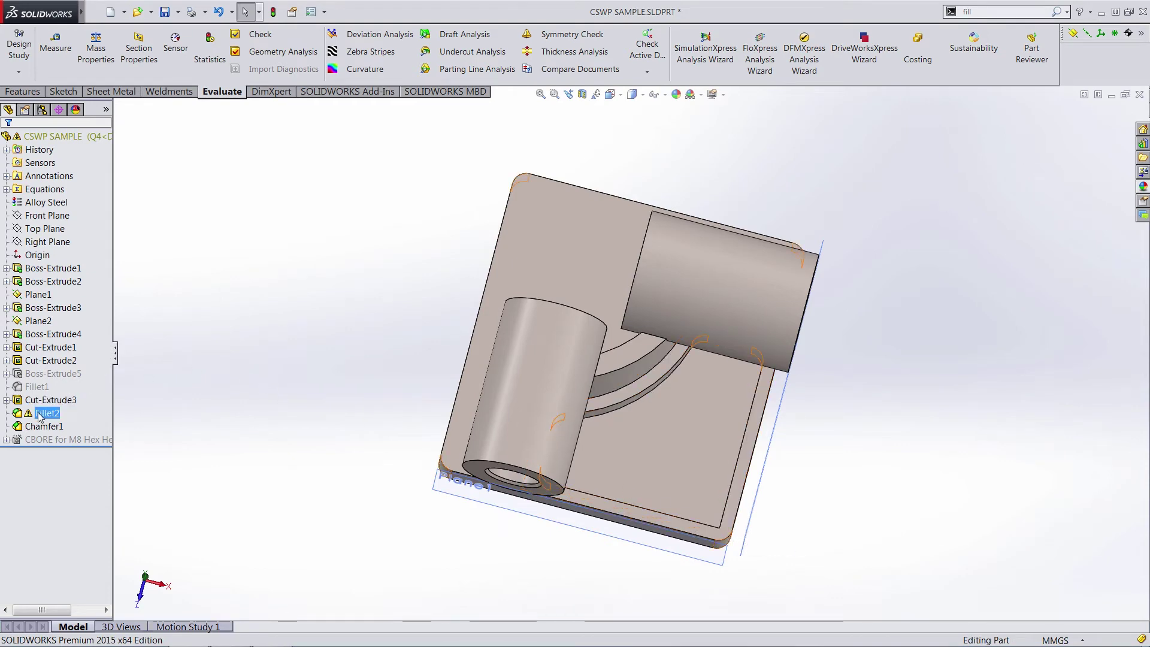
{"action": "right_click", "coordinate": [42, 413]}
{"action": "left_click", "coordinate": [48, 296]}
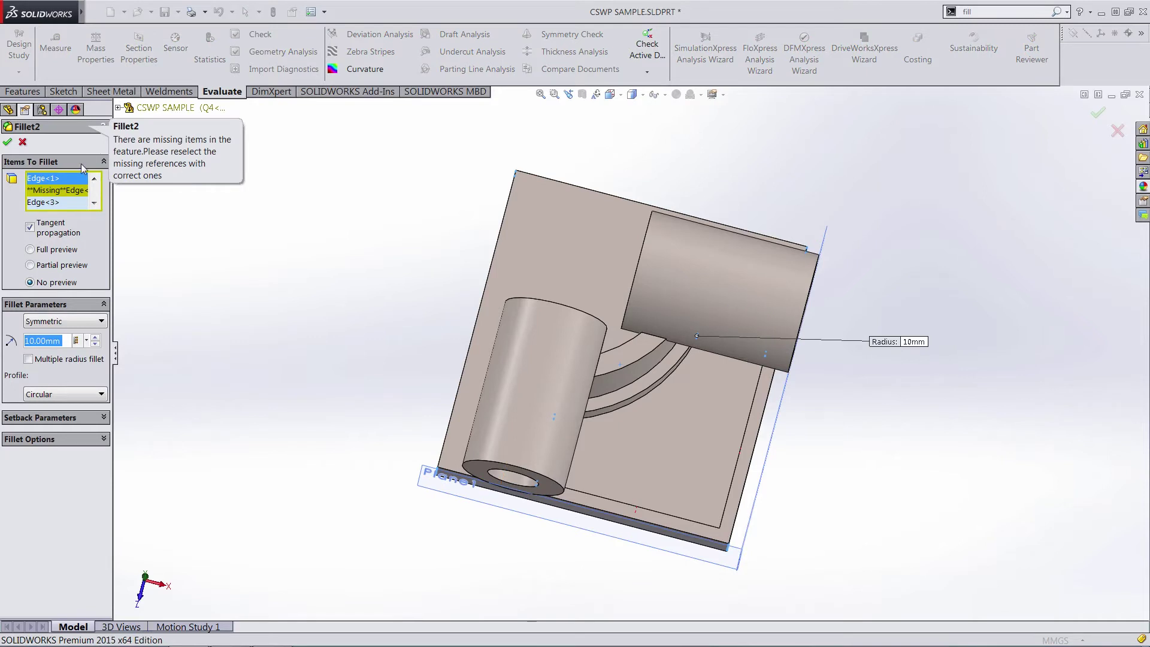
{"action": "right_click", "coordinate": [52, 193]}
{"action": "left_click", "coordinate": [75, 218]}
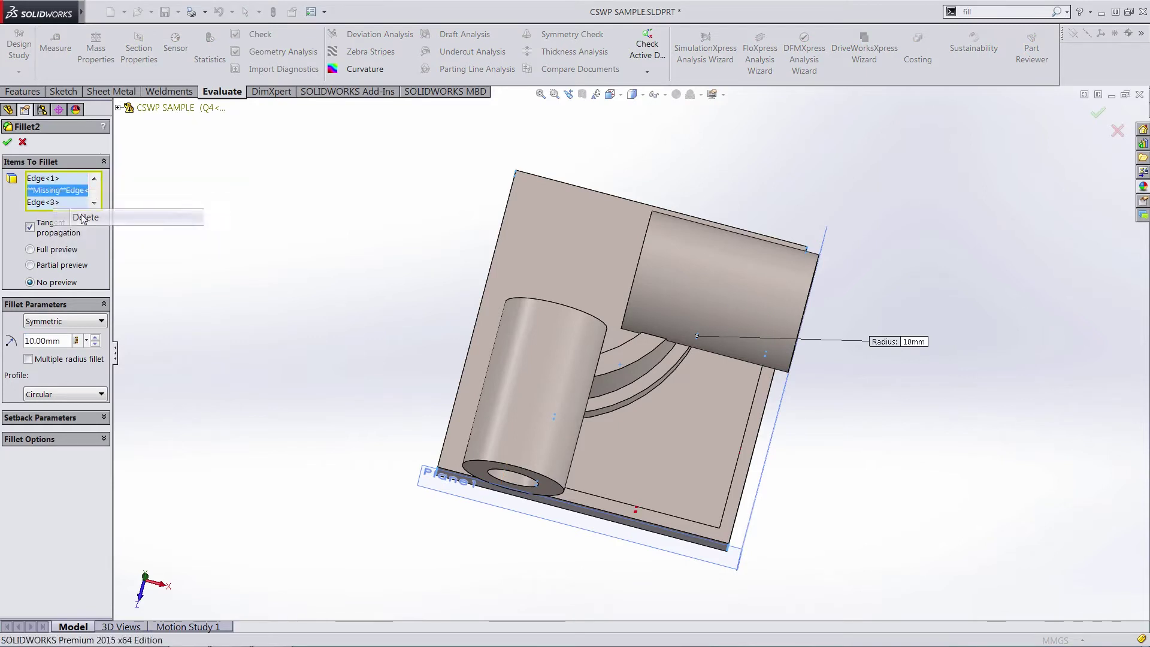
Step: Add the recessed pocket's outer corner edge to Fillet2's items to fillet
{"action": "middle_click_drag", "start_coordinate": [634, 430], "coordinate": [693, 480]}
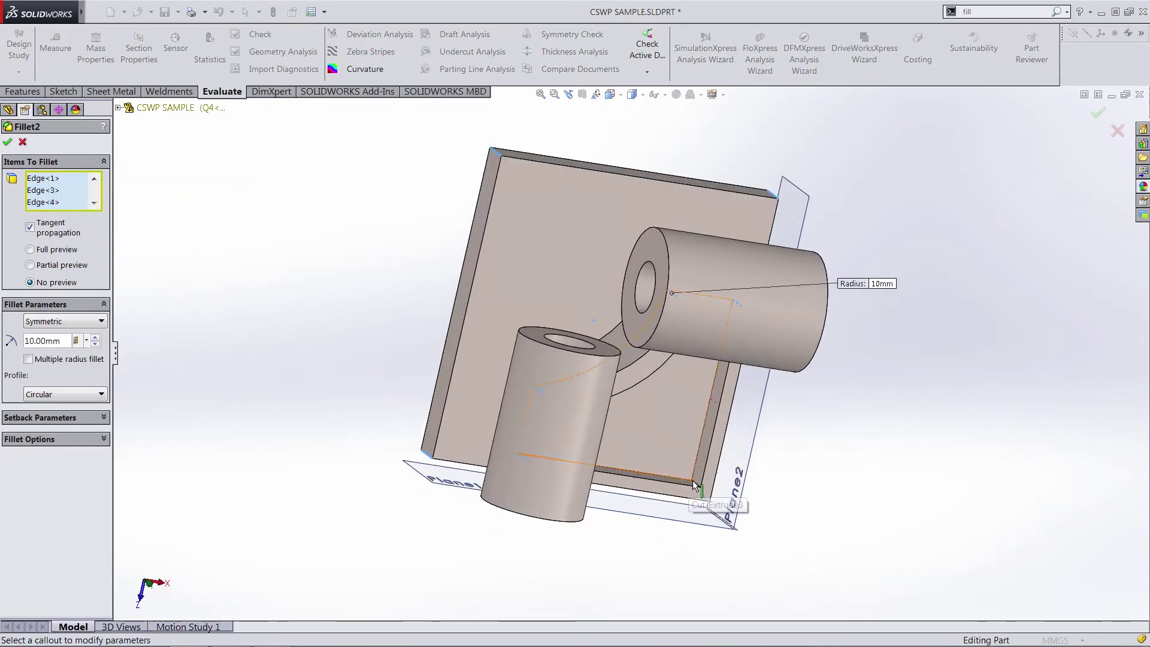
{"action": "left_click", "coordinate": [698, 488]}
{"action": "middle_click_drag", "start_coordinate": [773, 508], "coordinate": [843, 393]}
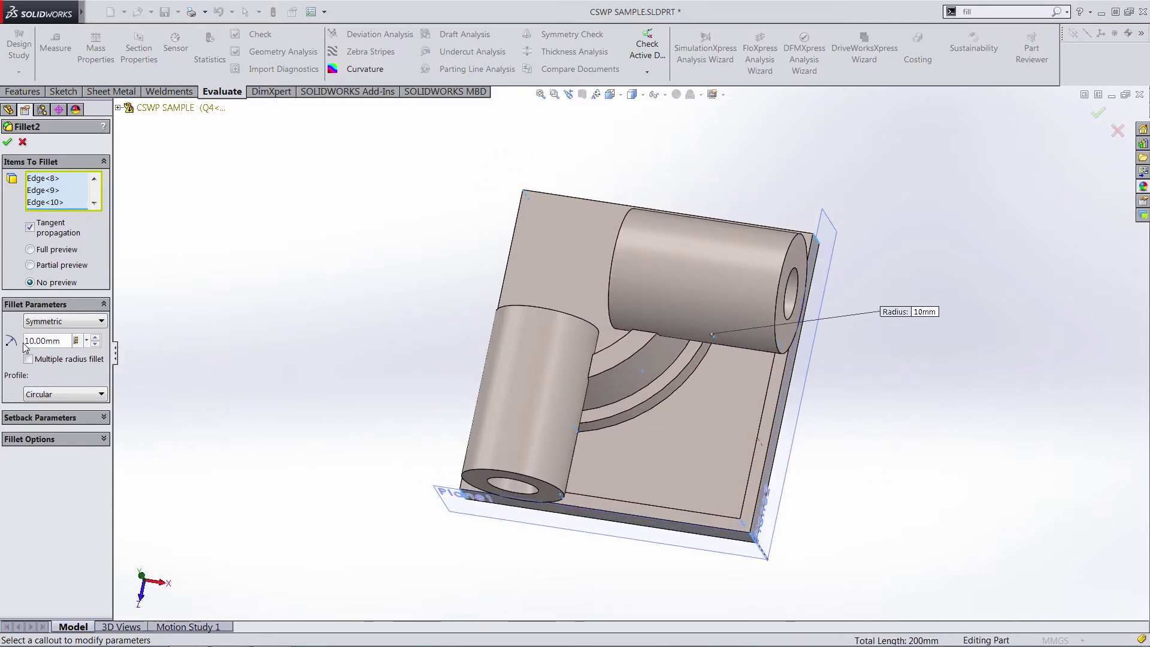
{"action": "left_click", "coordinate": [87, 341]}
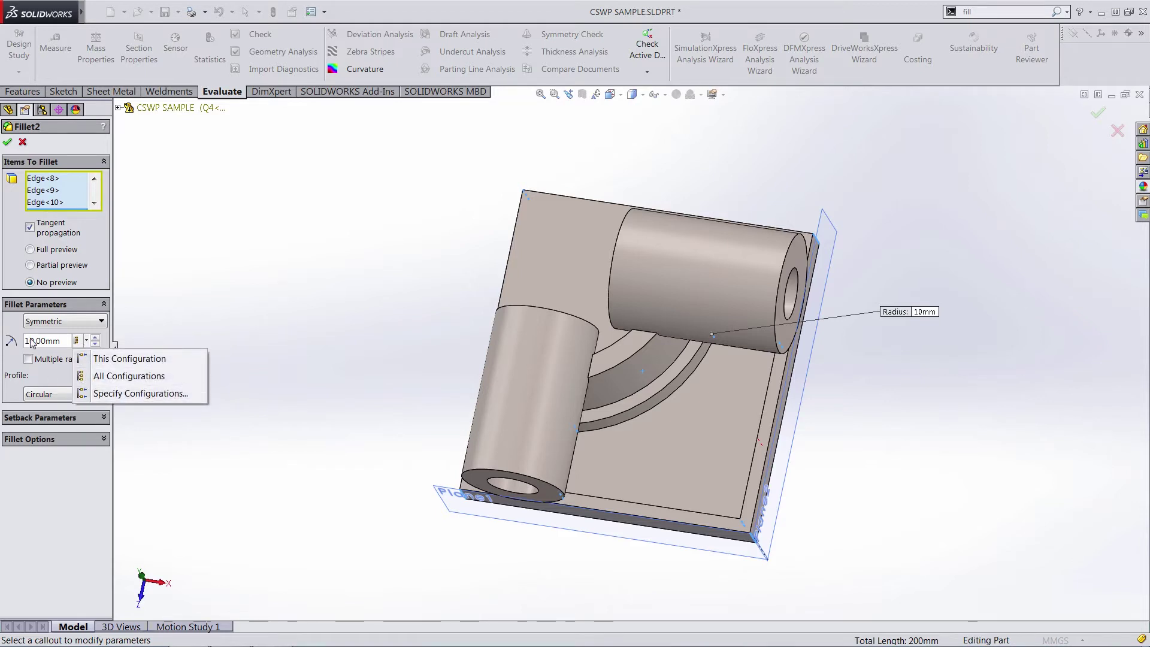
{"action": "left_click", "coordinate": [61, 345]}
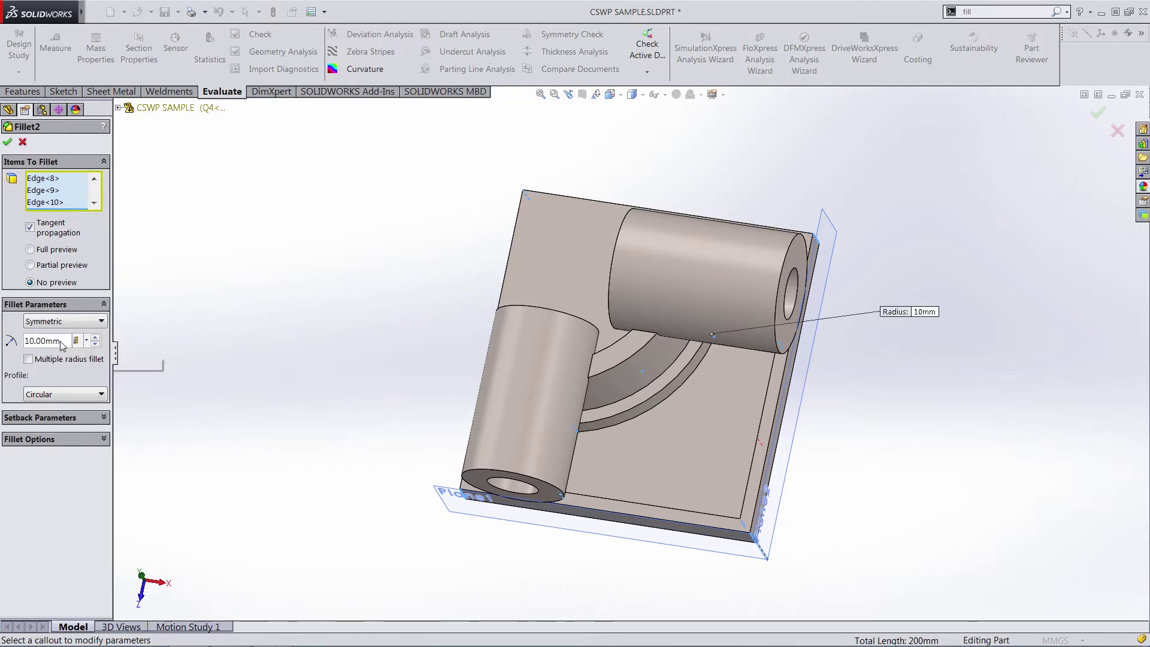
Step: Decline automatic removal of missing references, delete the remaining missing edge from Fillet2 manually, and apply the fillet
{"action": "left_click", "coordinate": [8, 143]}
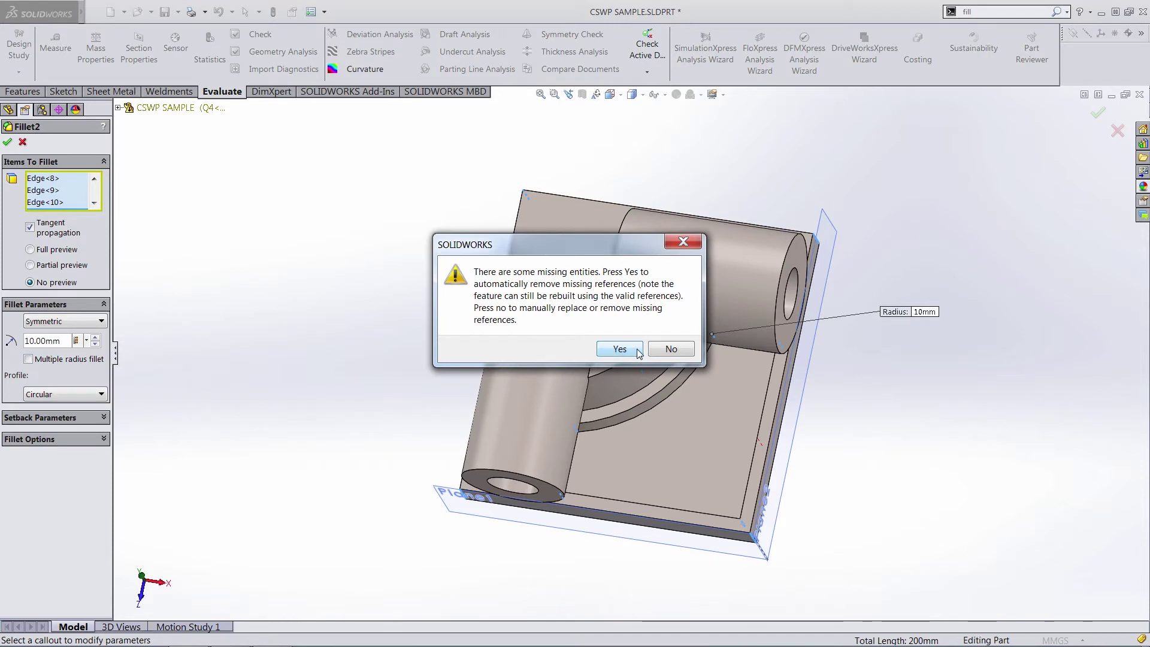
{"action": "left_click", "coordinate": [665, 350]}
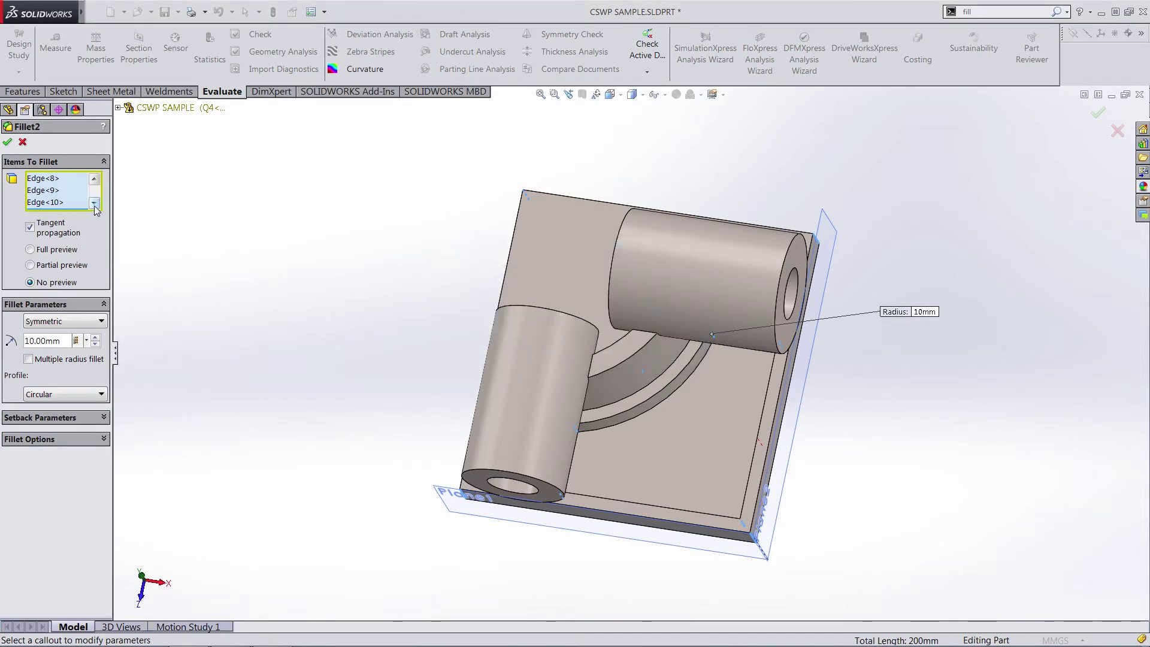
{"action": "left_click", "coordinate": [95, 203]}
{"action": "scroll", "coordinate": [94, 181], "scroll_direction": "up", "scroll_amount": 3}
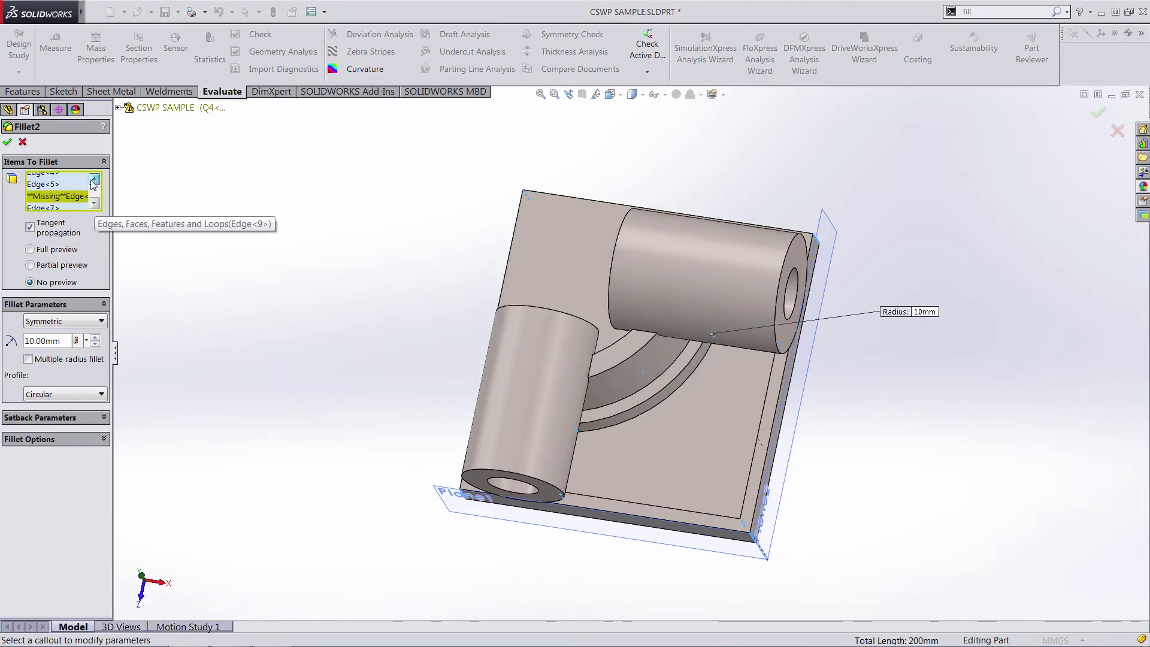
{"action": "left_click", "coordinate": [94, 204]}
{"action": "left_click", "coordinate": [59, 204]}
{"action": "right_click", "coordinate": [57, 204]}
{"action": "left_click", "coordinate": [75, 228]}
{"action": "middle_click_drag", "start_coordinate": [464, 457], "coordinate": [429, 416]}
{"action": "left_click", "coordinate": [7, 142]}
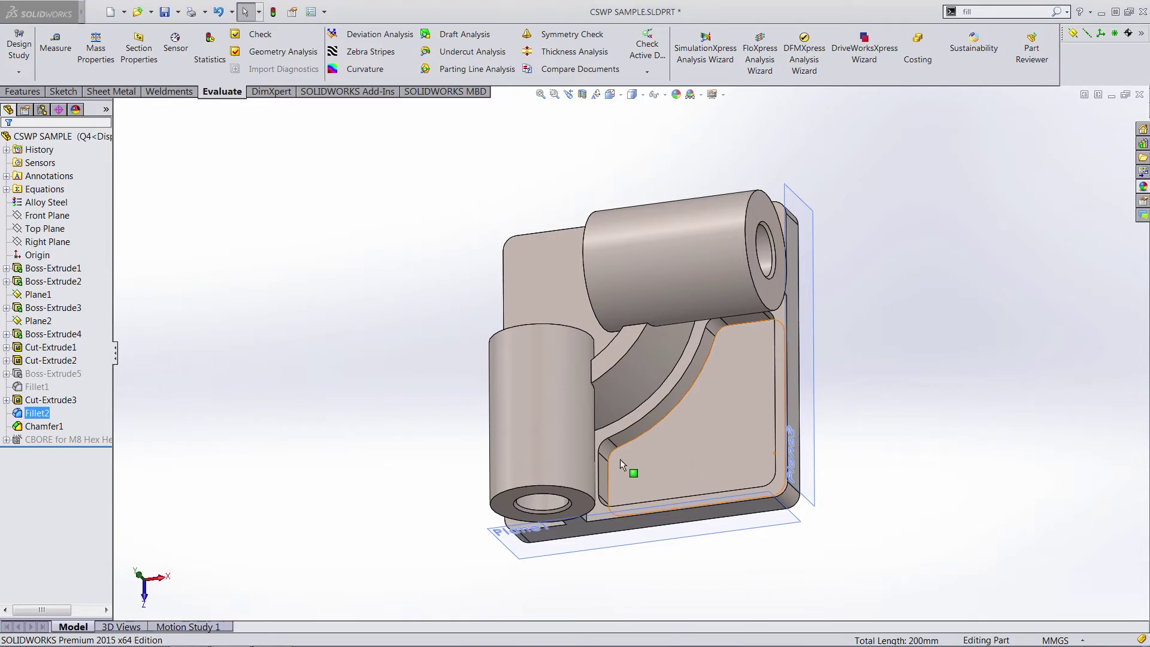
Step: Create a reference plane offset 30 mm inward from the ring-shaped end face of the Boss-Extrude3 cylinder
{"action": "left_click", "coordinate": [572, 498]}
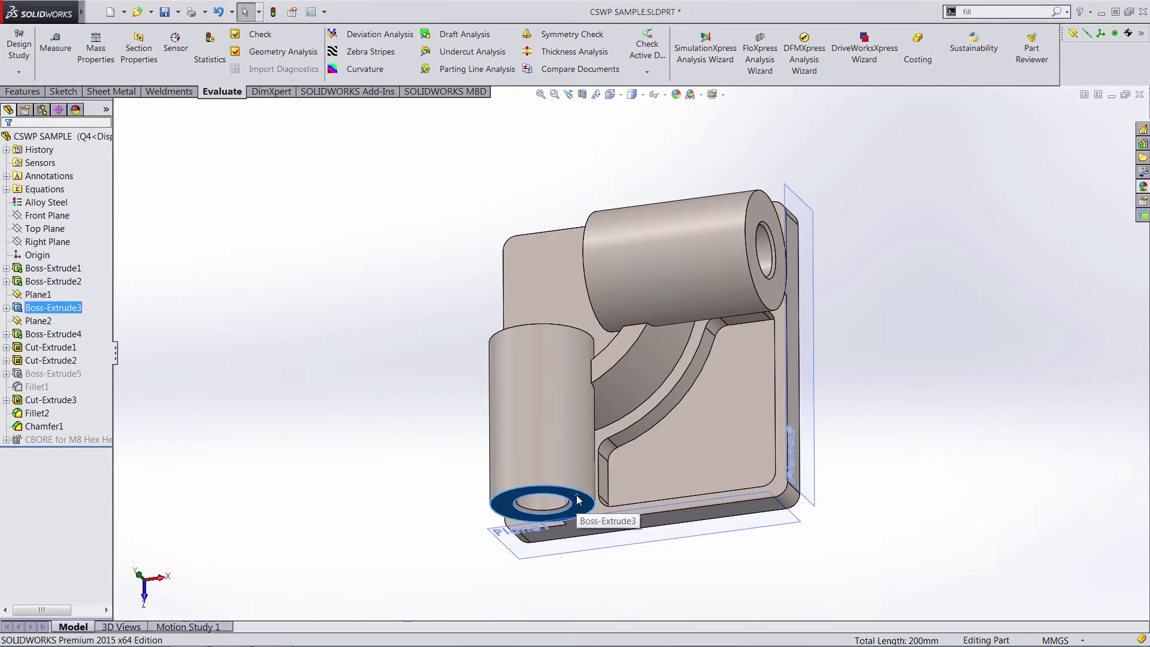
{"action": "left_click", "coordinate": [13, 91]}
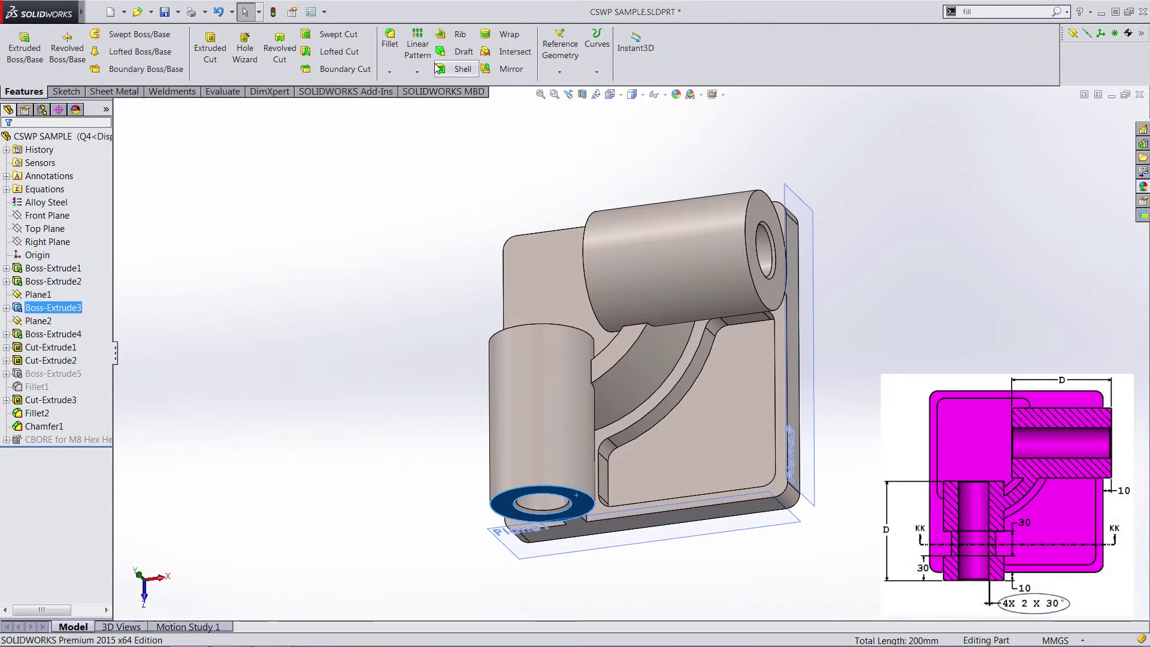
{"action": "left_click", "coordinate": [560, 73]}
{"action": "left_click", "coordinate": [567, 90]}
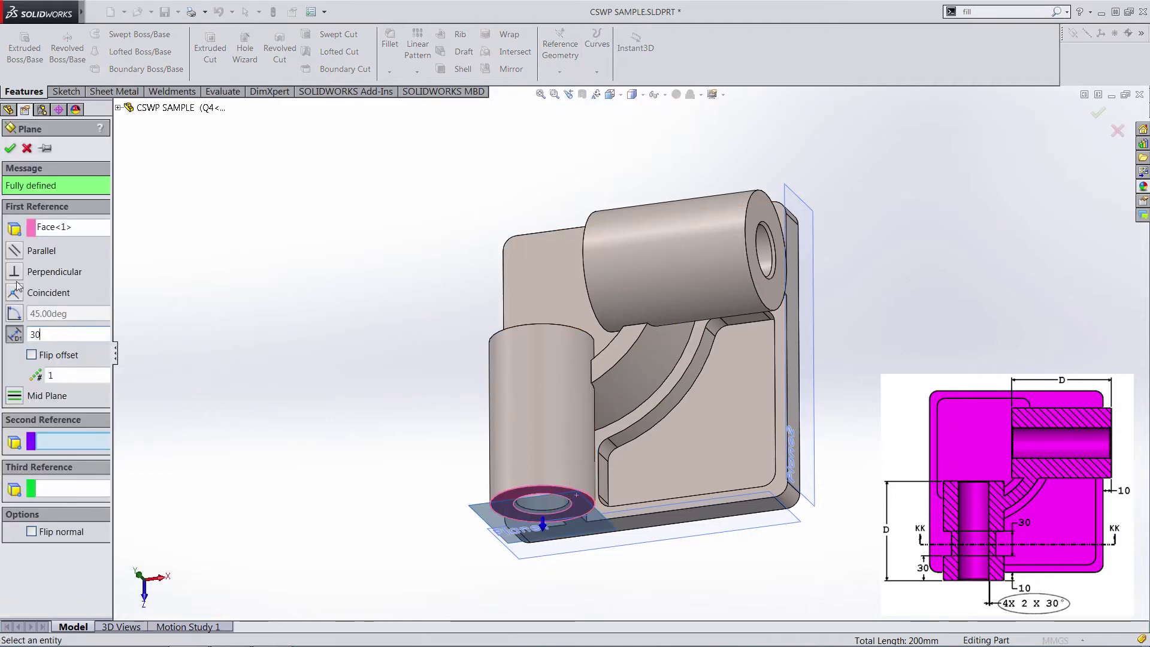
{"action": "left_click", "coordinate": [31, 356]}
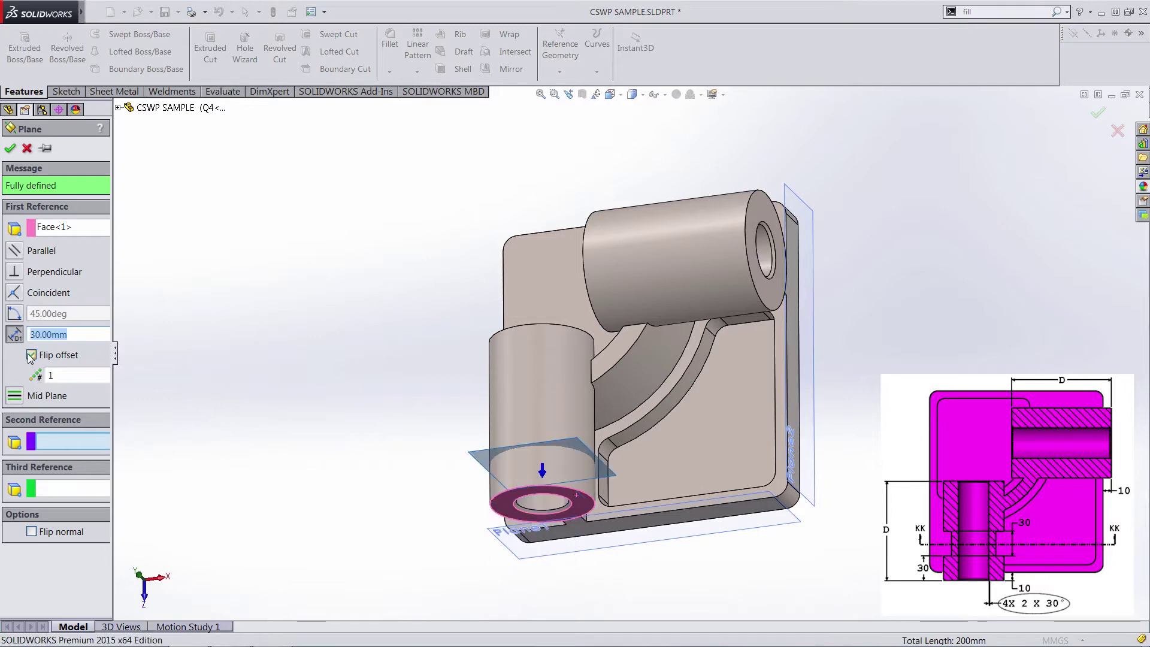
{"action": "left_click", "coordinate": [10, 149]}
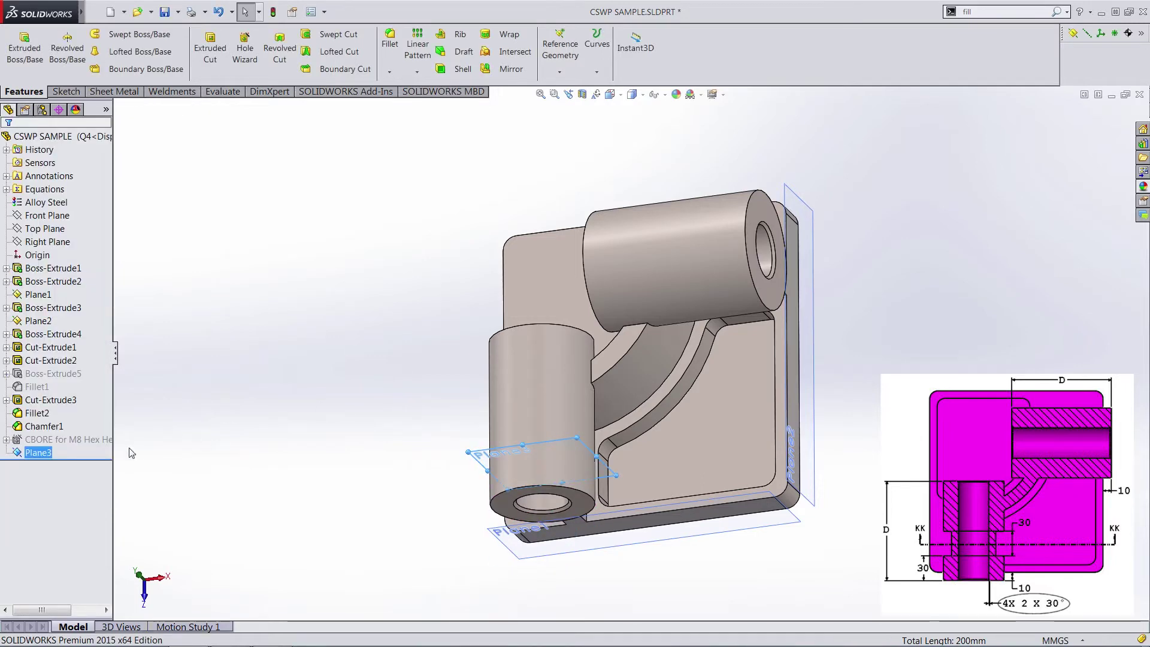
Step: Start a sketch on Plane3 and draw a circle of about 13.27 mm radius centred on the cylinder's bore
{"action": "right_click", "coordinate": [38, 453]}
{"action": "left_click", "coordinate": [43, 301]}
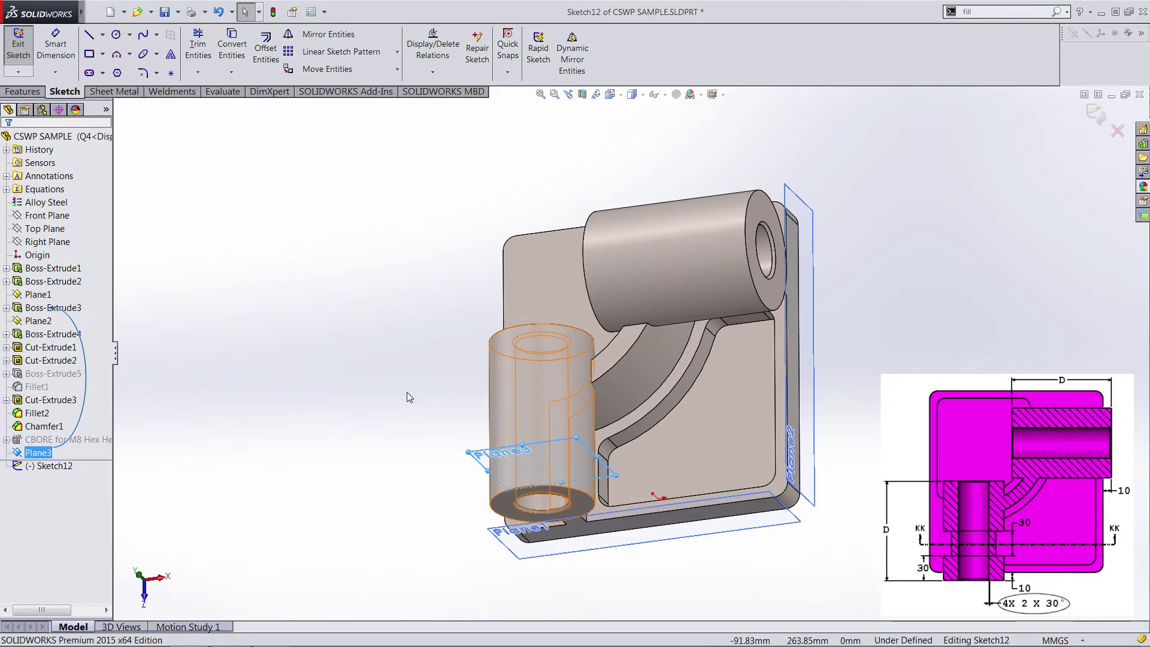
{"action": "key", "text": "space"}
{"action": "left_click", "coordinate": [375, 442]}
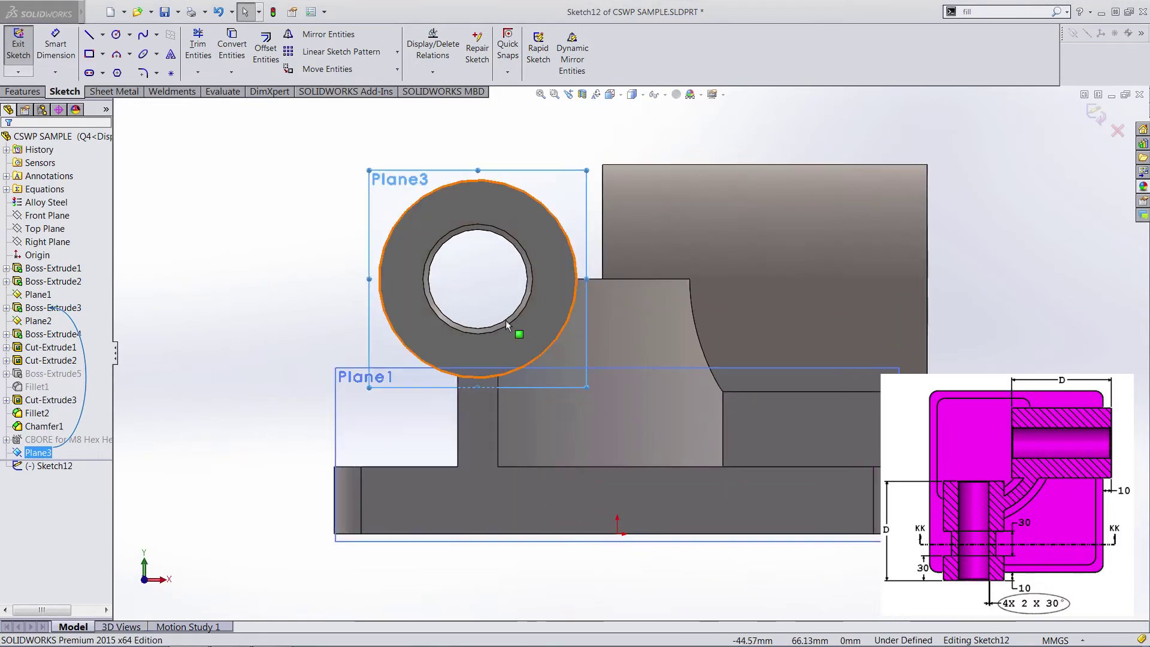
{"action": "left_click", "coordinate": [116, 35]}
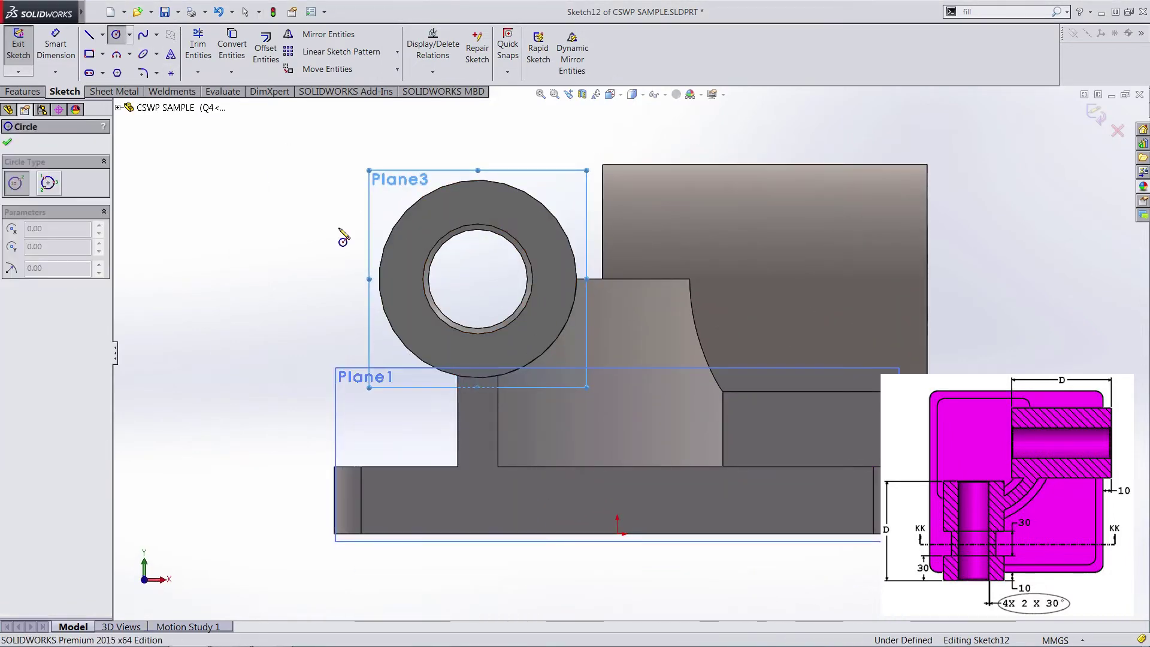
{"action": "left_click", "coordinate": [478, 279]}
{"action": "left_click", "coordinate": [495, 311]}
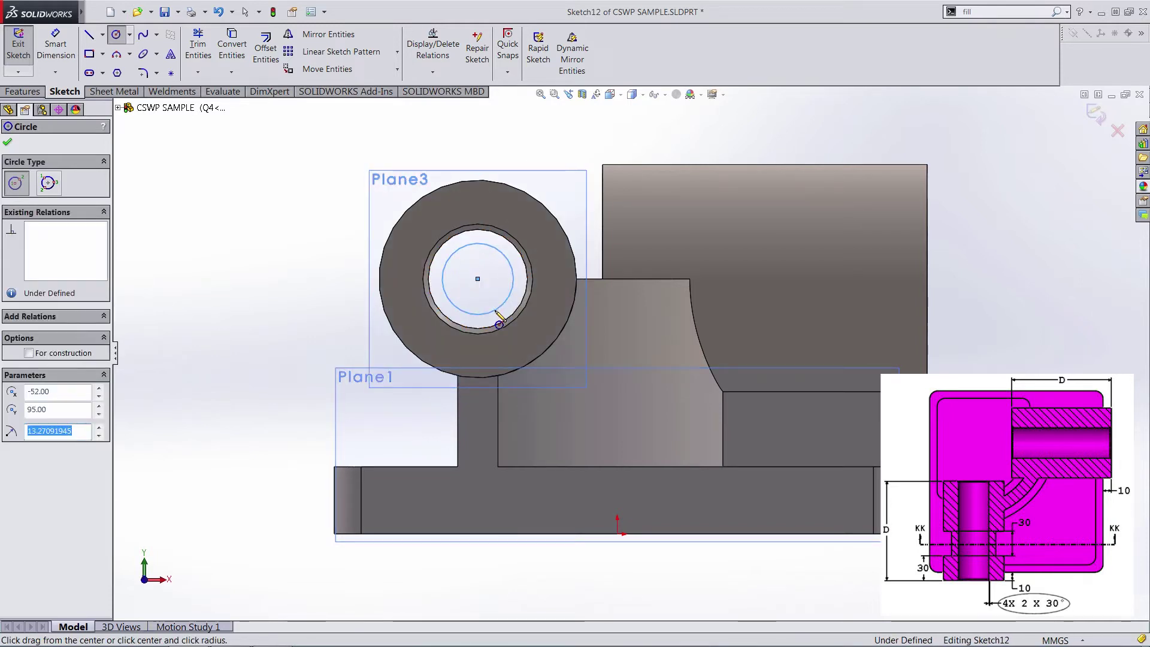
{"action": "key", "text": "Escape"}
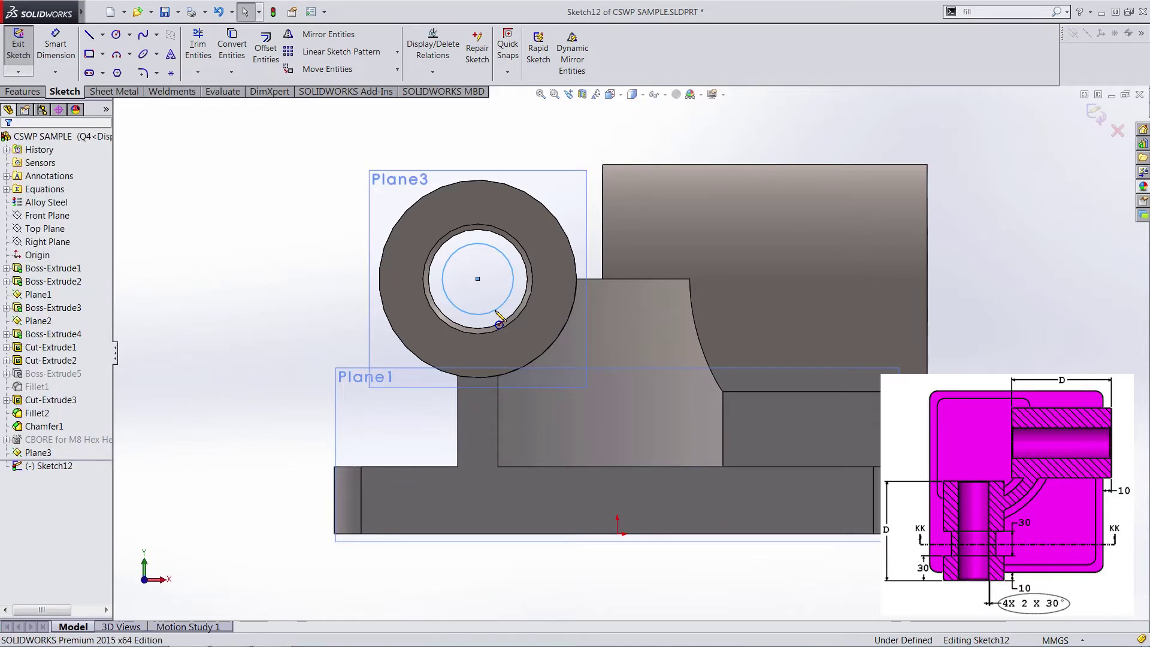
Step: Dimension the gap between the sketched circle and the cylinder's outer edge to 10 mm
{"action": "key", "text": "s"}
{"action": "left_click", "coordinate": [531, 322]}
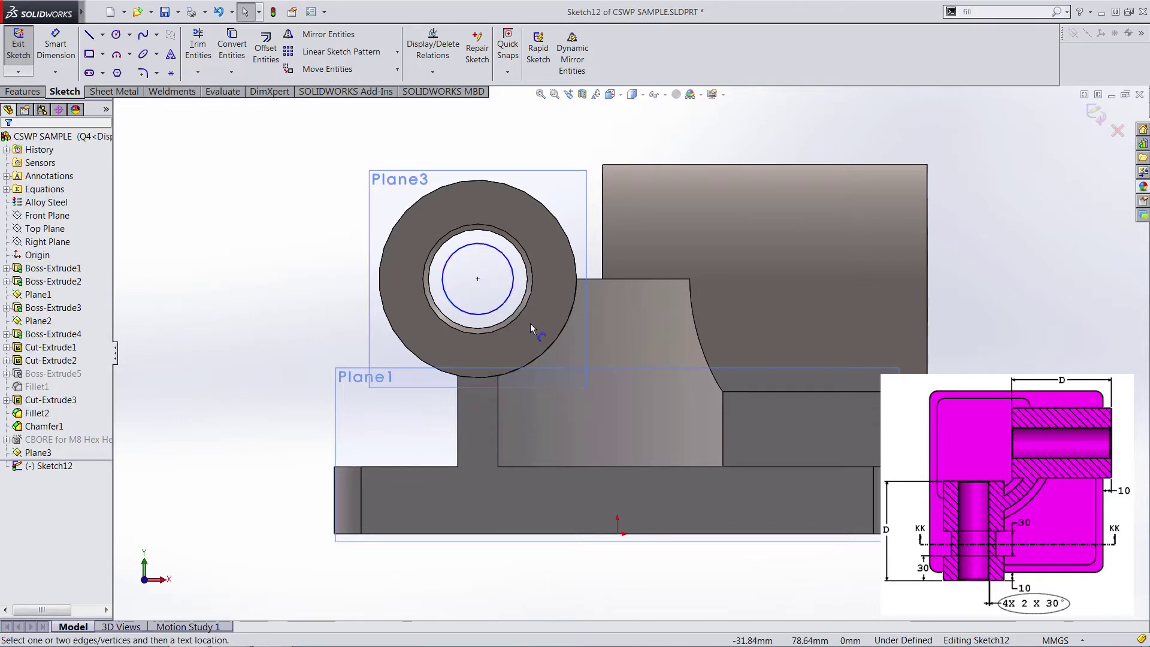
{"action": "left_click", "coordinate": [450, 302]}
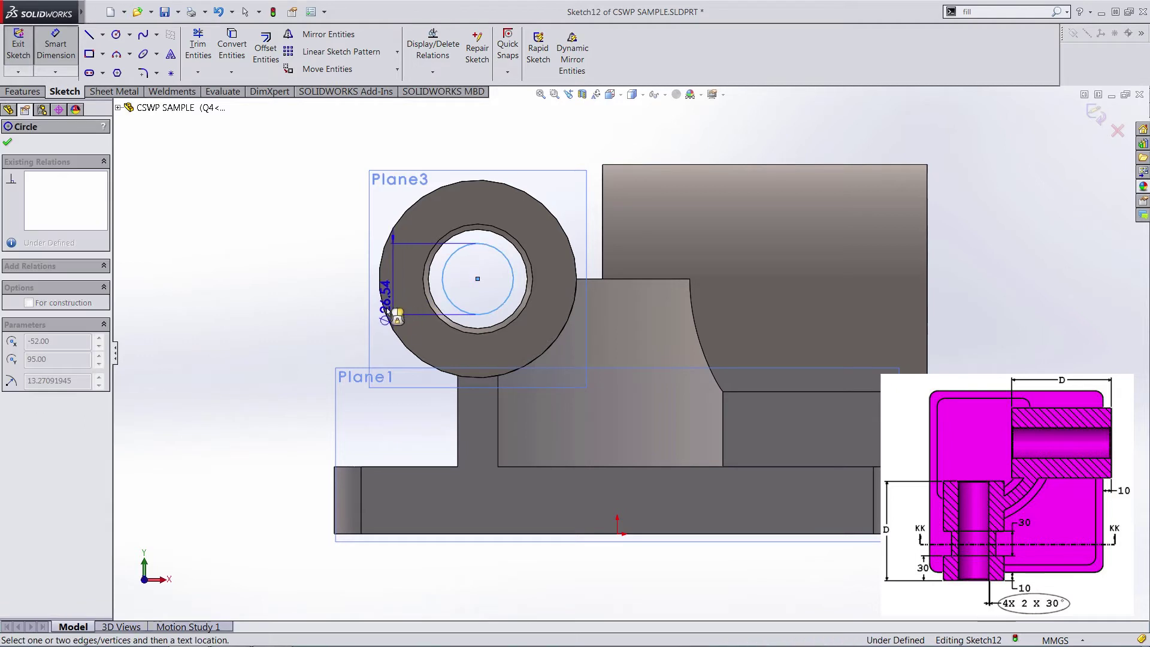
{"action": "left_click", "coordinate": [381, 302]}
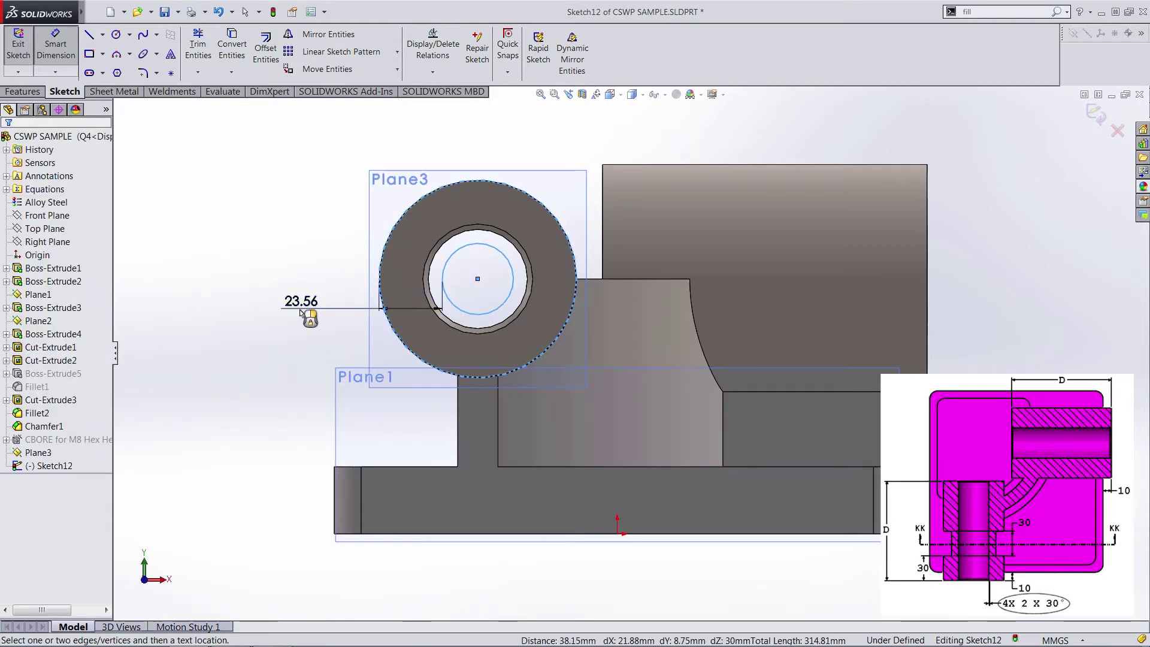
{"action": "left_click", "coordinate": [302, 309]}
{"action": "type", "text": "10"}
{"action": "key", "text": "Return"}
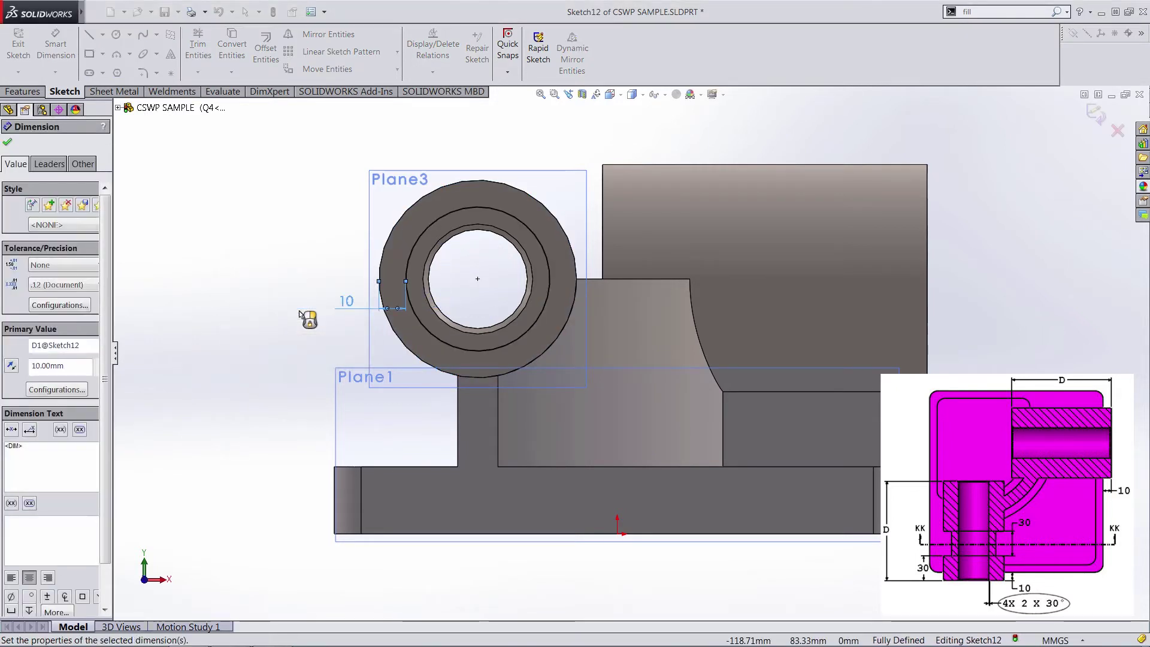
Step: Sketch a second concentric circle, about 36.83 mm in radius, out to the cylinder's outer edge
{"action": "left_click", "coordinate": [115, 34]}
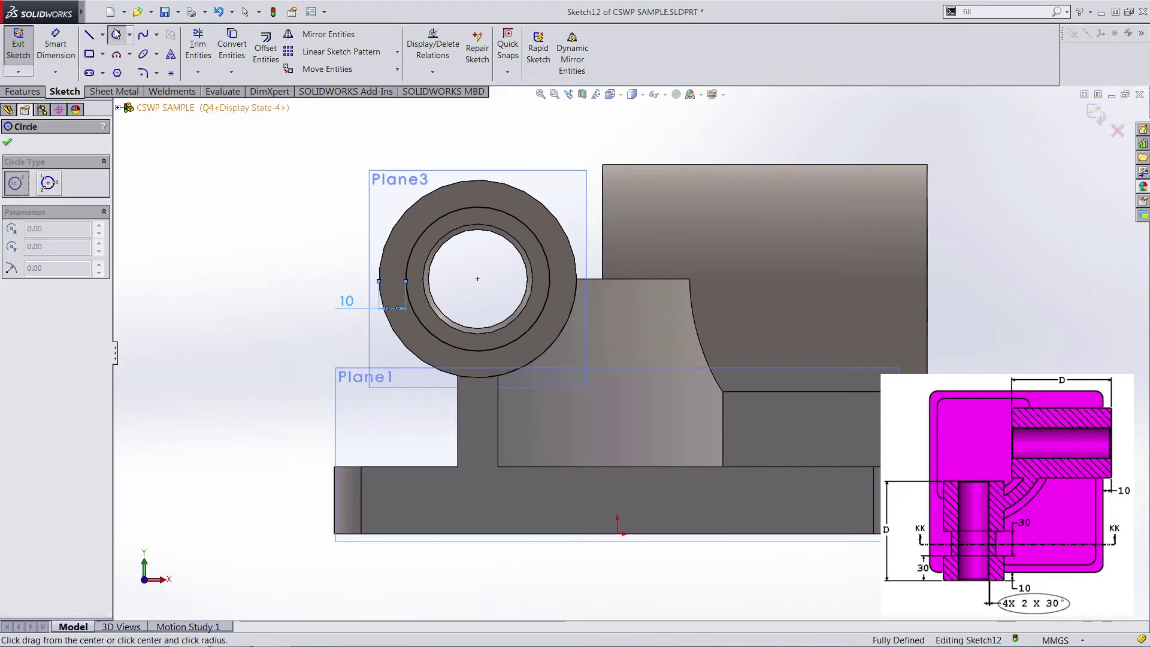
{"action": "left_click", "coordinate": [478, 279]}
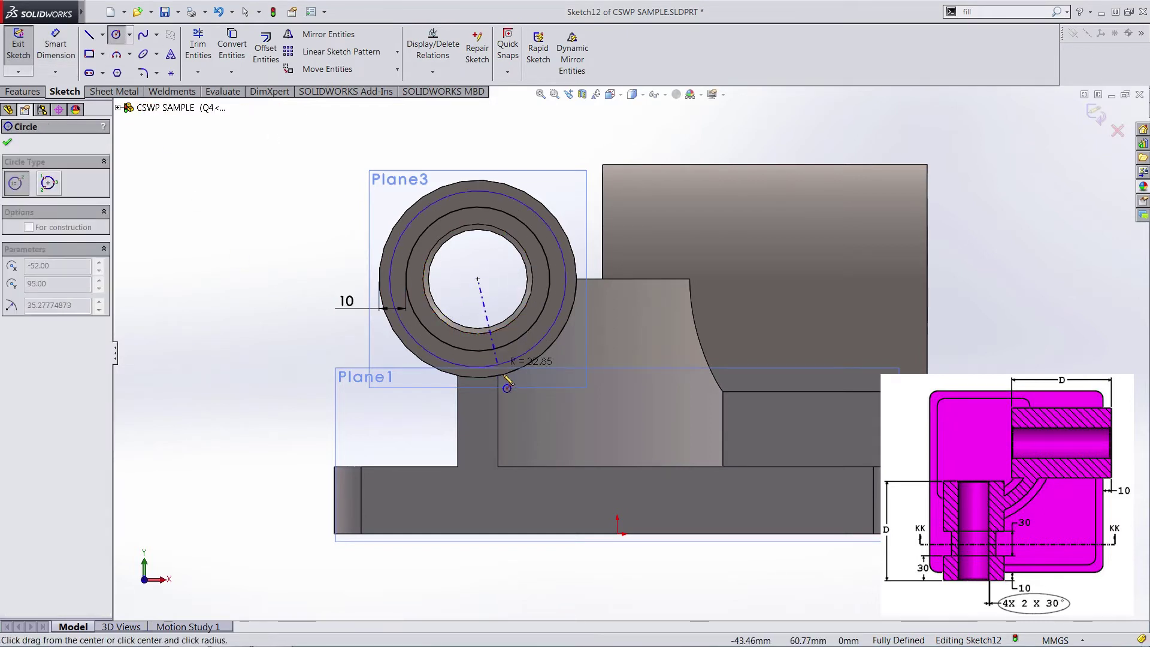
{"action": "left_click", "coordinate": [508, 388]}
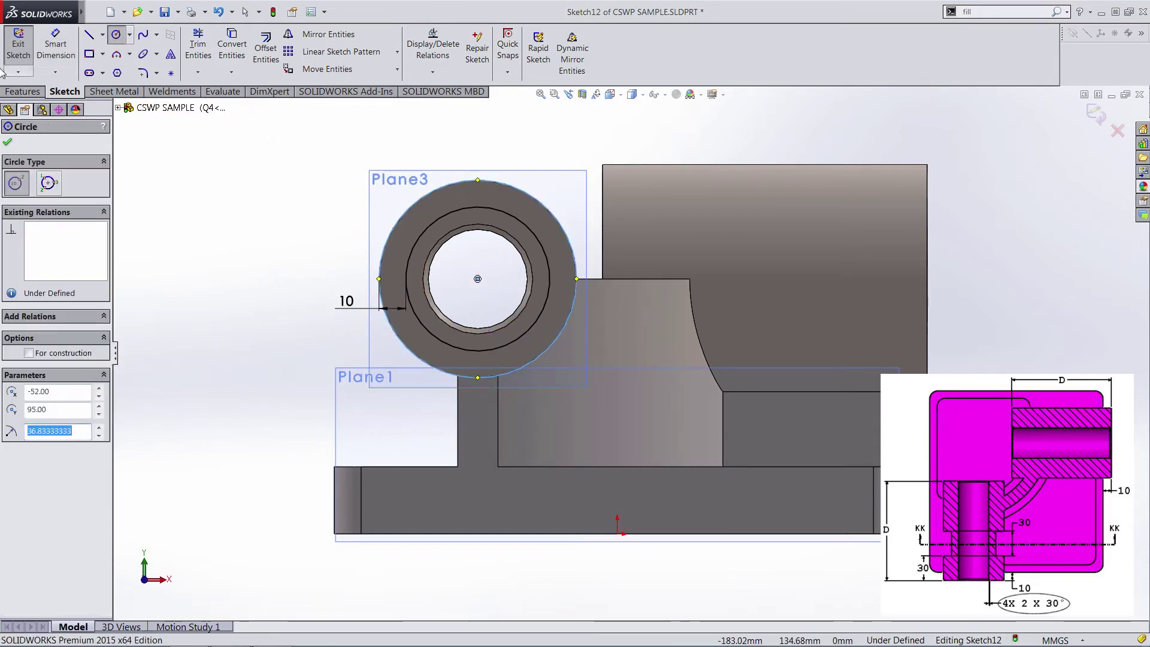
{"action": "left_click", "coordinate": [7, 142]}
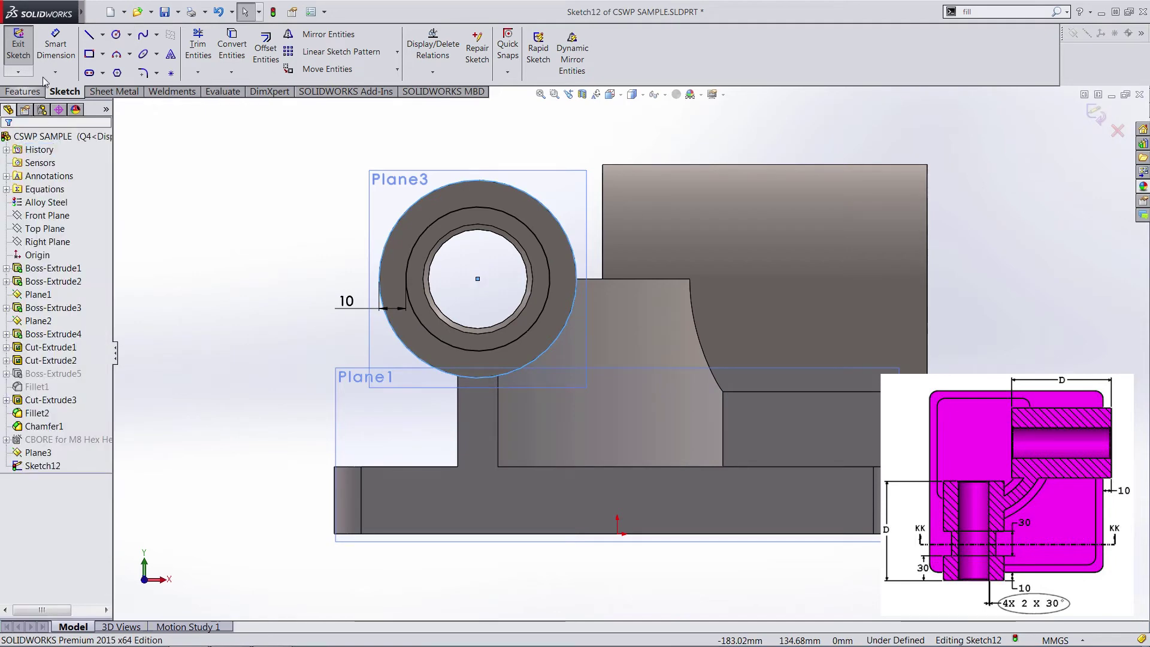
Step: Dimension the outer circle's diameter and link it to the global variable "x"
{"action": "left_click", "coordinate": [56, 43]}
{"action": "left_click", "coordinate": [386, 240]}
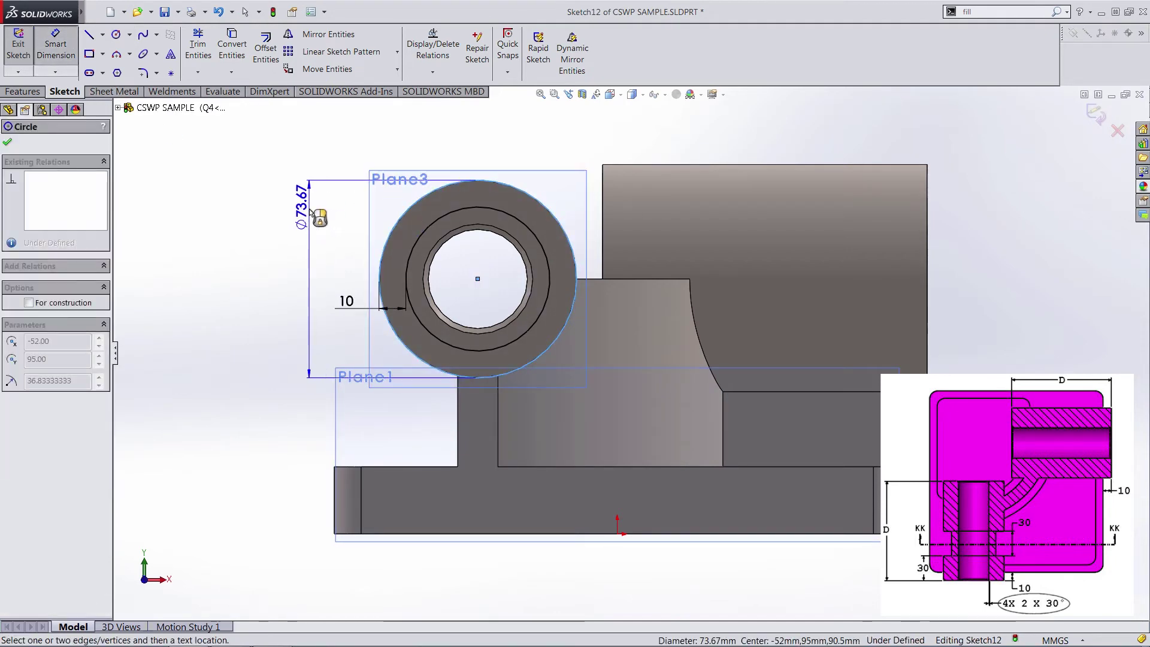
{"action": "left_click", "coordinate": [312, 212]}
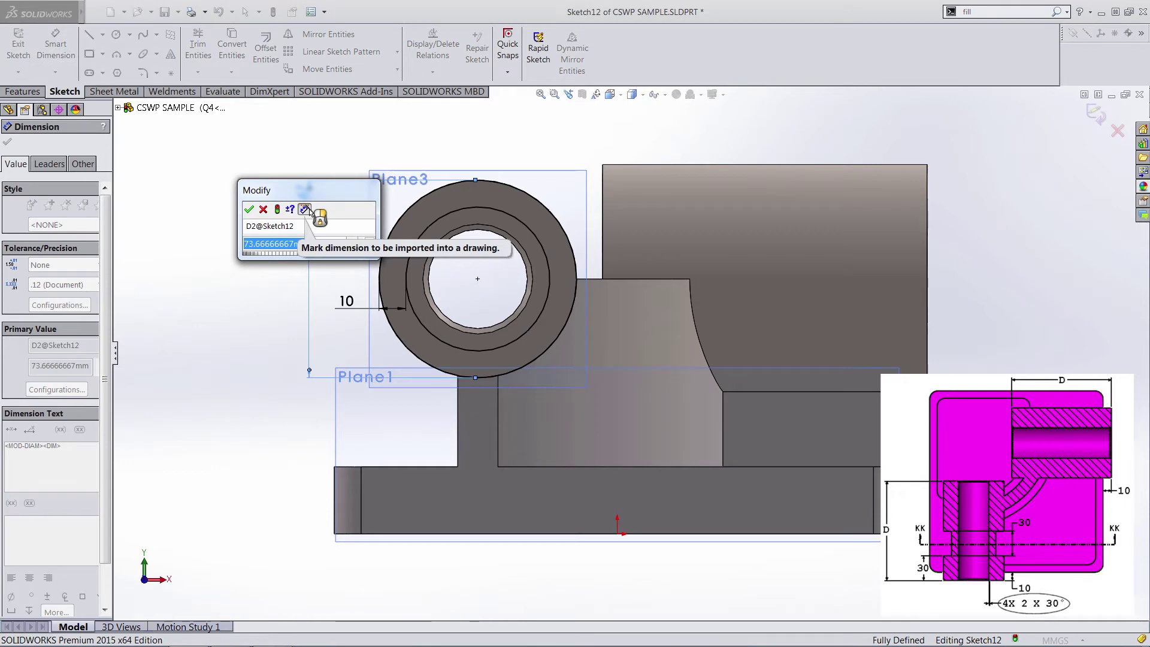
{"action": "type", "text": "=\"x\""}
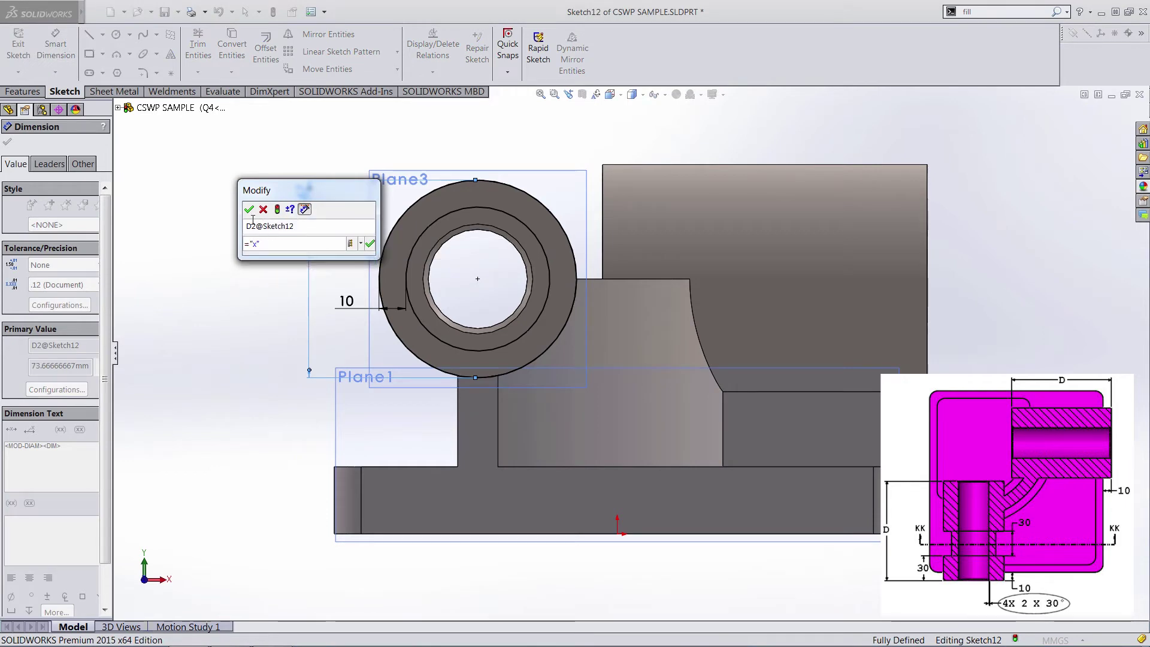
{"action": "key", "text": "Return"}
Step: Cut-extrude the ring profile blind to a depth of 30 mm to form the groove around the cylinder
{"action": "middle_click_drag", "start_coordinate": [254, 227], "coordinate": [198, 197]}
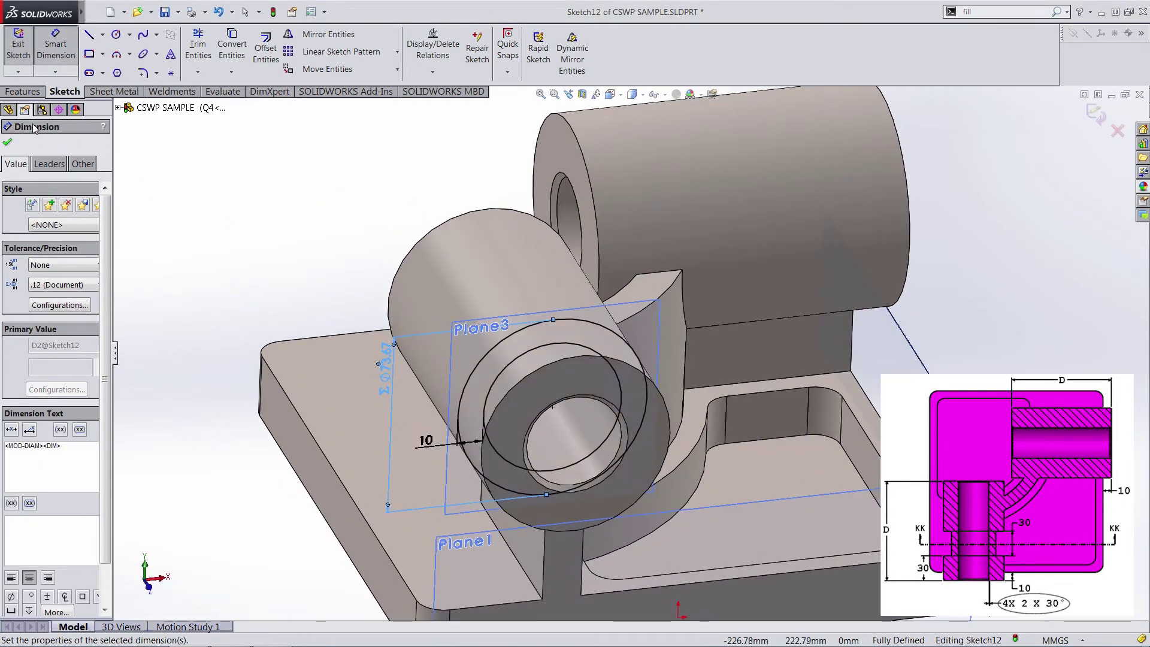
{"action": "left_click", "coordinate": [22, 91]}
{"action": "left_click", "coordinate": [210, 48]}
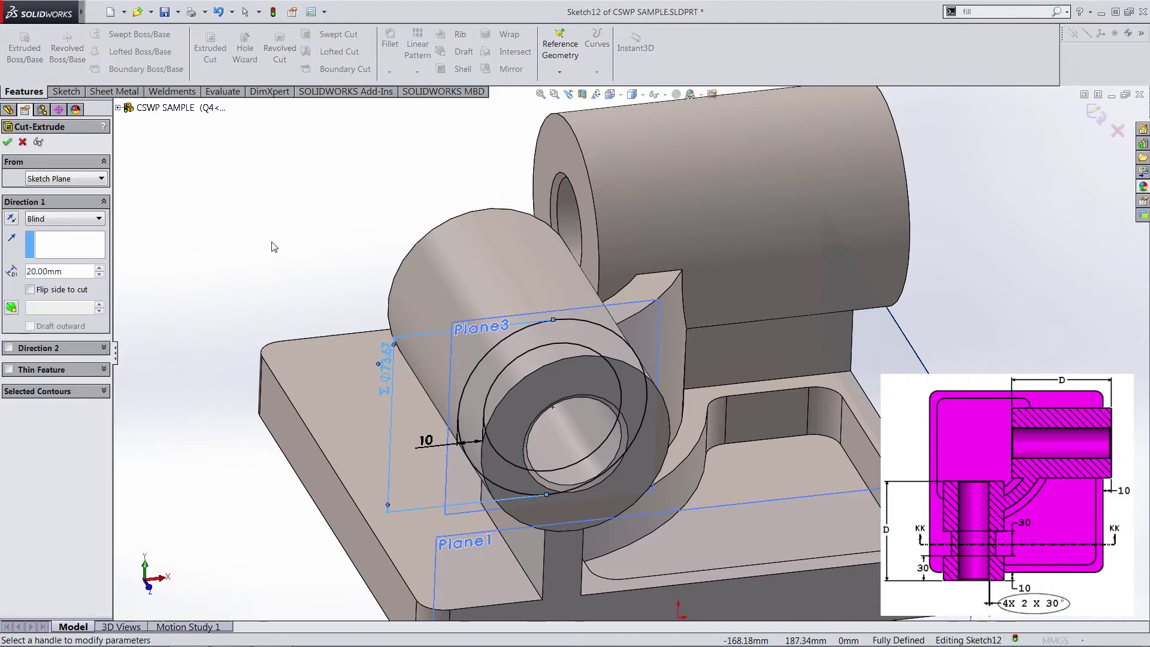
{"action": "type", "text": "30"}
{"action": "key", "text": "Return"}
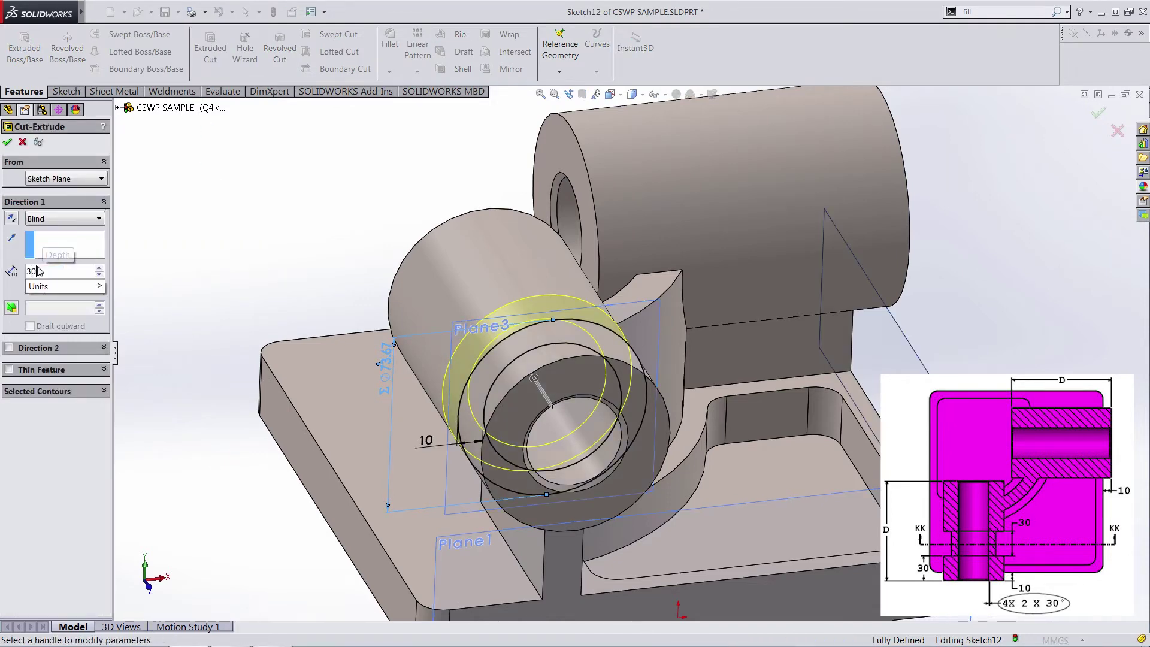
{"action": "left_click", "coordinate": [8, 142]}
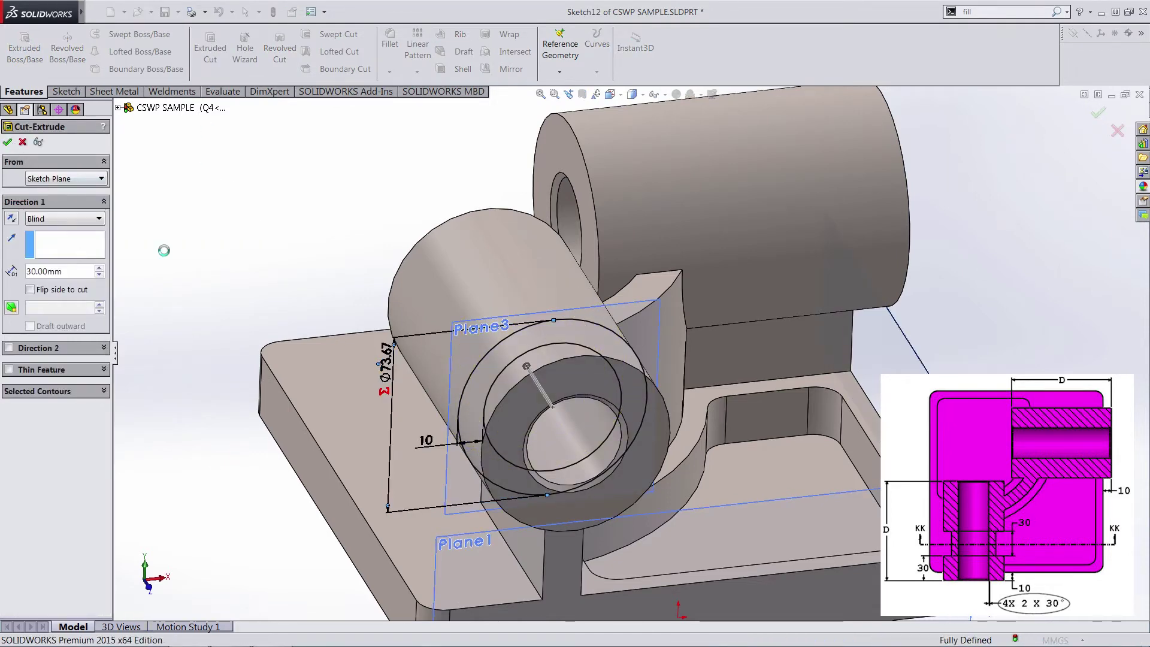
{"action": "middle_click_drag", "start_coordinate": [284, 325], "coordinate": [593, 287]}
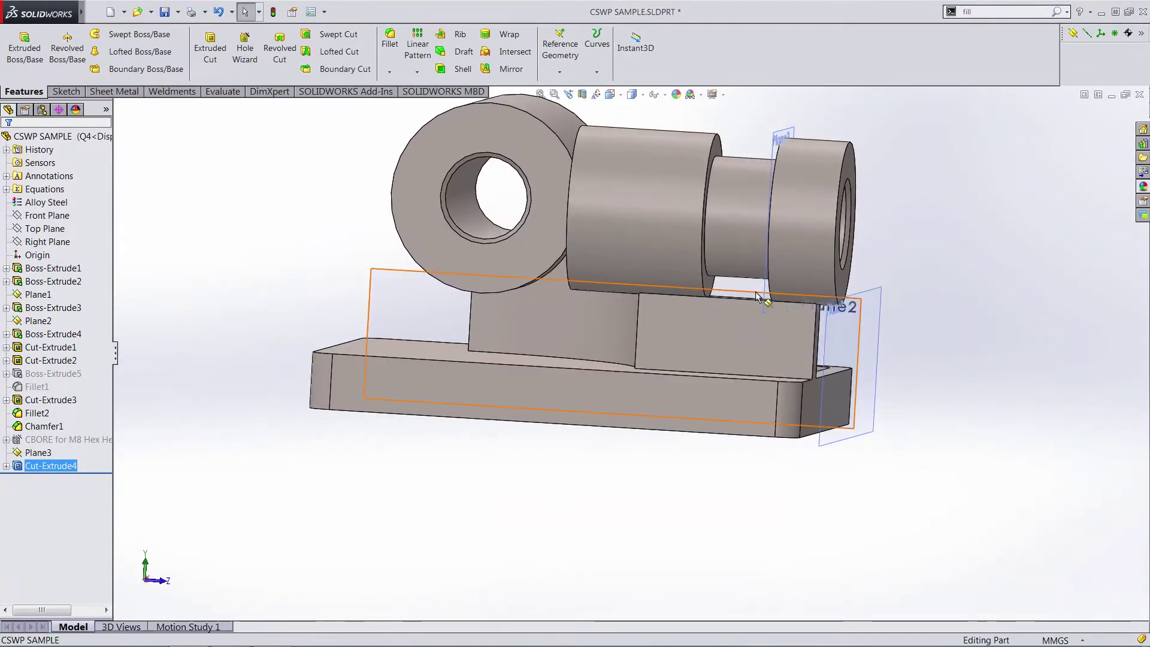
{"action": "middle_click_drag", "start_coordinate": [742, 286], "coordinate": [836, 318]}
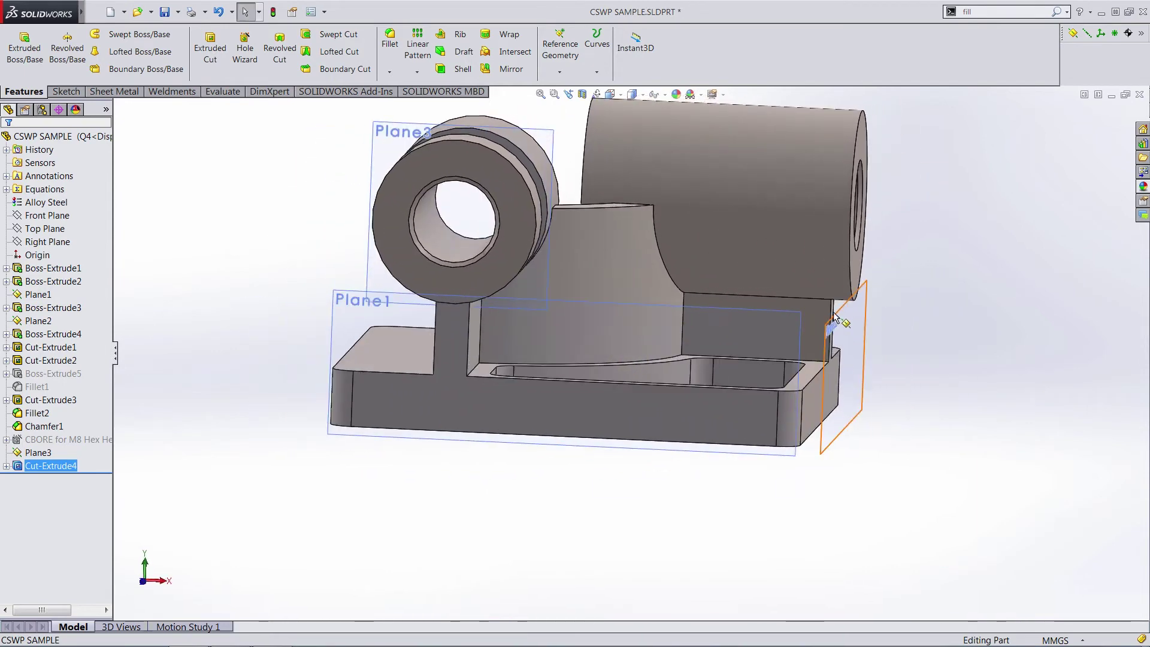
Step: Start a sketch on the front face shared by the base and rib, facing it with the model in wireframe display
{"action": "right_click", "coordinate": [447, 328]}
{"action": "left_click", "coordinate": [469, 234]}
{"action": "key", "text": "space"}
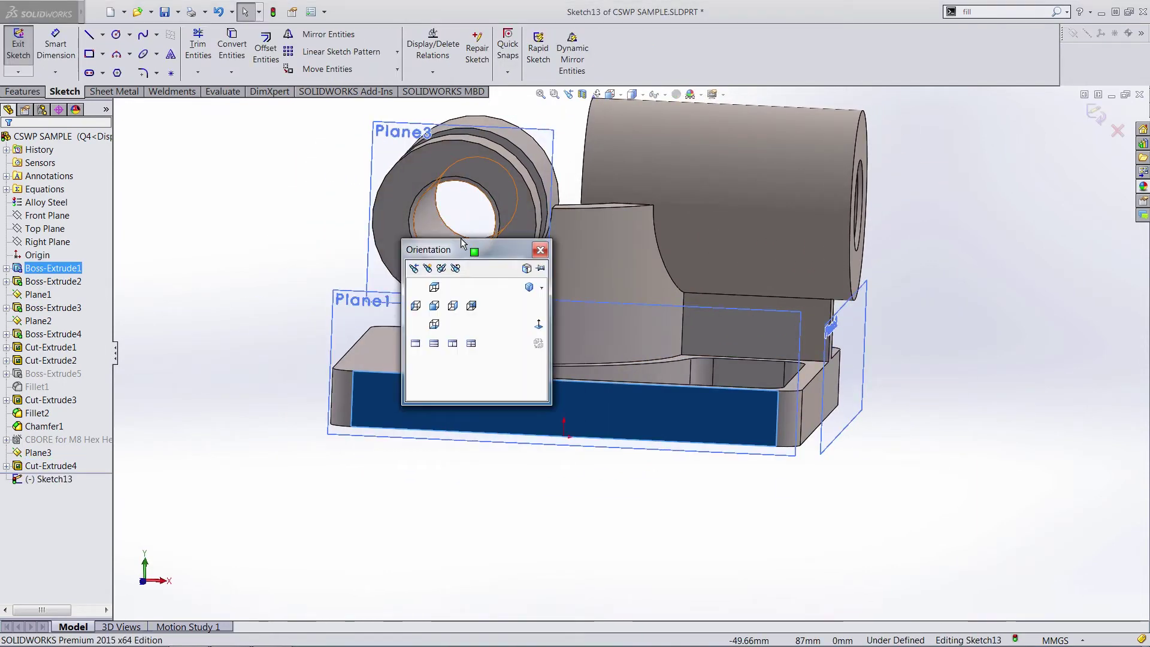
{"action": "left_click", "coordinate": [539, 325]}
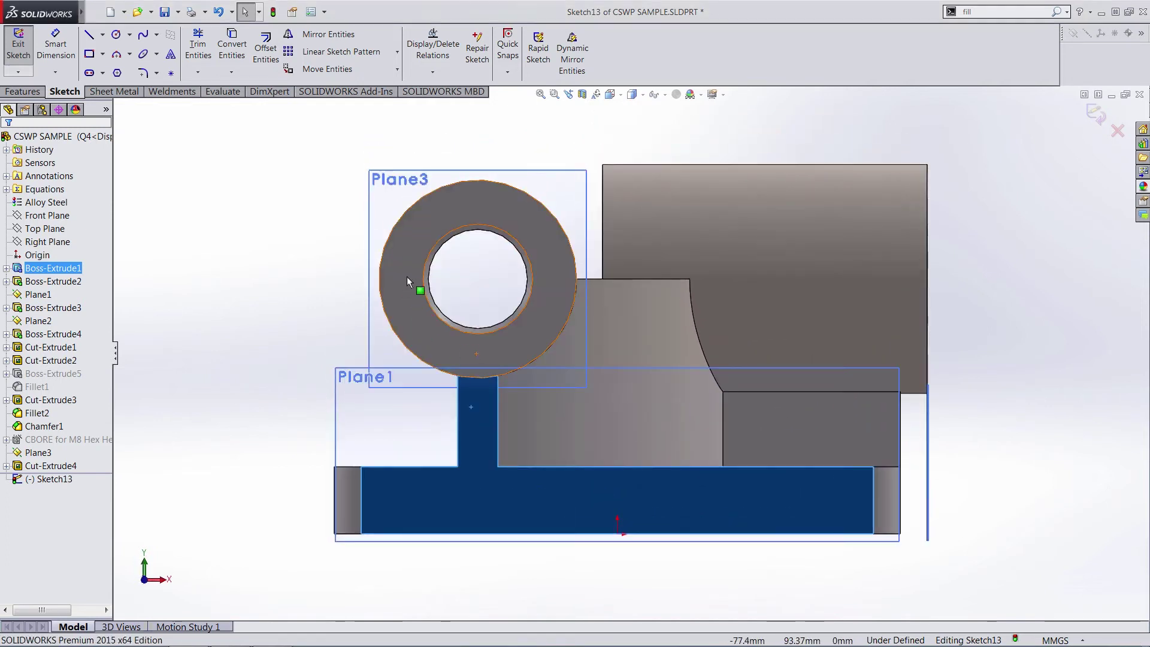
{"action": "key", "text": "l"}
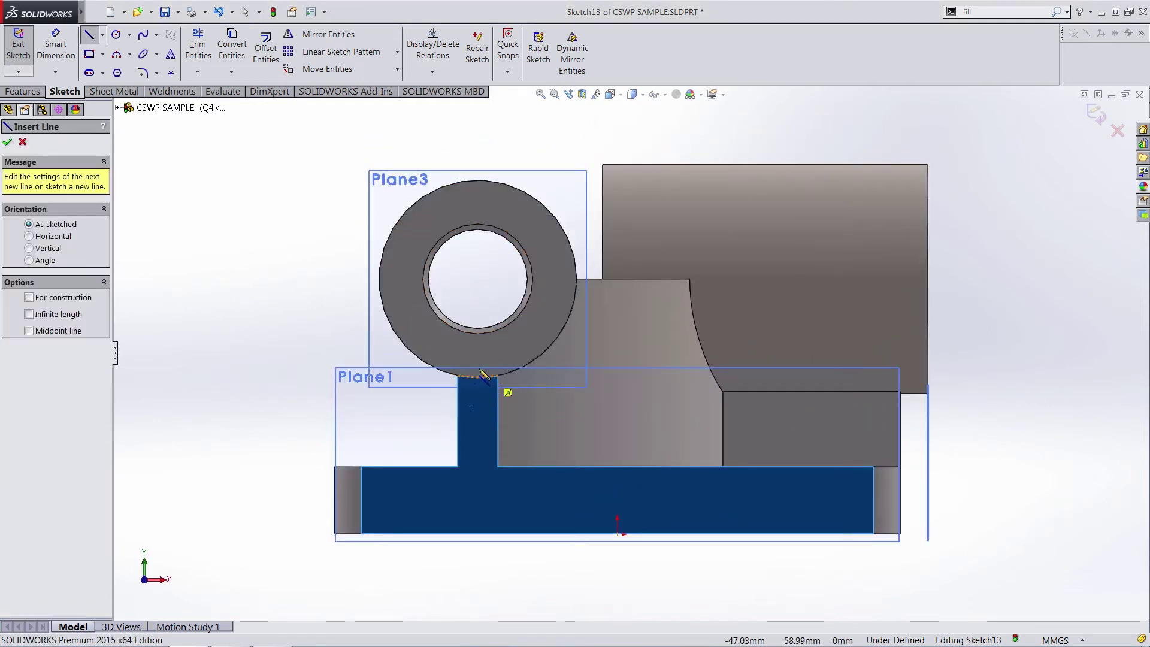
{"action": "left_click", "coordinate": [633, 94]}
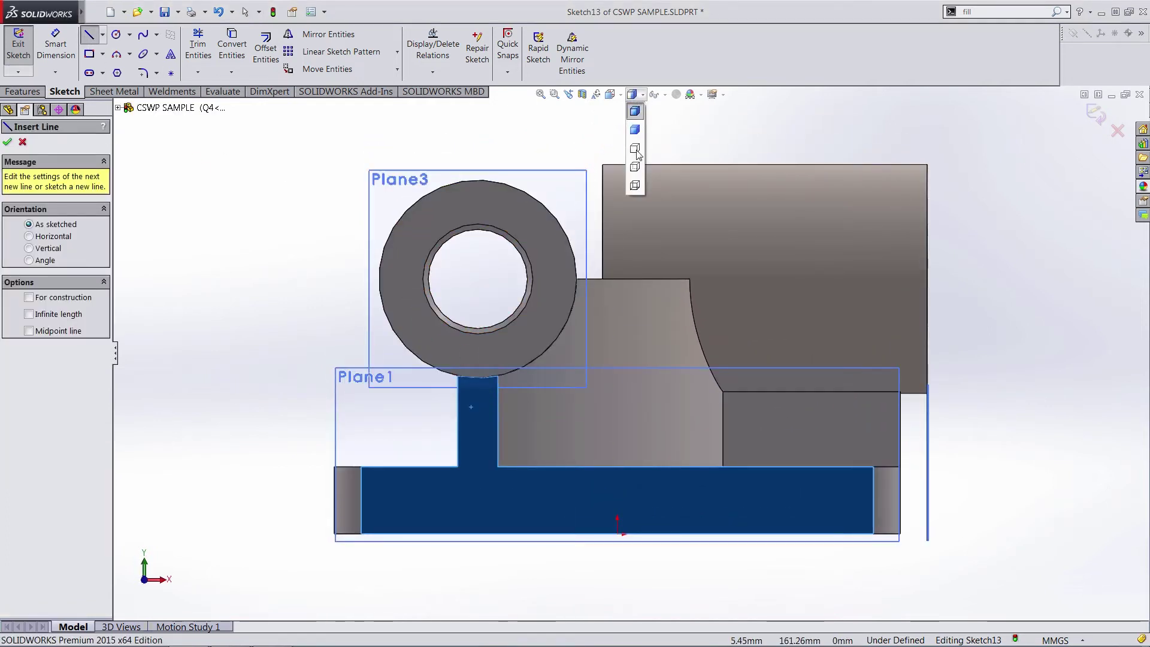
{"action": "left_click", "coordinate": [634, 183]}
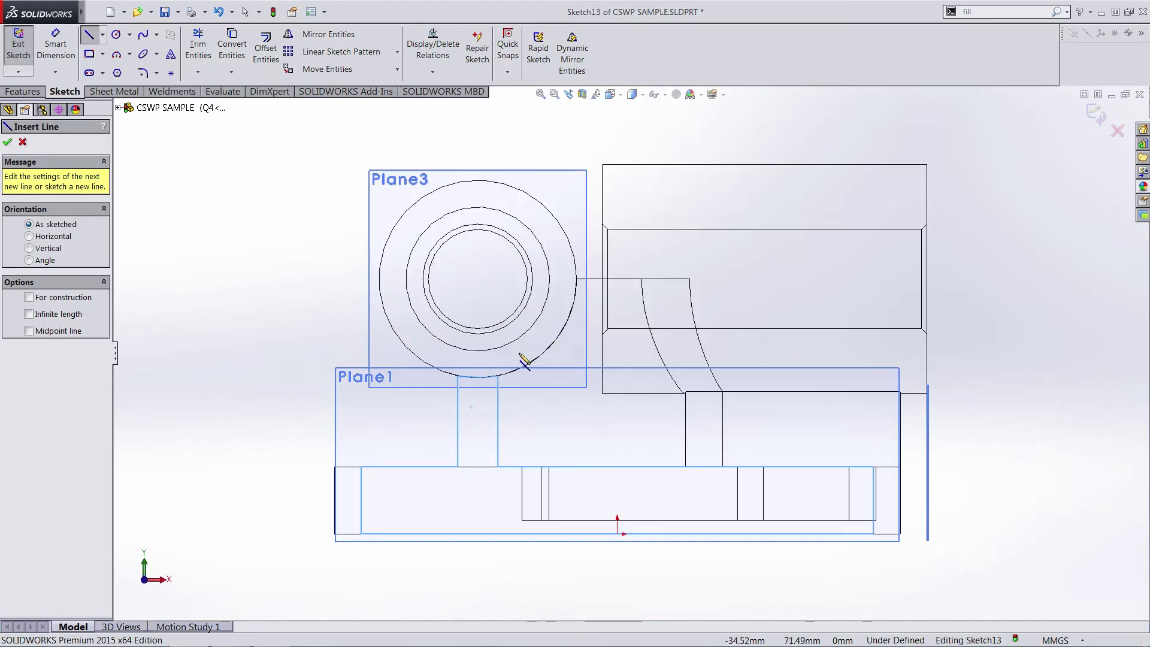
Step: Sketch a horizontal line across the rib below the grooved cylinder, with vertical lines about 19.85 mm long from both ends up to the groove circle
{"action": "left_click", "coordinate": [458, 401]}
{"action": "left_click", "coordinate": [498, 401]}
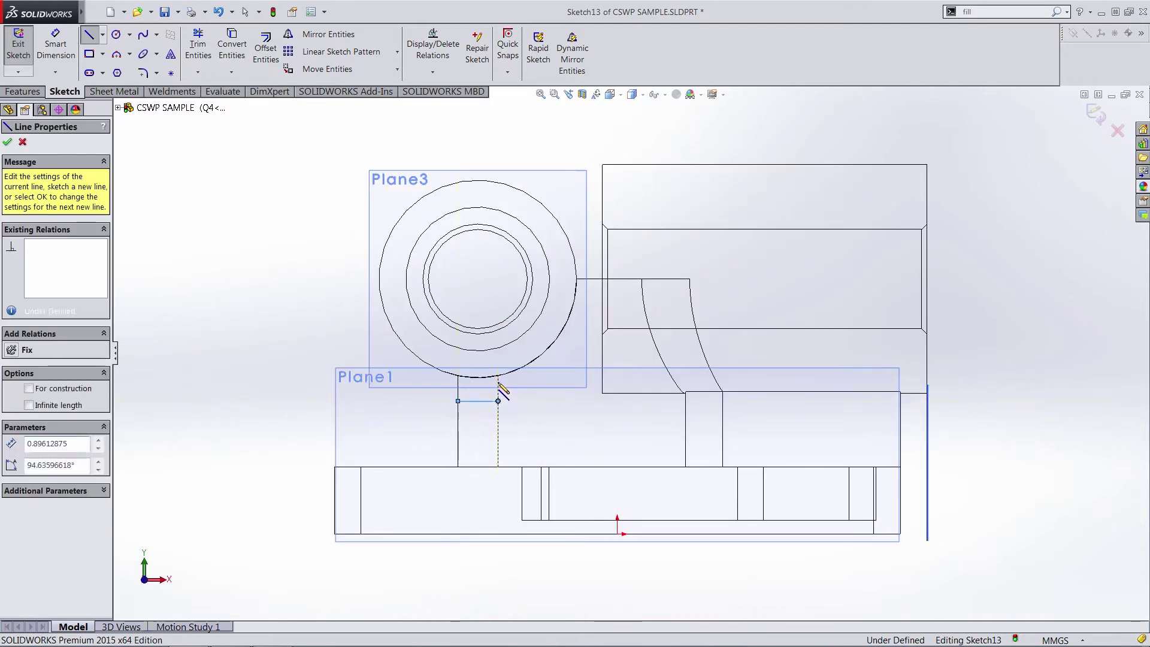
{"action": "left_click", "coordinate": [498, 349]}
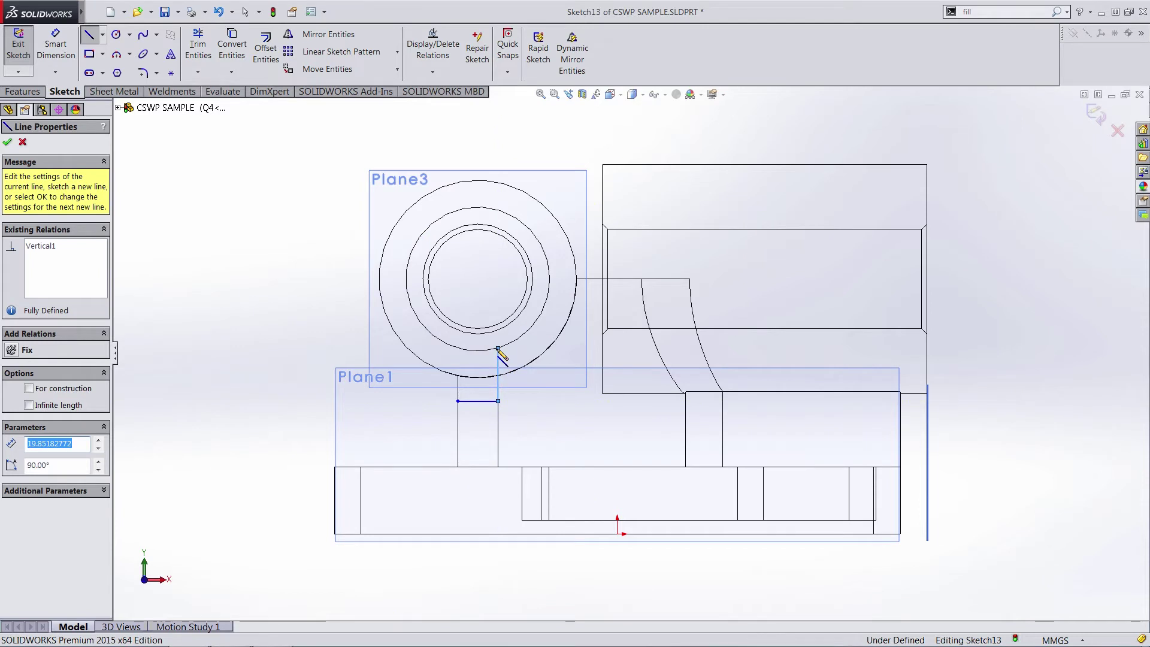
{"action": "key", "text": "a"}
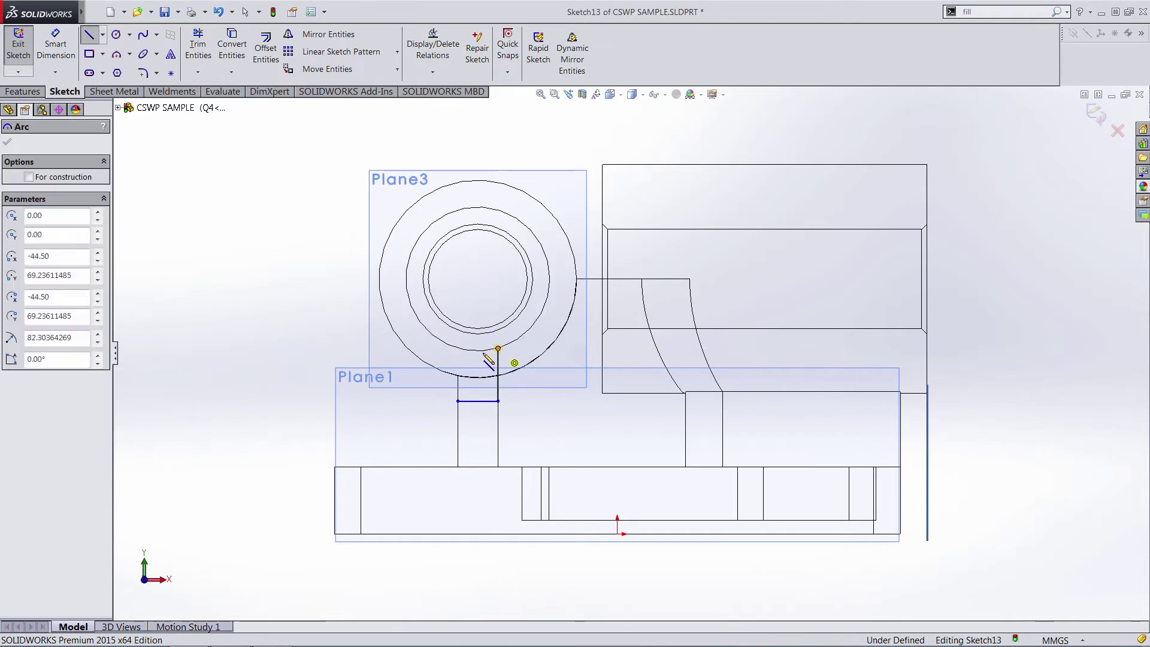
{"action": "left_click", "coordinate": [458, 375]}
{"action": "left_click", "coordinate": [458, 400]}
{"action": "left_click", "coordinate": [459, 402]}
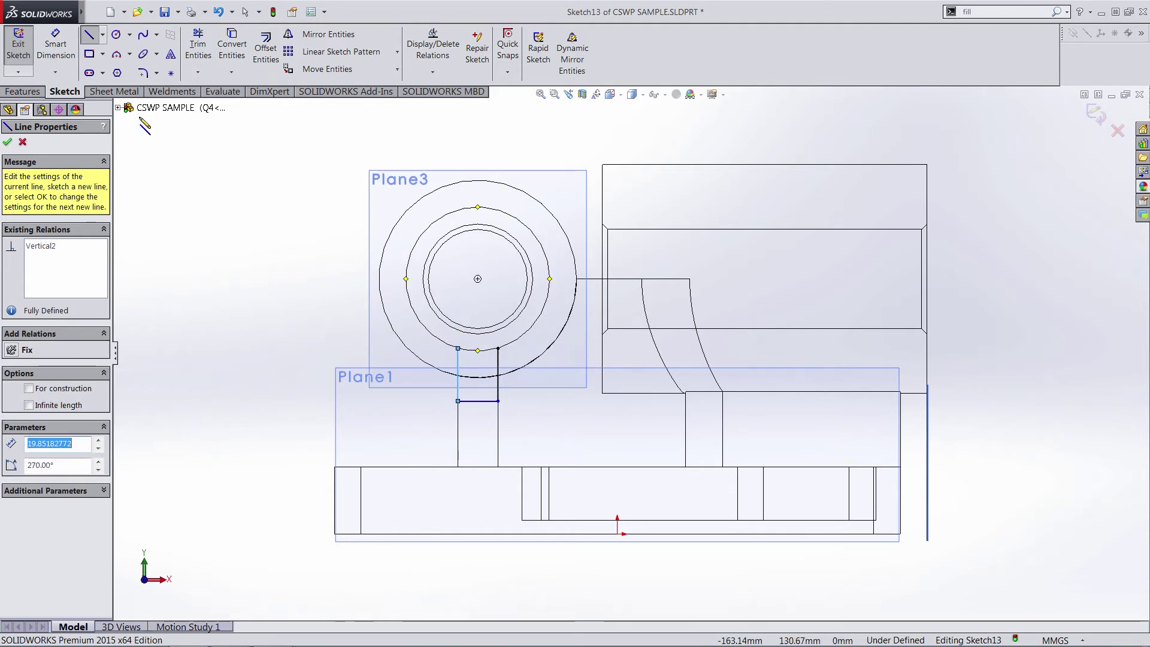
Step: Close the profile with a three-point arc of about 26.83 mm radius along the groove's inner circle
{"action": "left_click", "coordinate": [117, 55]}
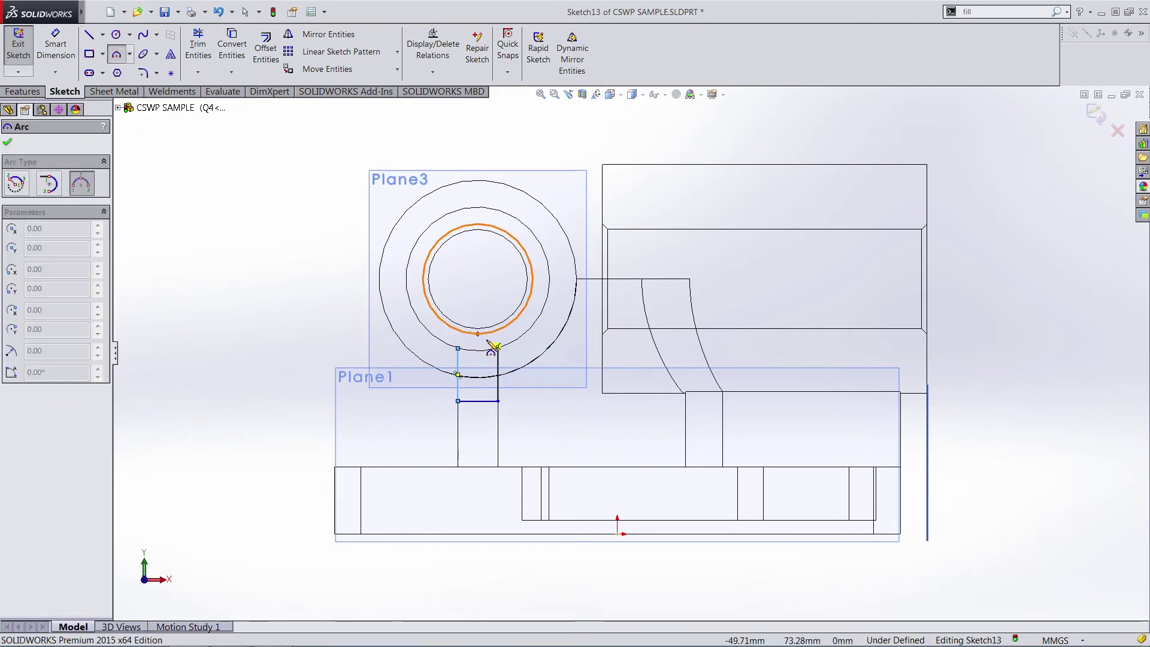
{"action": "left_click", "coordinate": [457, 375]}
{"action": "left_click", "coordinate": [478, 350]}
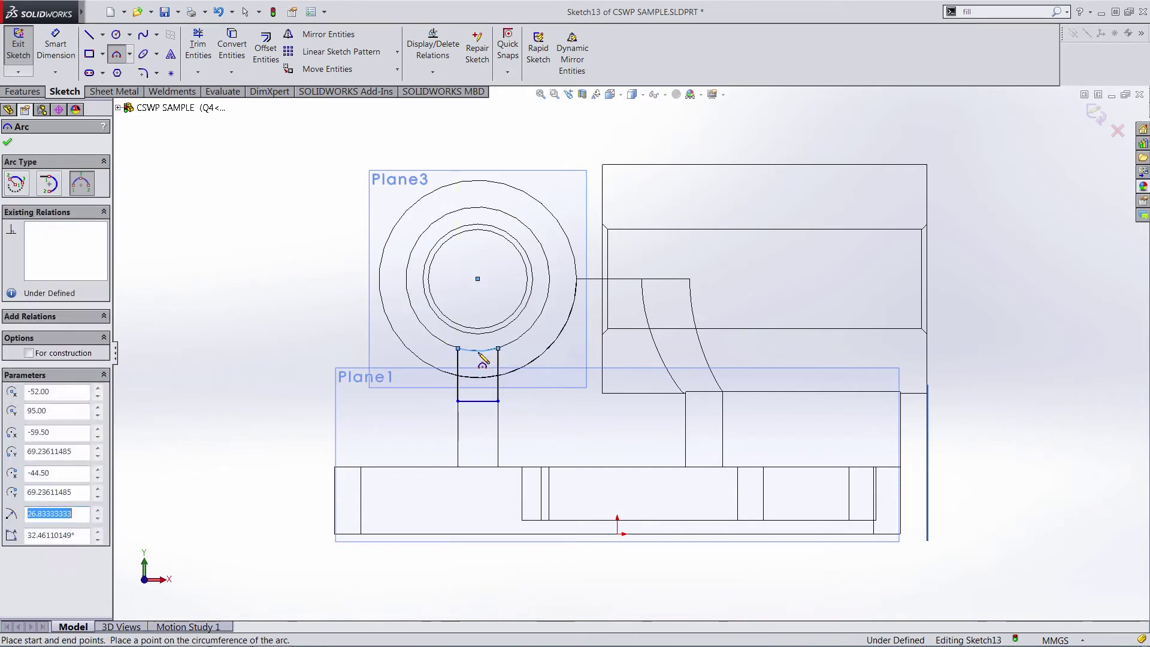
{"action": "key", "text": "Escape"}
Step: Boss-extrude the closed profile inward with the Up To Surface end condition, ending on the curved web, to fill the gap beneath the groove
{"action": "left_click", "coordinate": [19, 92]}
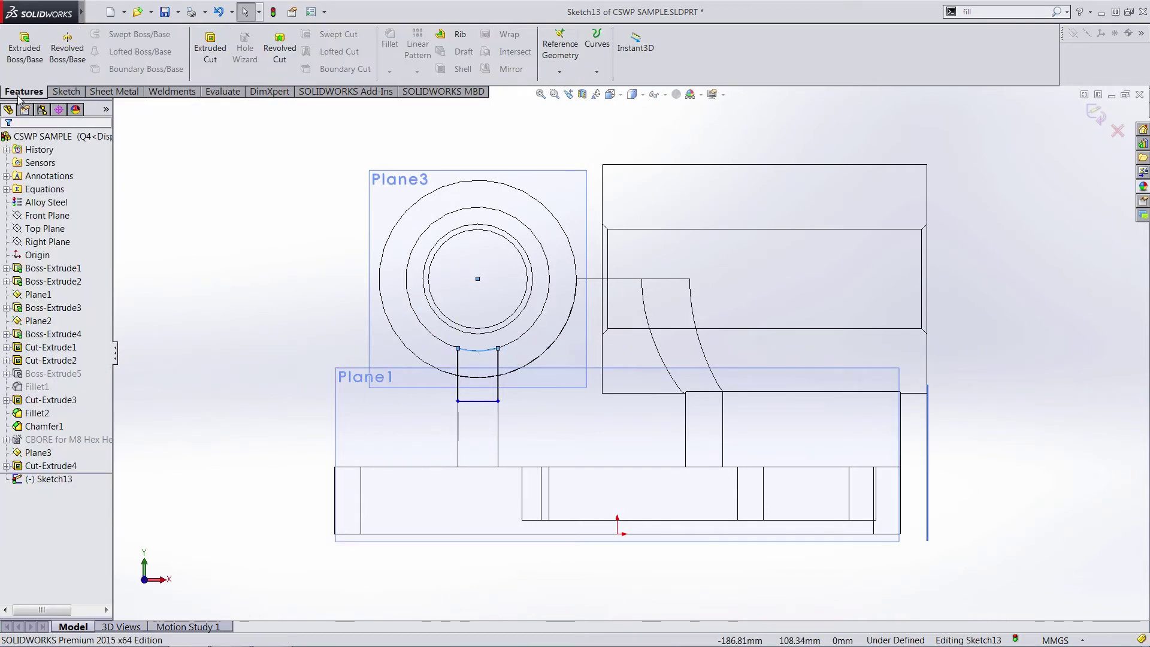
{"action": "left_click", "coordinate": [24, 48]}
{"action": "middle_click_drag", "start_coordinate": [358, 341], "coordinate": [341, 326]}
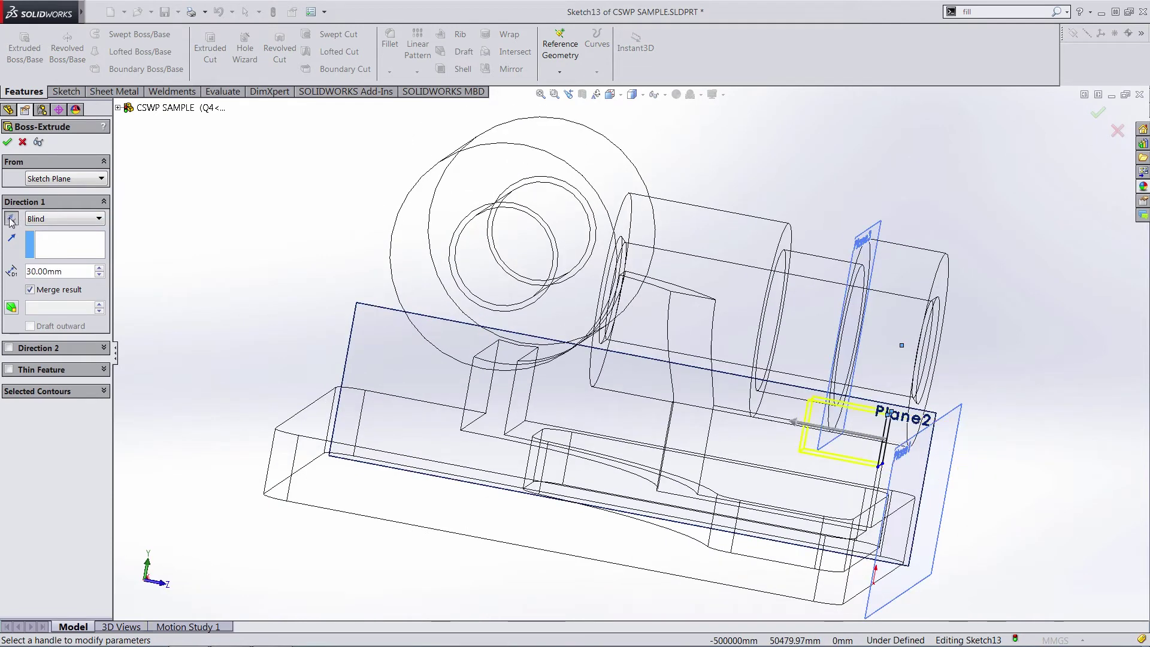
{"action": "left_click", "coordinate": [87, 219]}
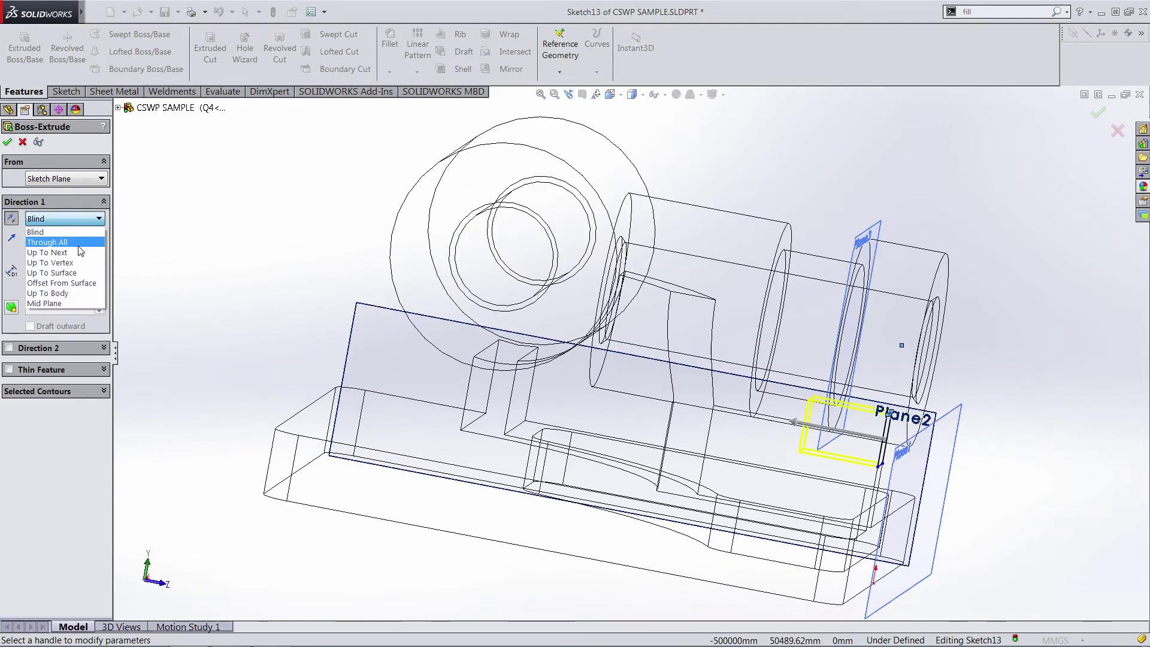
{"action": "left_click", "coordinate": [72, 273]}
{"action": "middle_click_drag", "start_coordinate": [626, 419], "coordinate": [643, 404]}
{"action": "left_click", "coordinate": [639, 403]}
{"action": "middle_click_drag", "start_coordinate": [159, 340], "coordinate": [285, 381]}
{"action": "left_click", "coordinate": [7, 142]}
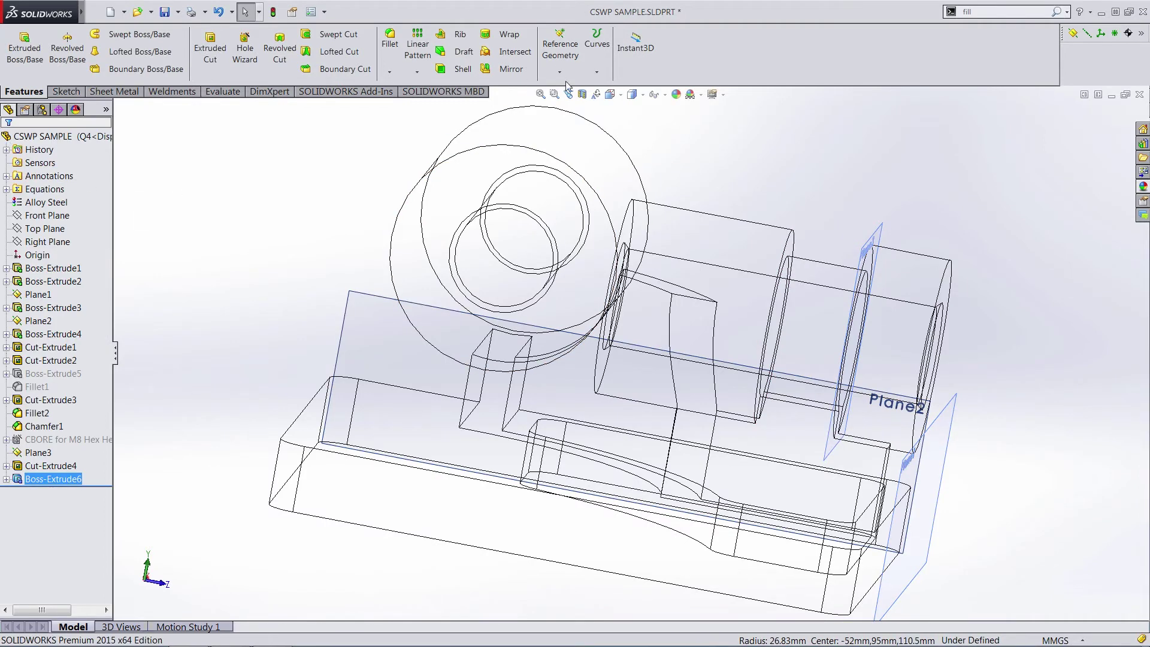
Step: Return the model display from wireframe to shaded with edges
{"action": "left_click", "coordinate": [644, 98]}
{"action": "left_click", "coordinate": [632, 112]}
{"action": "mouse_move", "coordinate": [935, 347]}
{"action": "middle_mouse_down"}
{"action": "mouse_move", "coordinate": [963, 336]}
{"action": "mouse_move", "coordinate": [930, 311]}
{"action": "mouse_move", "coordinate": [898, 321]}
{"action": "middle_mouse_up"}
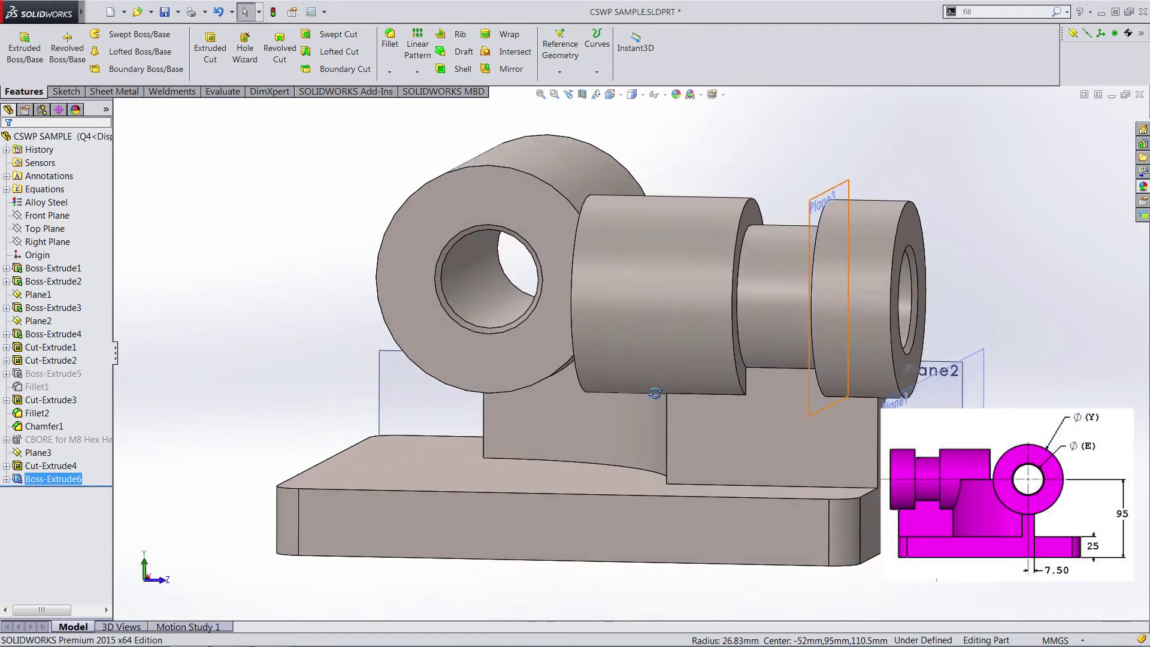
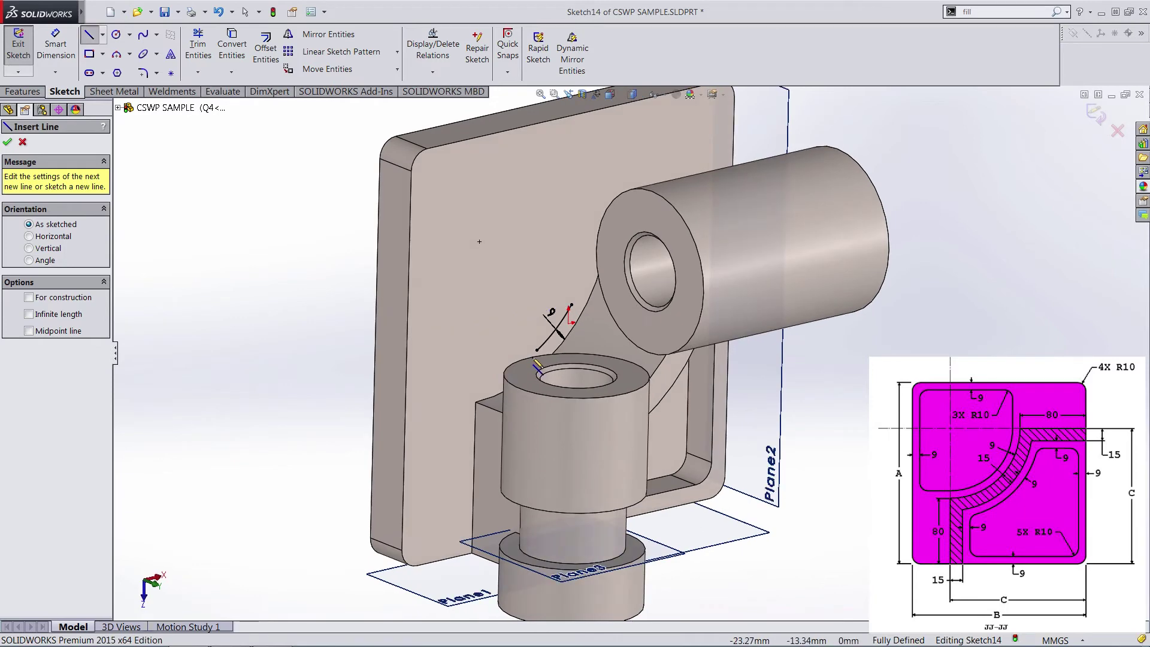
Step: Lengthen both ends of the arc offset 9 mm from the curved web on the base plate's top face
{"action": "key", "text": "Escape"}
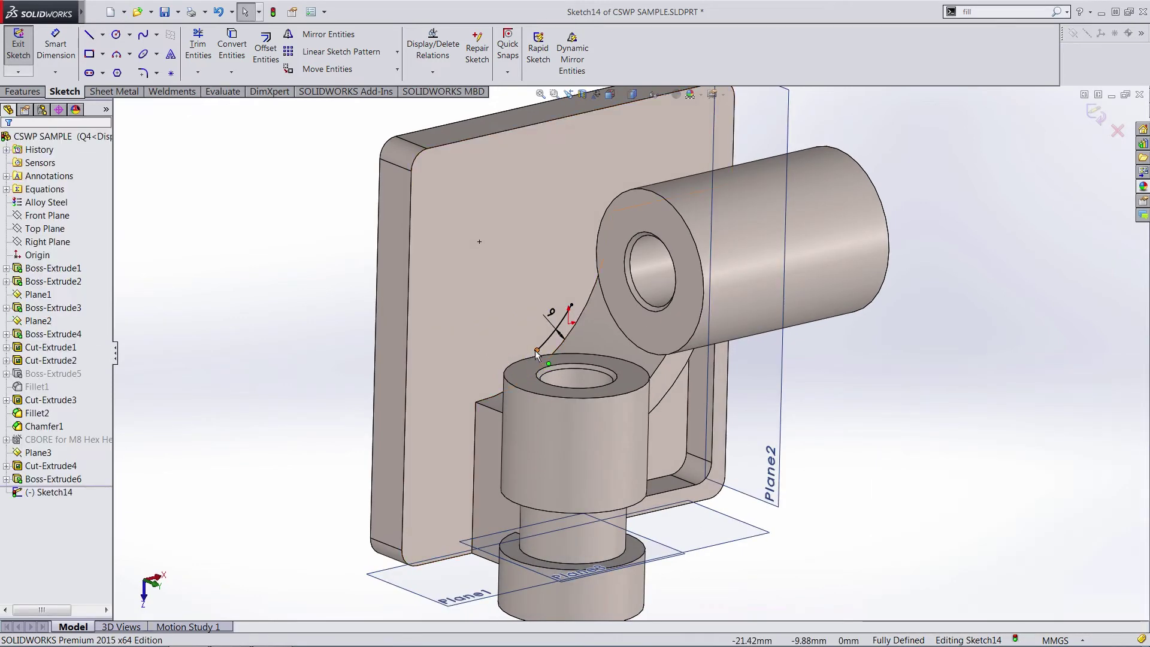
{"action": "left_click_drag", "start_coordinate": [535, 350], "coordinate": [515, 364]}
{"action": "left_click", "coordinate": [571, 305]}
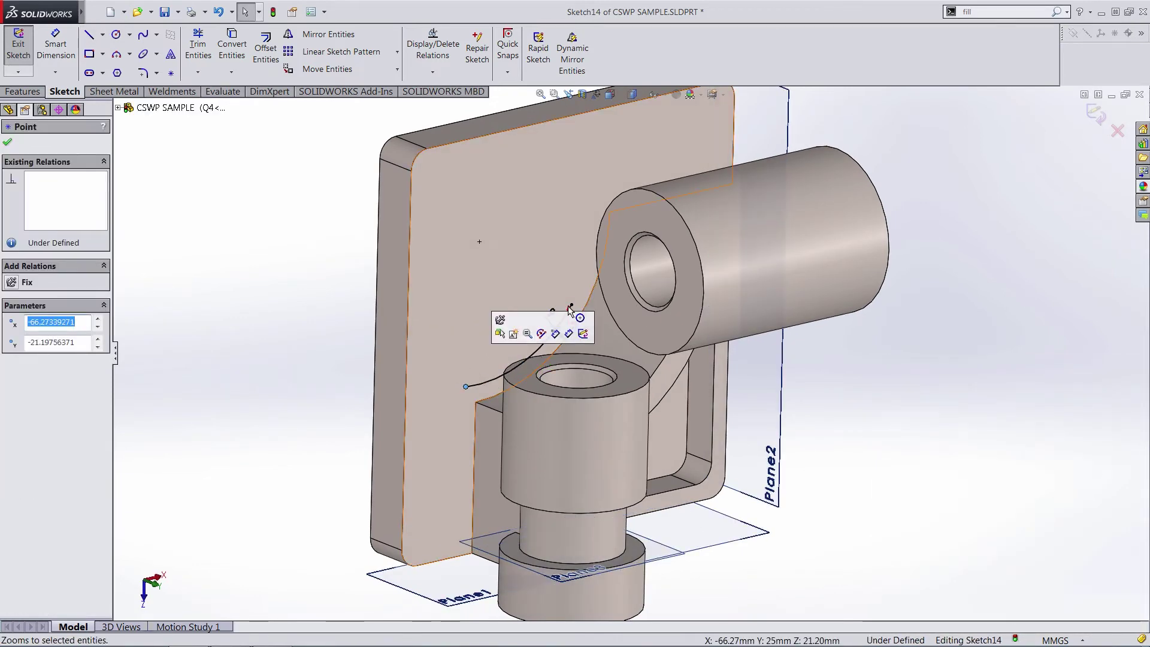
{"action": "left_click_drag", "start_coordinate": [571, 306], "coordinate": [569, 189]}
{"action": "middle_click_drag", "start_coordinate": [441, 242], "coordinate": [397, 203]}
{"action": "scroll", "coordinate": [397, 203], "scroll_direction": "down", "scroll_amount": 3}
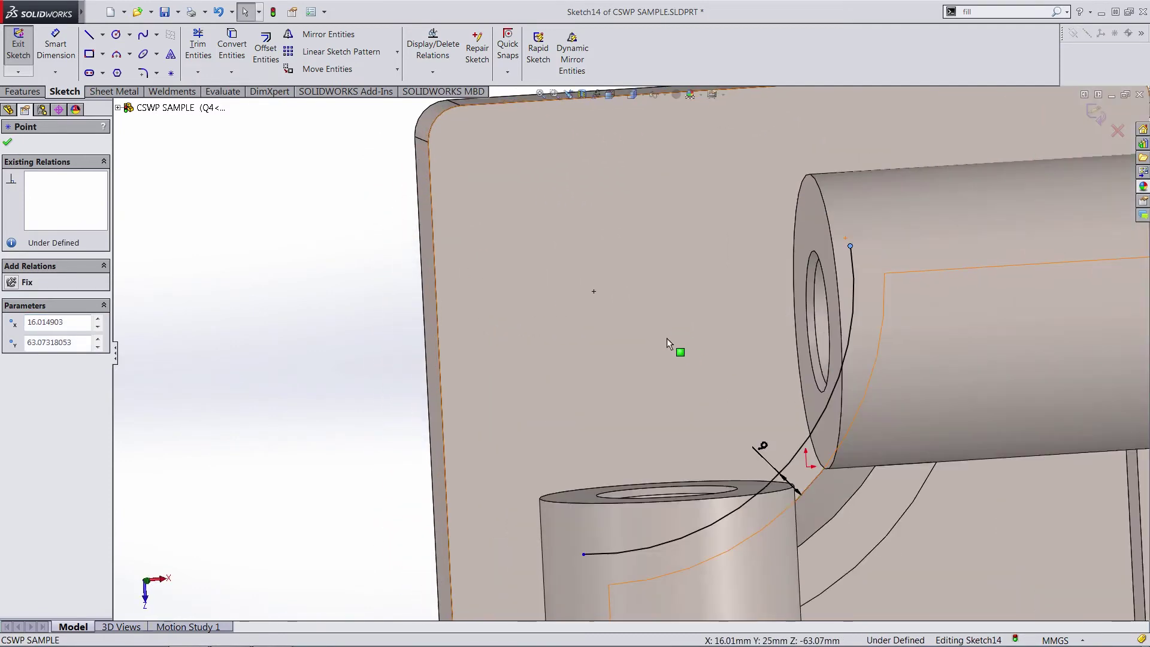
Step: Sketch a line parallel to the plate's left edge and shorten the arc's lower end to about X -55.43, Y -21.39
{"action": "left_click", "coordinate": [90, 34]}
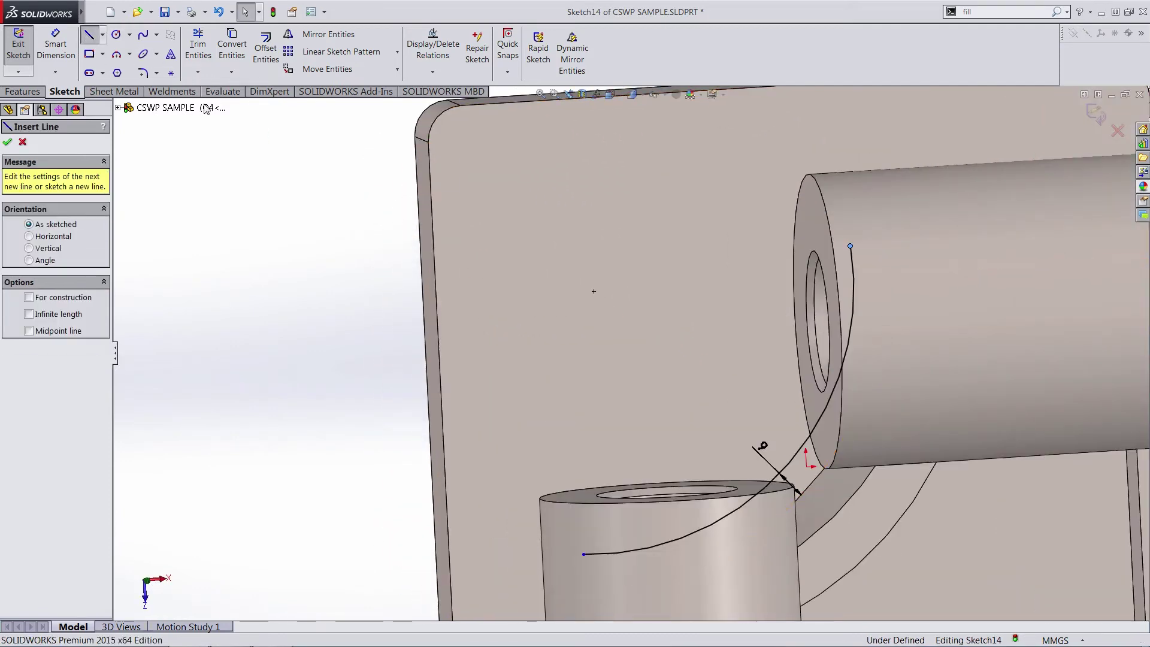
{"action": "left_click", "coordinate": [463, 149]}
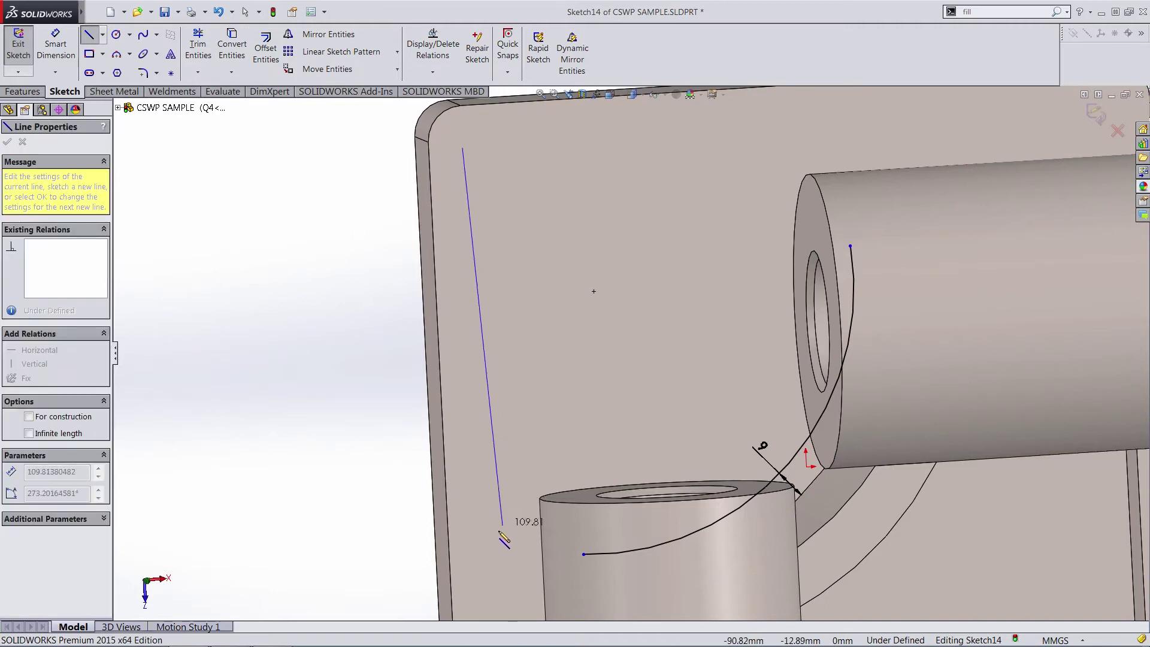
{"action": "left_click", "coordinate": [485, 586]}
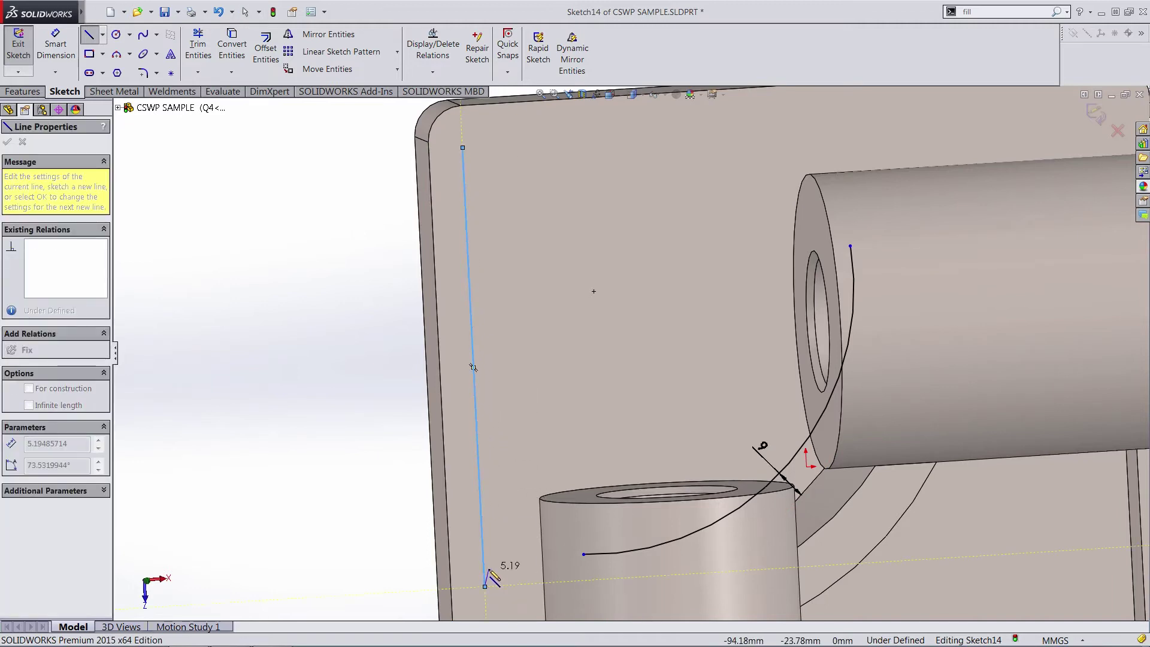
{"action": "key", "text": "Escape"}
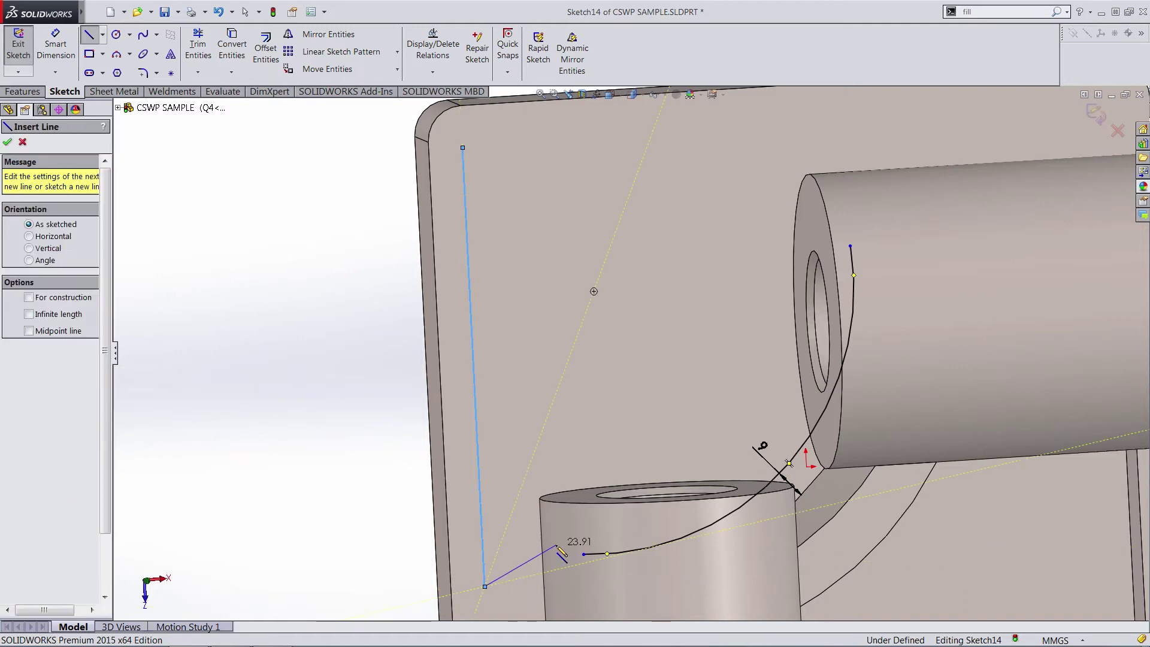
{"action": "left_click", "coordinate": [621, 553]}
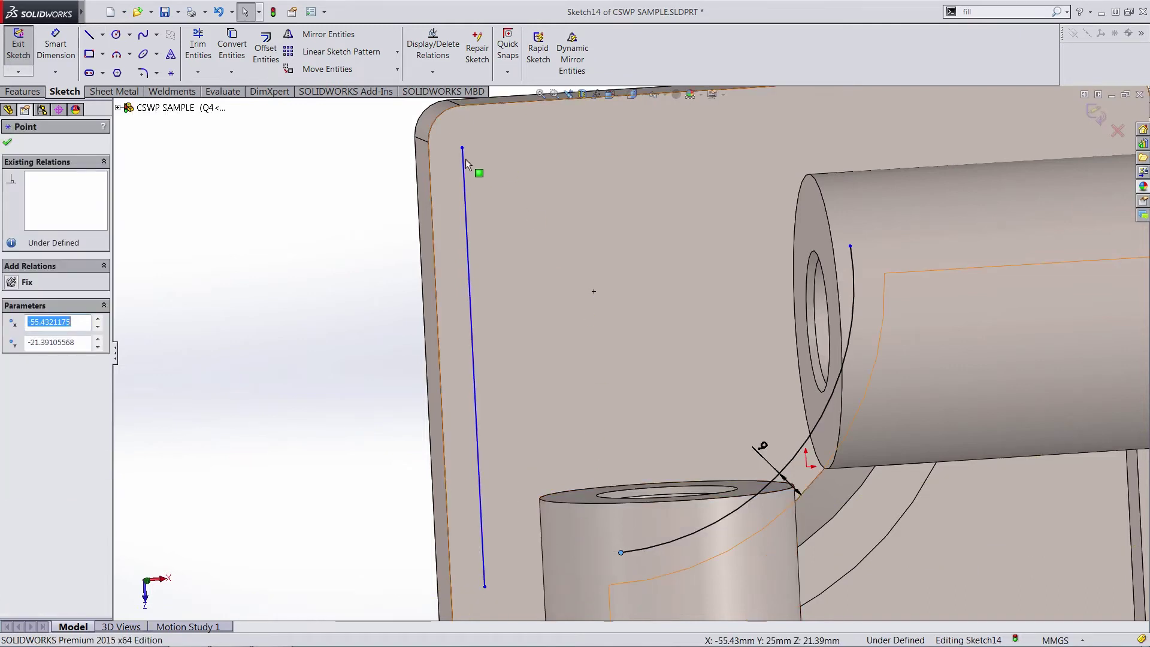
Step: Sketch a line from that line's upper end parallel to the plate's upper edge, and shorten the arc's upper end to X 16.5, Y 54.5
{"action": "left_click", "coordinate": [97, 40]}
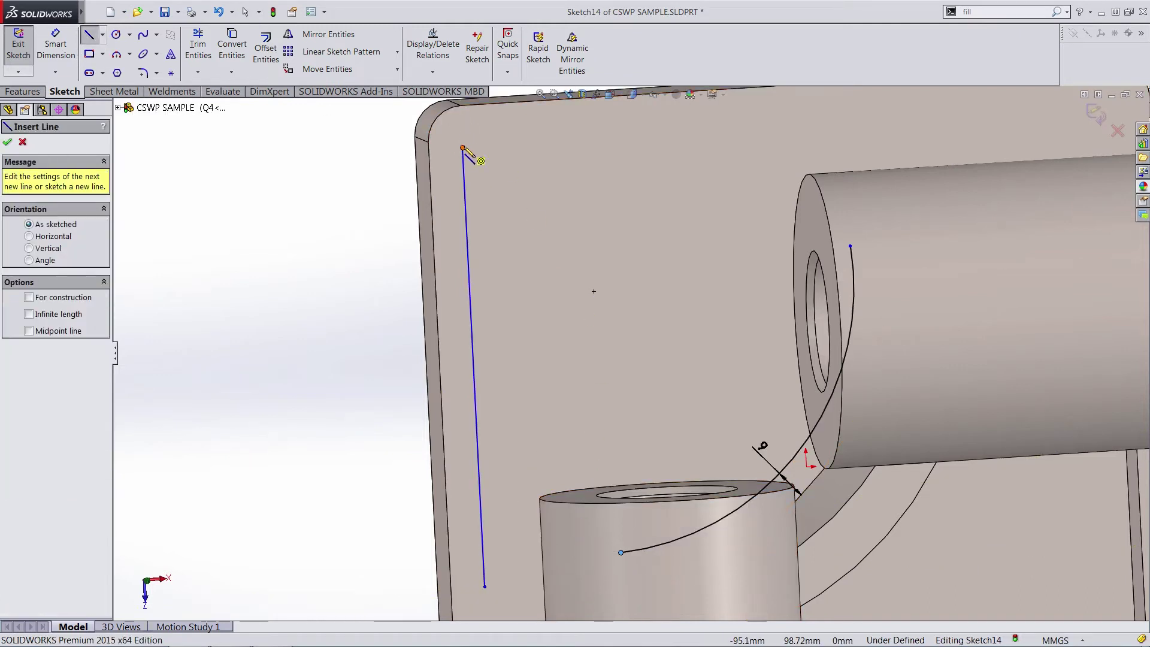
{"action": "left_click", "coordinate": [463, 148]}
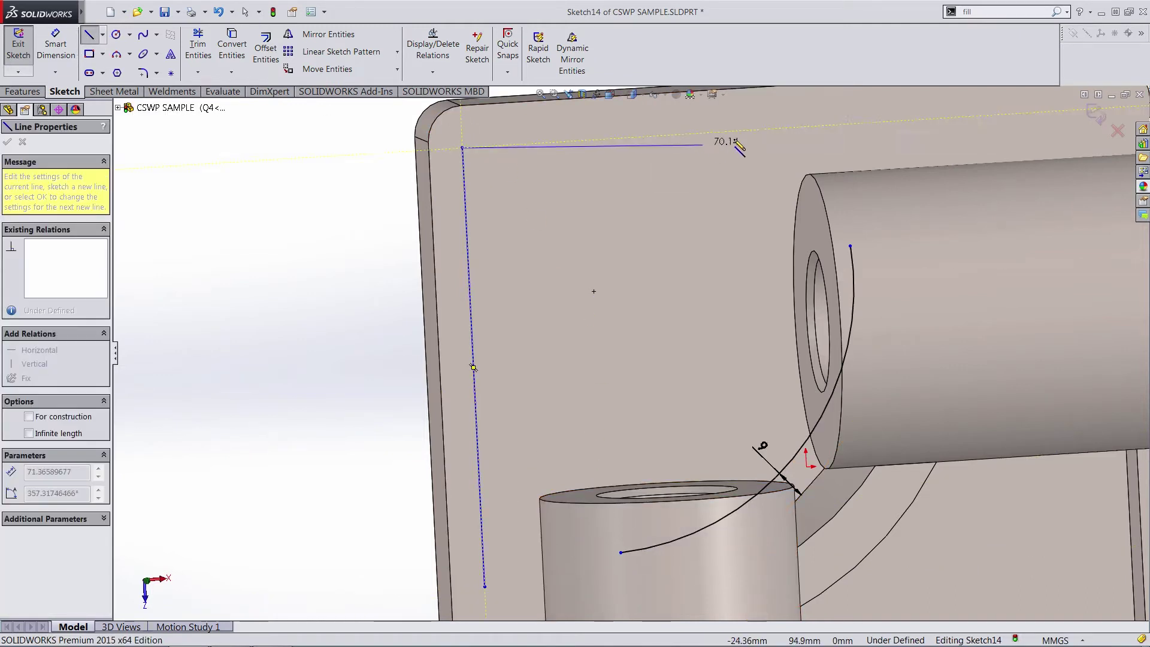
{"action": "left_click", "coordinate": [876, 123]}
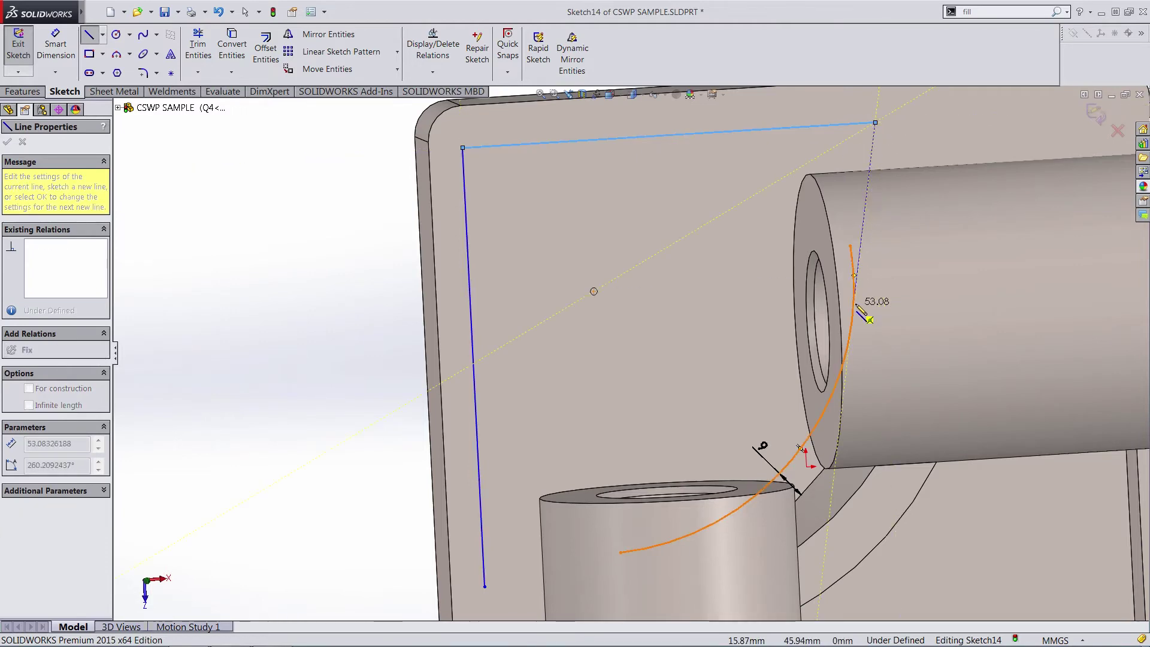
{"action": "key", "text": "Escape"}
{"action": "key", "text": "Escape"}
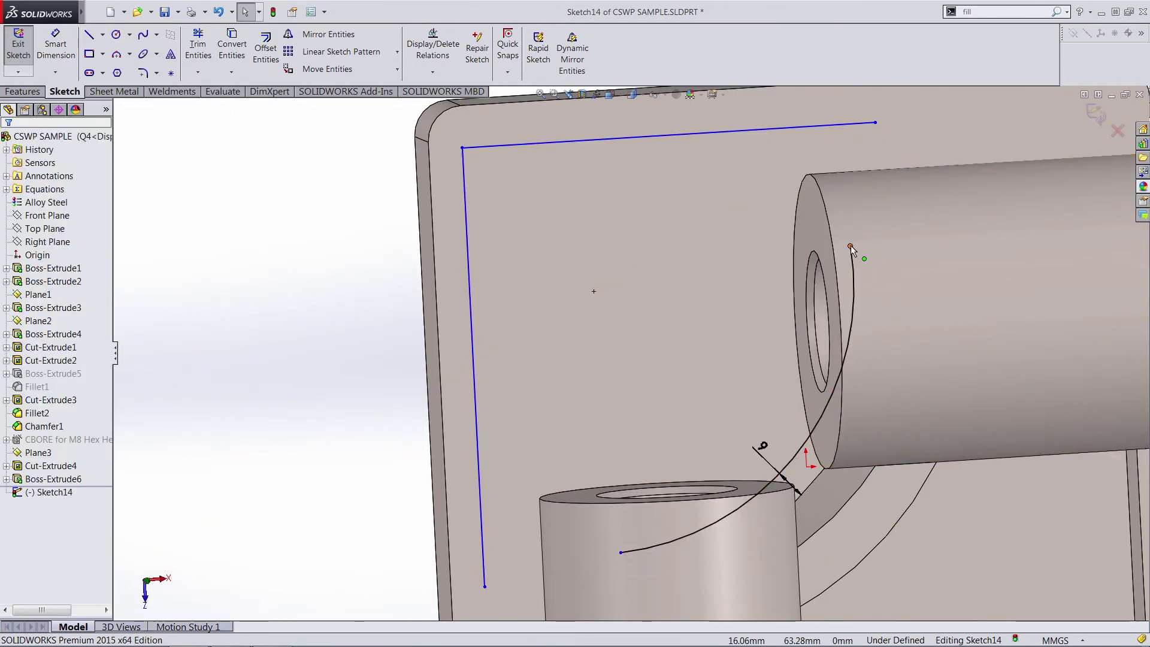
{"action": "left_click", "coordinate": [851, 245]}
Step: Facing the sketch plane, sketch a short horizontal line from the left vertical line toward the arc's lower endpoint
{"action": "middle_click_drag", "start_coordinate": [848, 362], "coordinate": [801, 358]}
{"action": "key", "text": "space"}
{"action": "left_click", "coordinate": [772, 405]}
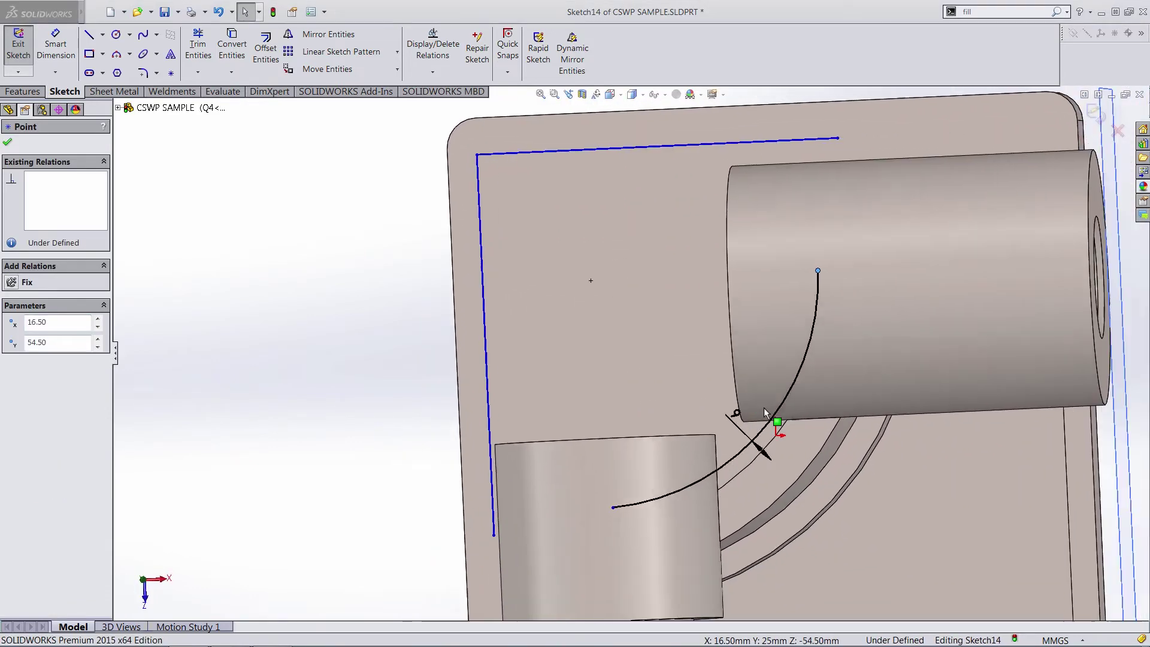
{"action": "left_click", "coordinate": [89, 34]}
{"action": "left_click", "coordinate": [431, 381]}
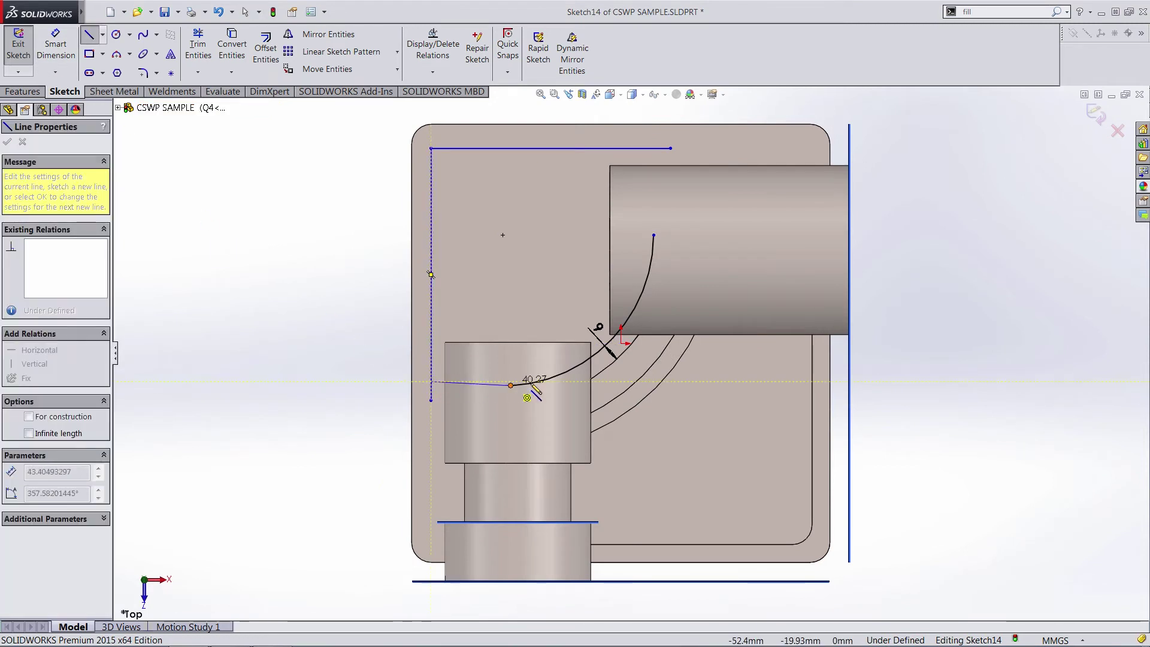
{"action": "left_click", "coordinate": [484, 381]}
{"action": "key", "text": "Escape"}
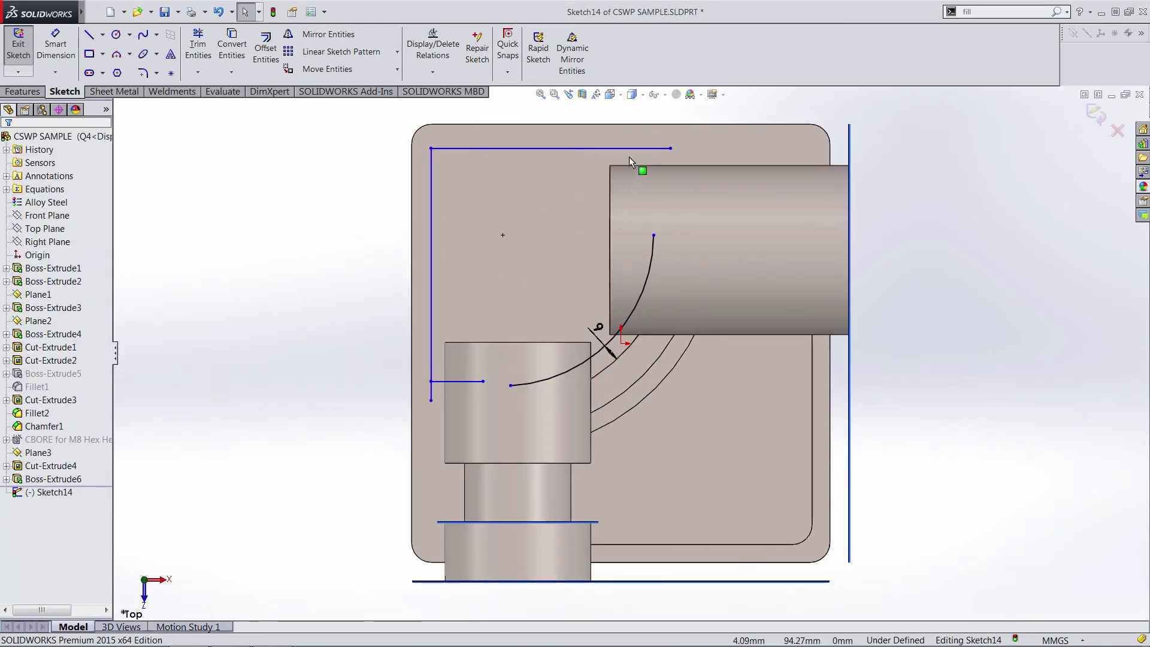
Step: Sketch a vertical line about 43.74 mm long from the upper line to the arc's upper endpoint, and join the short horizontal line to its lower endpoint
{"action": "left_click", "coordinate": [653, 148]}
{"action": "double_click", "coordinate": [654, 235]}
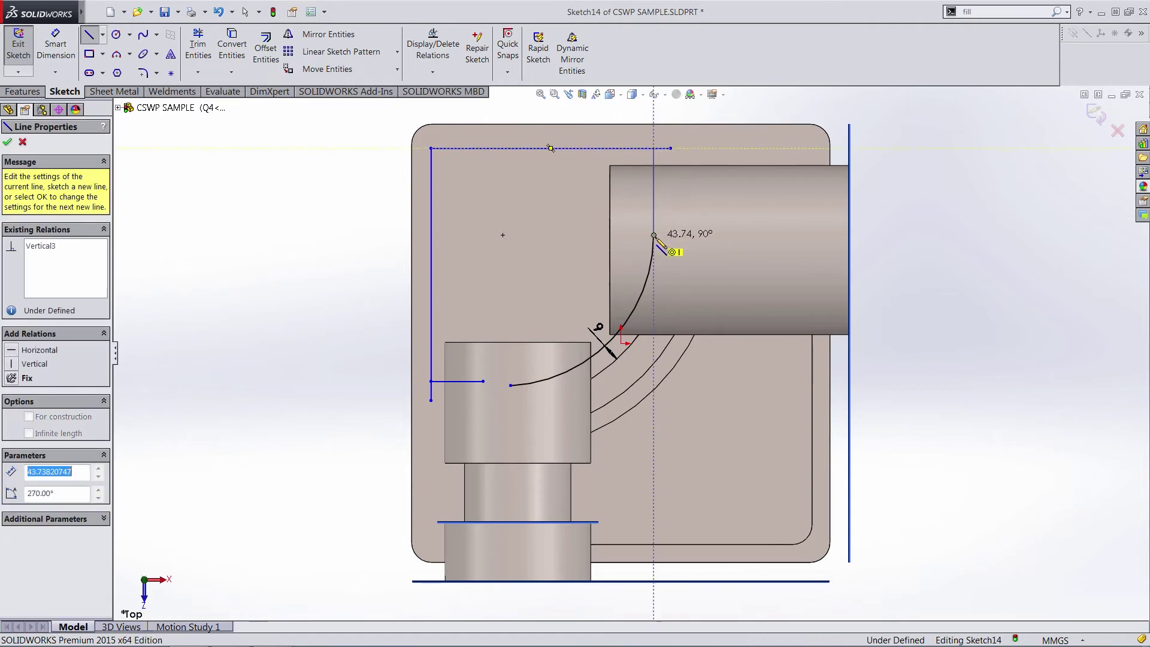
{"action": "key", "text": "Escape"}
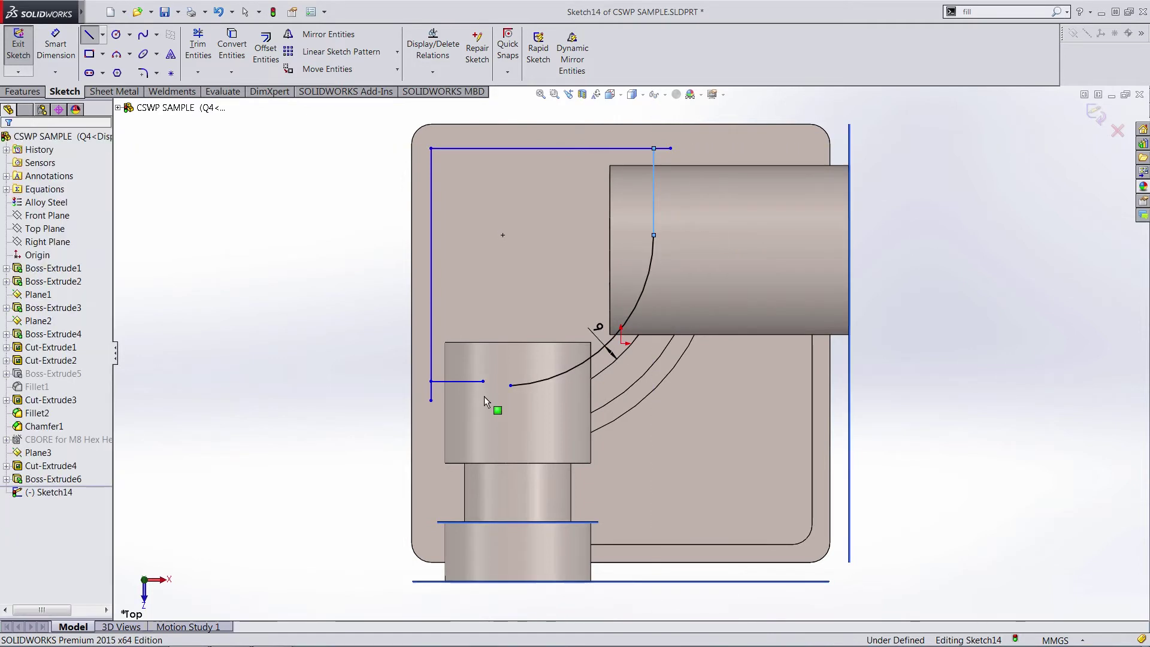
{"action": "left_click_drag", "start_coordinate": [484, 381], "coordinate": [513, 386]}
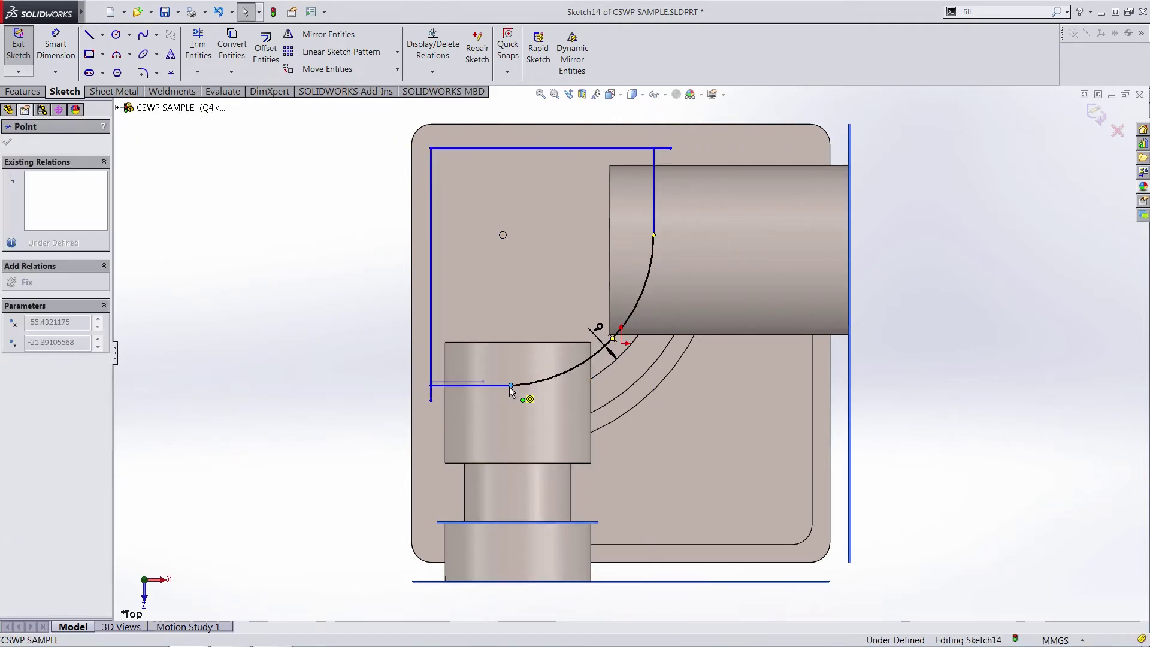
Step: Trim the overhanging ends of the left vertical and upper horizontal lines to close the profile's corners
{"action": "key", "text": "Escape"}
{"action": "left_click", "coordinate": [197, 46]}
{"action": "left_click", "coordinate": [430, 394]}
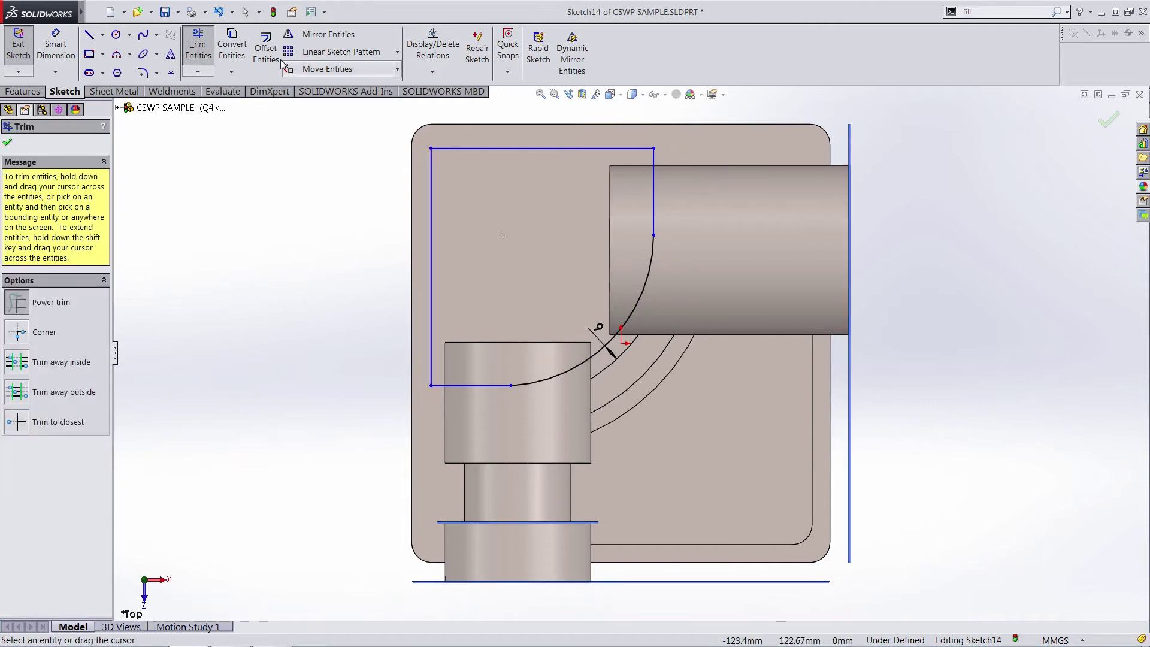
Step: Dimension the profile's left vertical line 9 mm from the plate's left edge
{"action": "left_click", "coordinate": [55, 45]}
{"action": "left_click", "coordinate": [432, 206]}
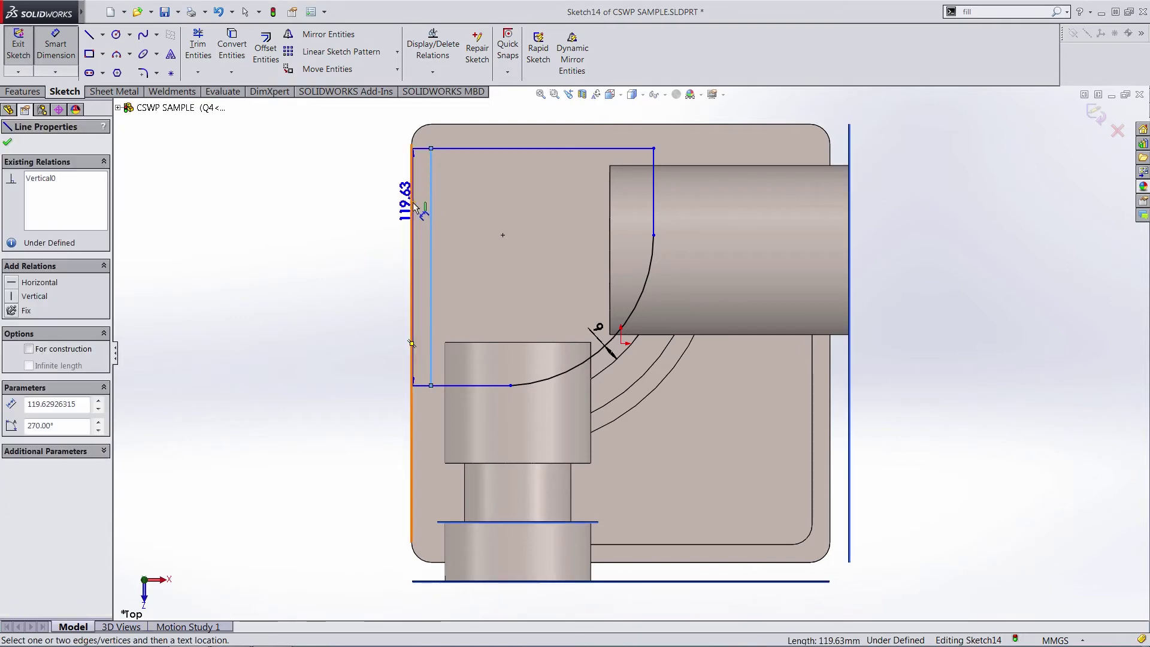
{"action": "left_click", "coordinate": [412, 204]}
{"action": "left_click", "coordinate": [371, 200]}
{"action": "type", "text": "9"}
{"action": "key", "text": "Return"}
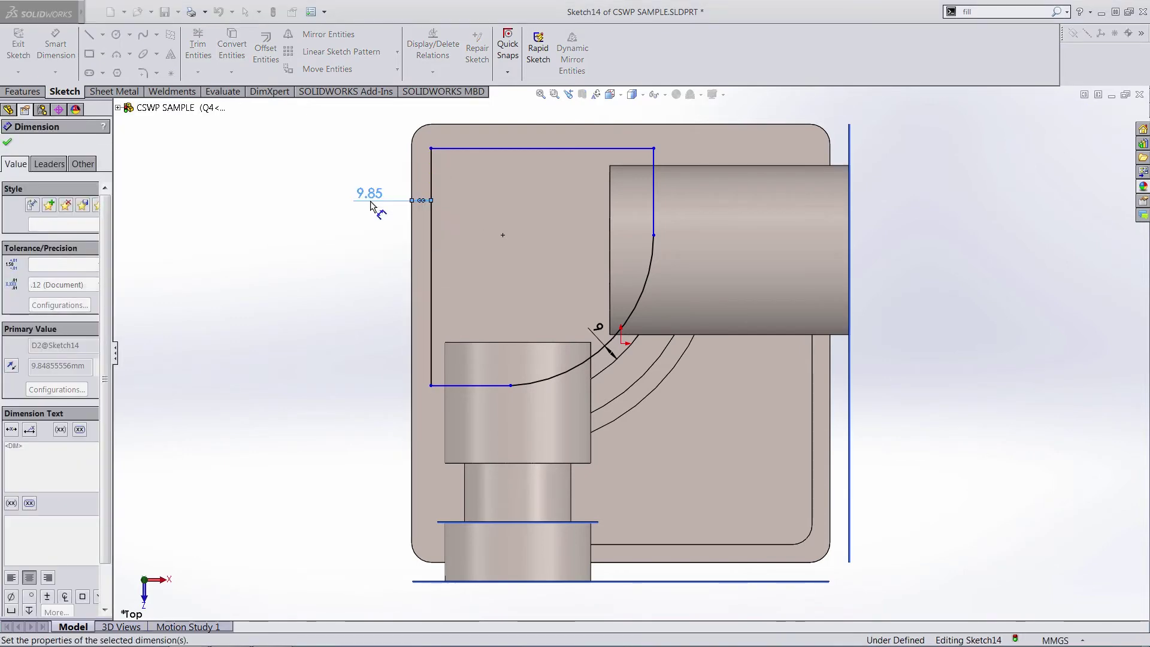
Step: Dimension the profile's upper horizontal line 9 mm from the plate's upper edge
{"action": "left_click", "coordinate": [524, 148]}
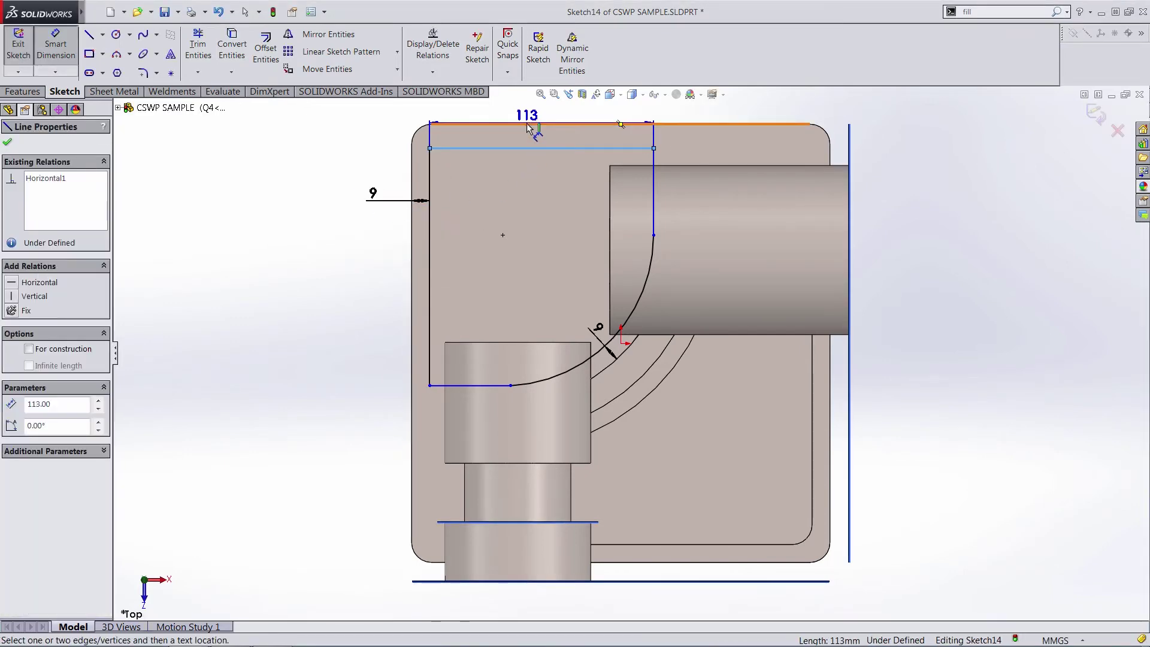
{"action": "left_click", "coordinate": [528, 125]}
{"action": "left_click", "coordinate": [526, 114]}
{"action": "type", "text": "9"}
{"action": "key", "text": "Return"}
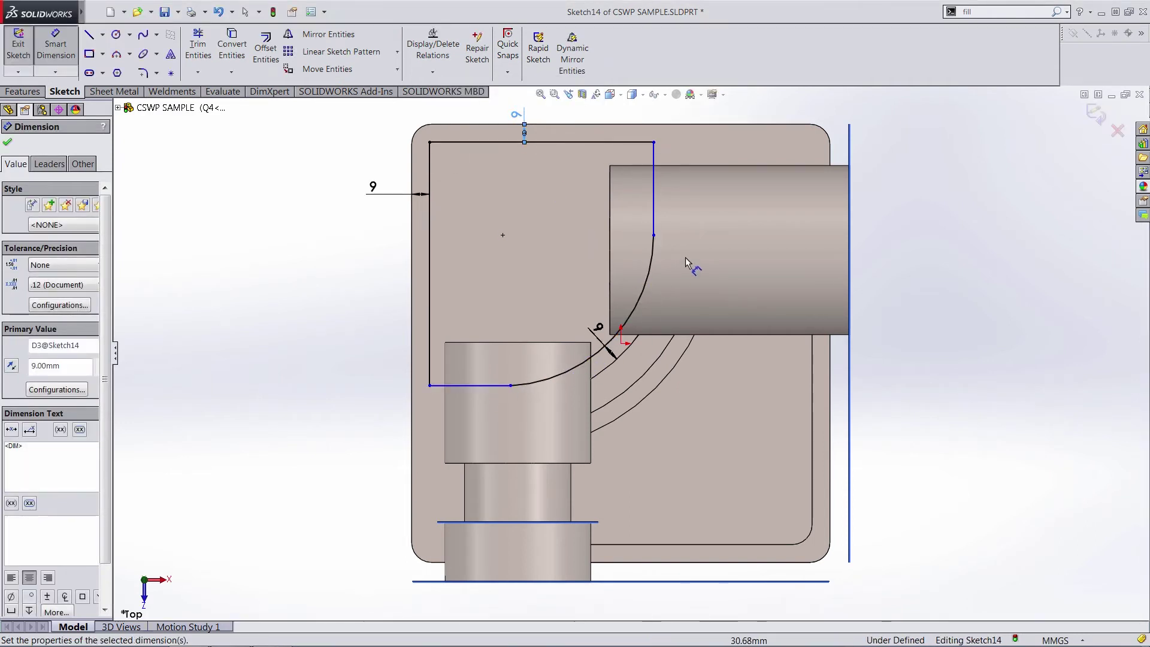
Step: Display the part with hidden lines visible so the rib edges inside the cylinders can be selected
{"action": "scroll", "coordinate": [683, 258], "scroll_direction": "down", "scroll_amount": 3}
{"action": "left_click", "coordinate": [641, 95]}
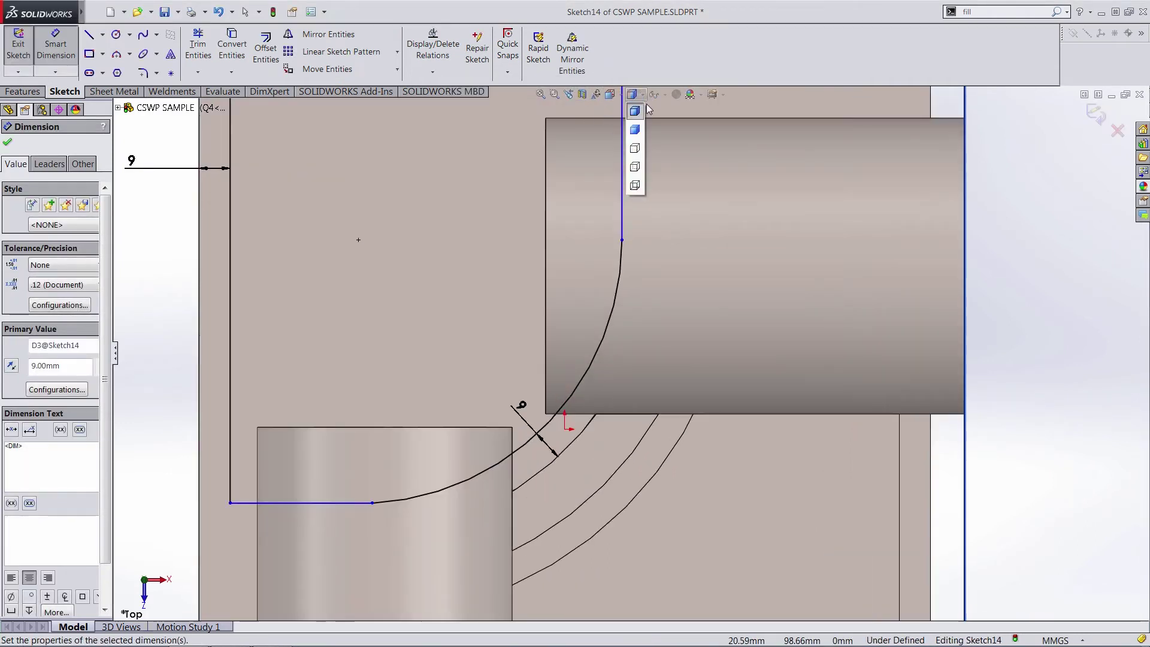
{"action": "left_click", "coordinate": [635, 168]}
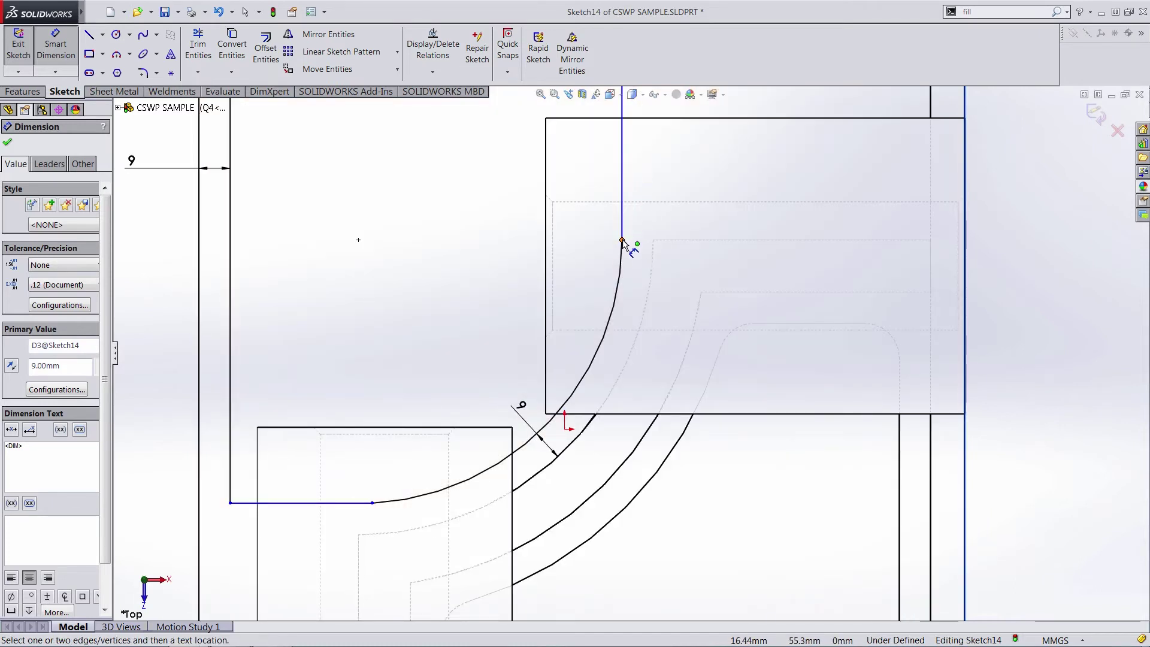
Step: Make the arc's upper endpoint coincident with the rib's hidden upper horizontal edge inside the large cylinder
{"action": "left_click", "coordinate": [433, 72]}
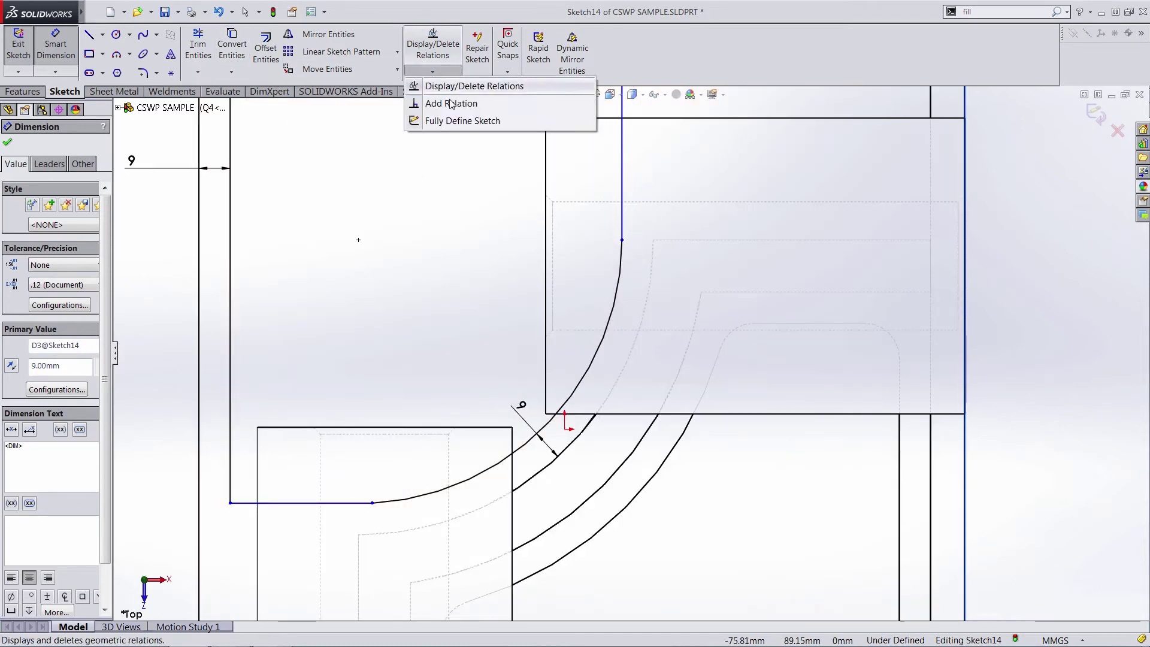
{"action": "left_click", "coordinate": [452, 102]}
{"action": "left_click", "coordinate": [622, 240]}
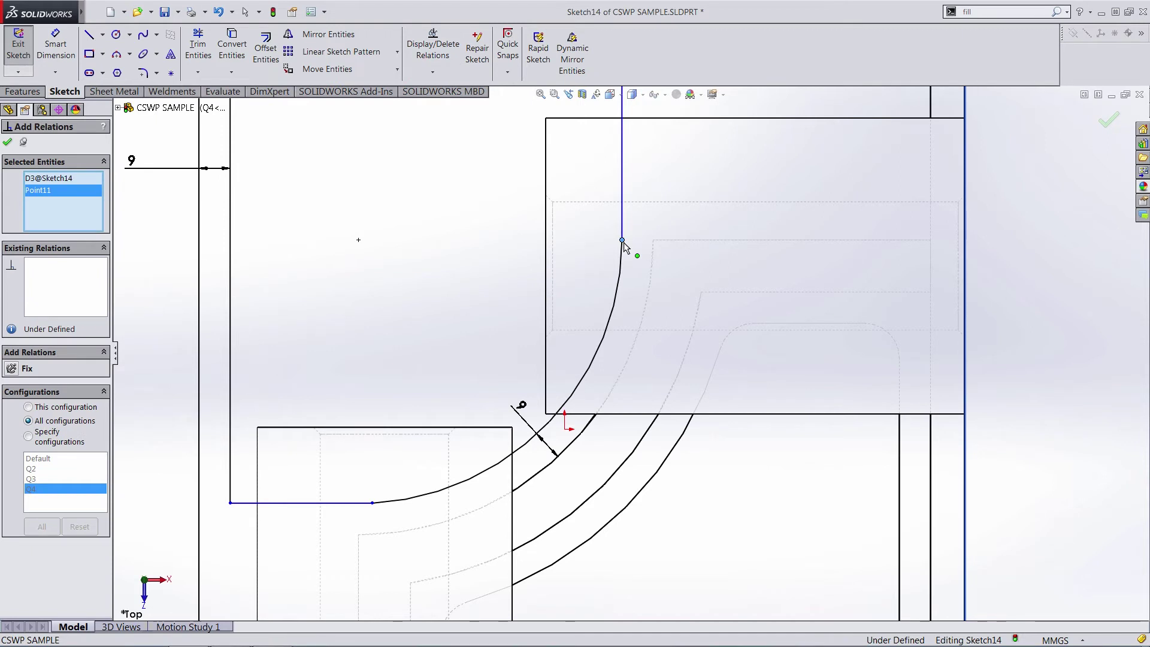
{"action": "left_click", "coordinate": [679, 240]}
{"action": "right_click", "coordinate": [66, 178]}
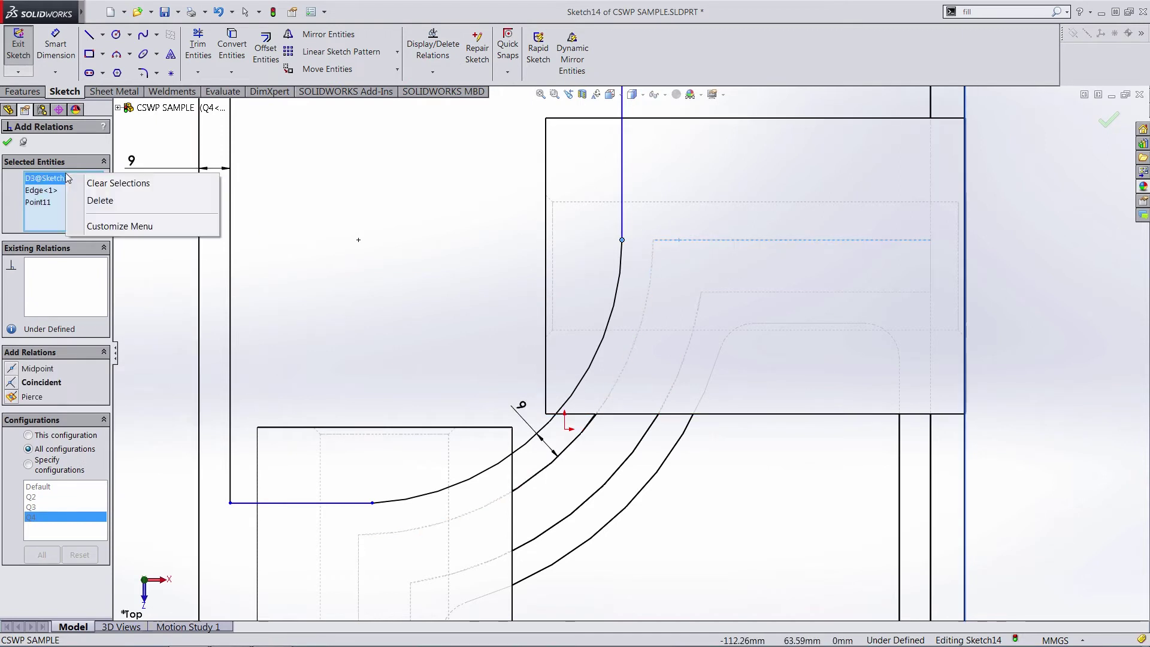
{"action": "left_click", "coordinate": [67, 200]}
{"action": "right_click", "coordinate": [67, 198]}
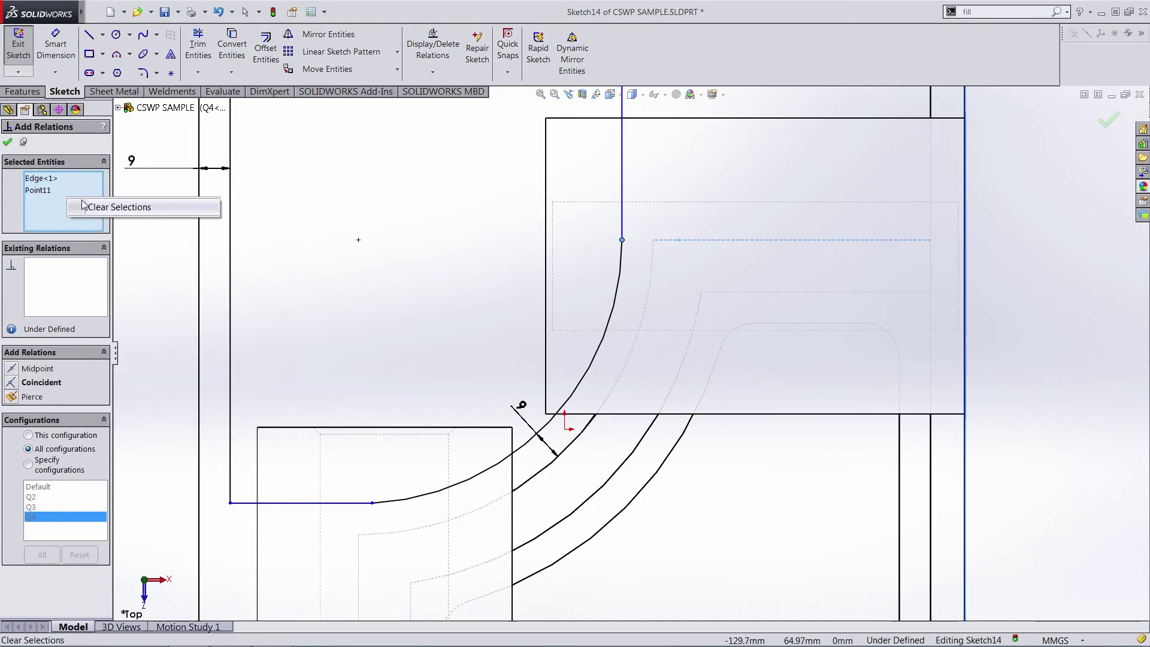
{"action": "left_click", "coordinate": [88, 206]}
{"action": "left_click", "coordinate": [622, 240]}
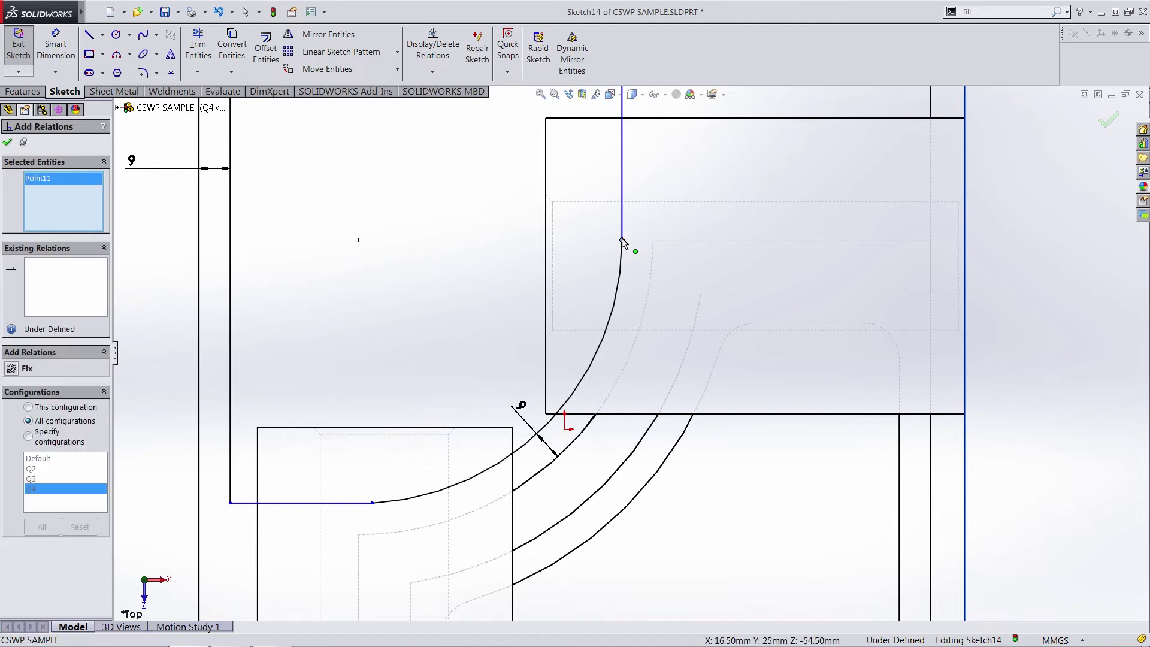
{"action": "left_click", "coordinate": [694, 241]}
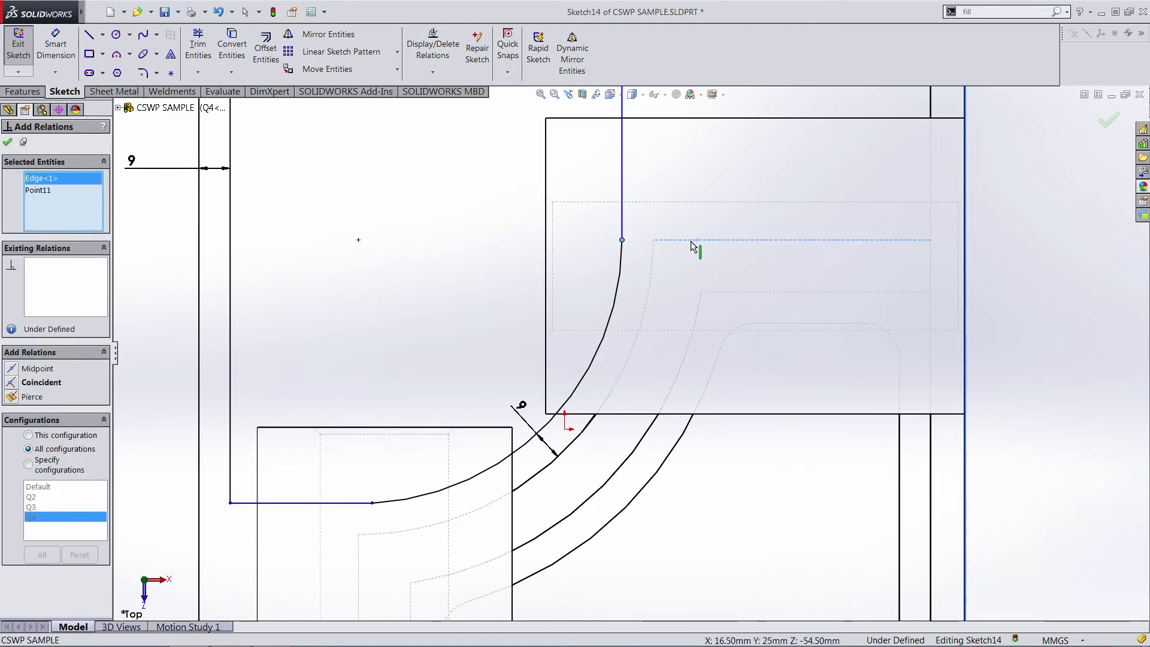
{"action": "left_click", "coordinate": [13, 388]}
{"action": "left_click", "coordinate": [8, 143]}
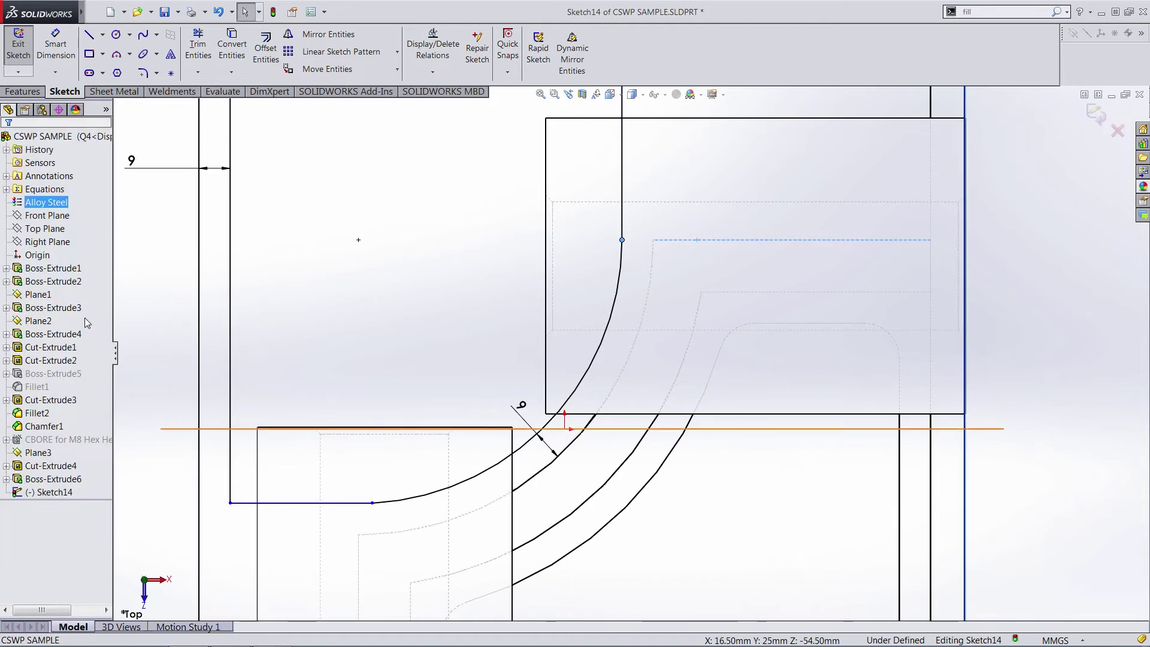
Step: Make the arc's lower endpoint coincident with the rib's hidden left vertical edge inside the grooved cylinder
{"action": "left_click", "coordinate": [359, 562]}
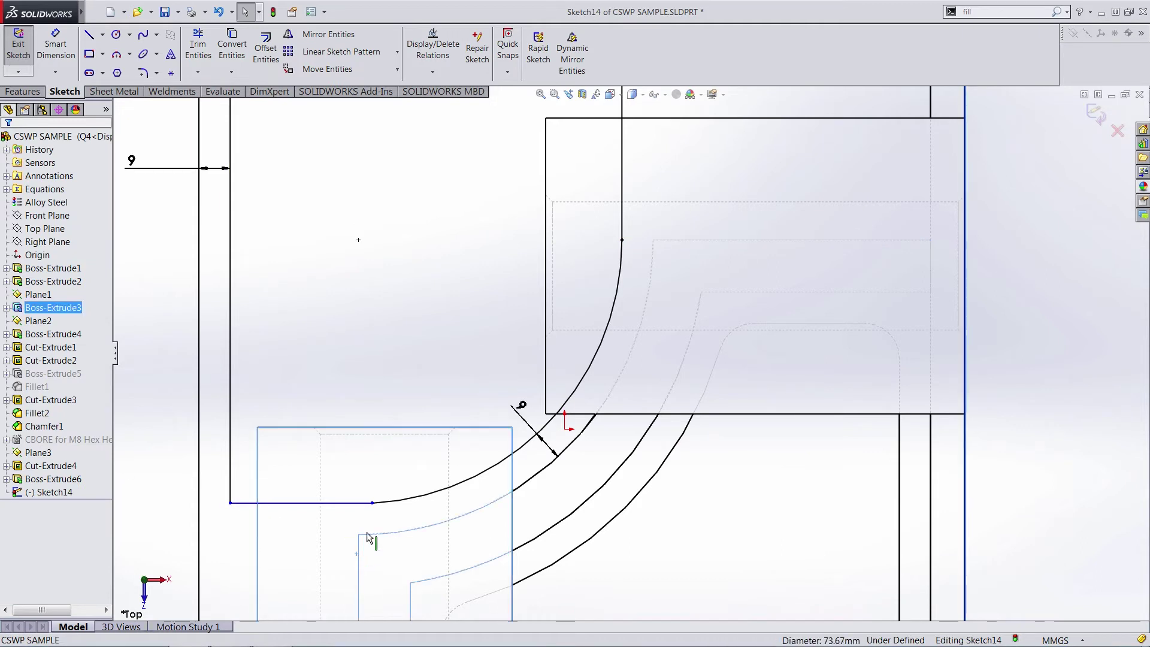
{"action": "left_click", "coordinate": [432, 72]}
{"action": "left_click", "coordinate": [436, 105]}
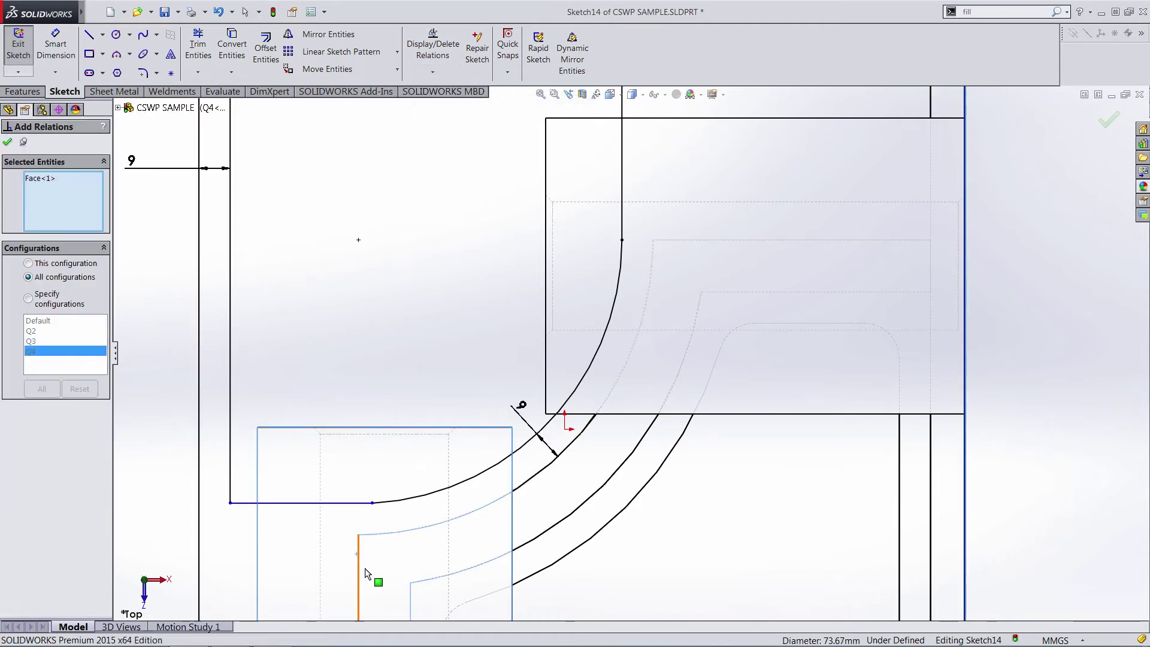
{"action": "left_click", "coordinate": [359, 572]}
{"action": "left_click", "coordinate": [373, 504]}
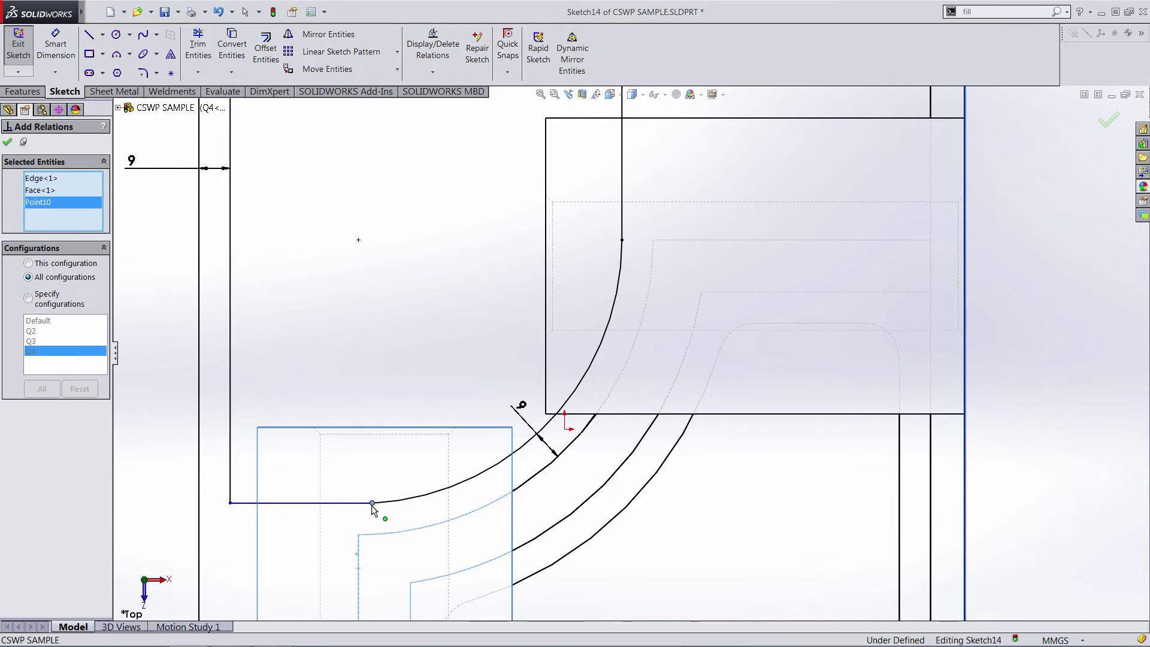
{"action": "right_click", "coordinate": [41, 192]}
{"action": "left_click", "coordinate": [69, 196]}
{"action": "left_click", "coordinate": [359, 562]}
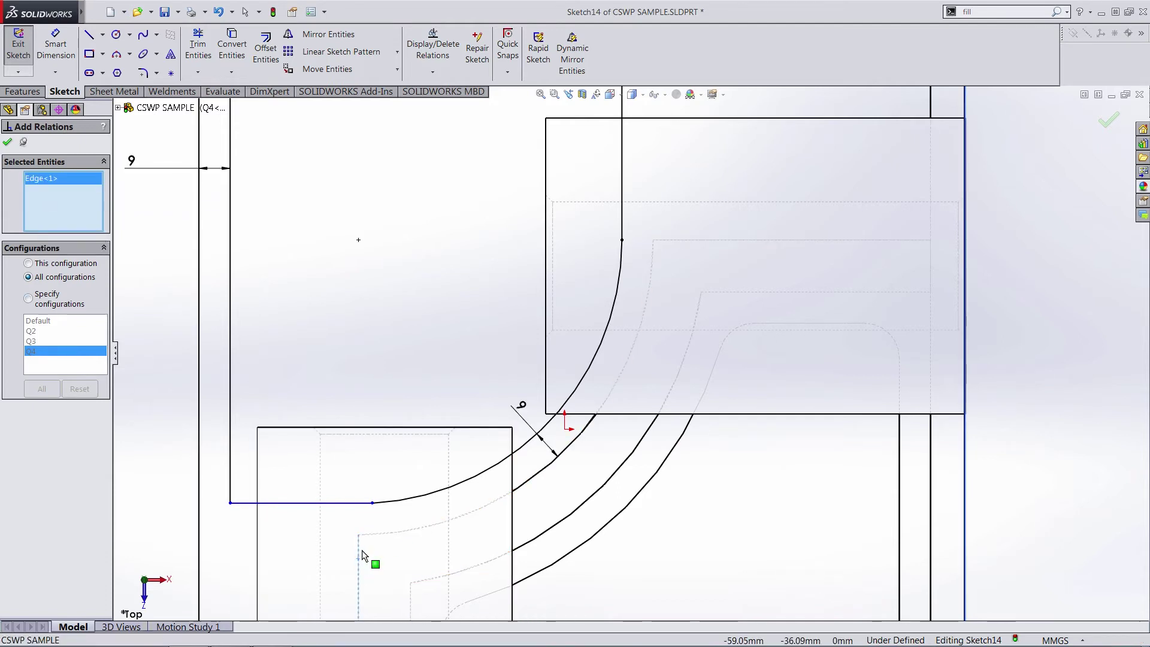
{"action": "left_click", "coordinate": [372, 503]}
{"action": "left_click", "coordinate": [11, 383]}
{"action": "left_click", "coordinate": [7, 144]}
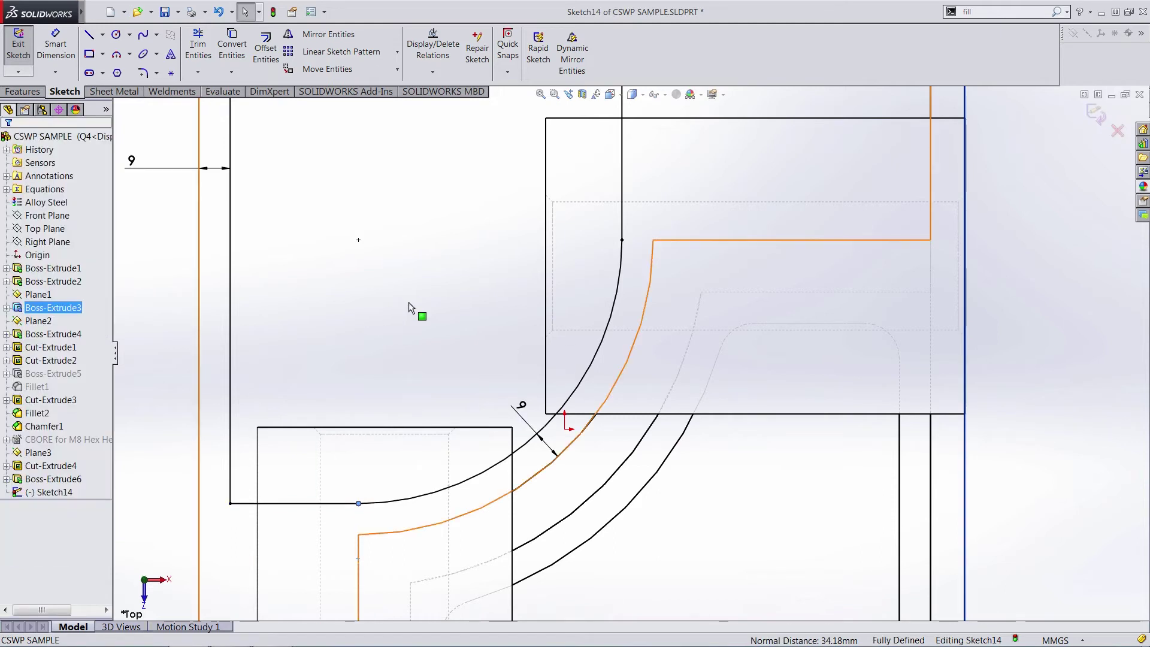
Step: Cut-extrude the closed pocket profile into the base plate with a blind depth of =25-5
{"action": "scroll", "coordinate": [442, 290], "scroll_direction": "up", "scroll_amount": 3}
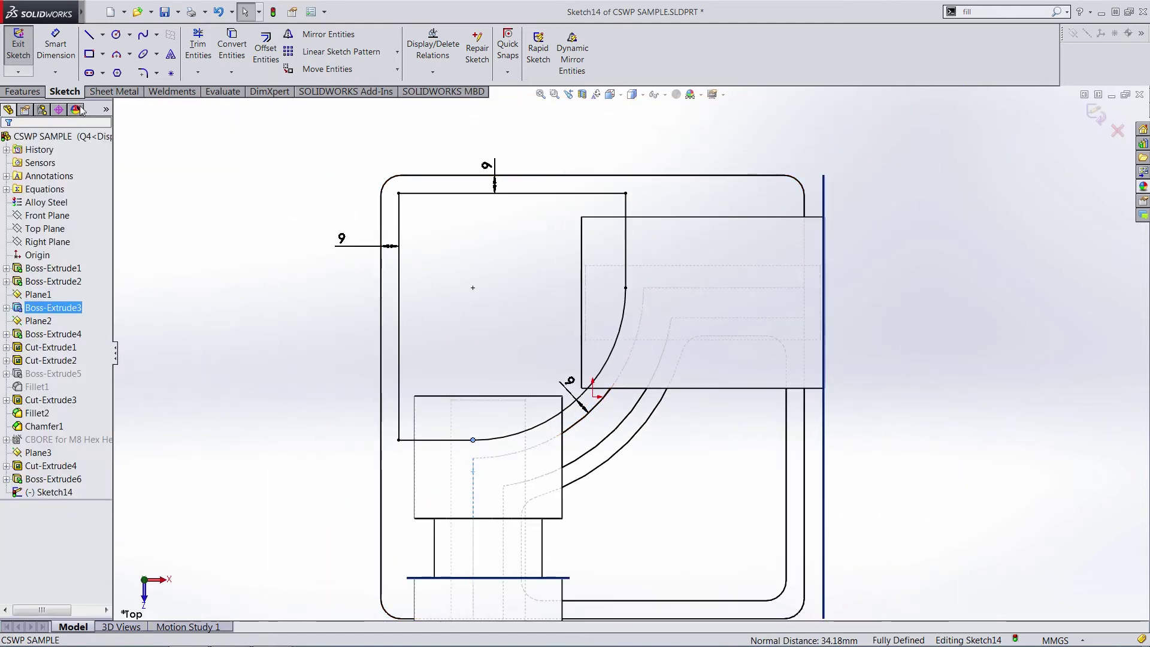
{"action": "left_click", "coordinate": [24, 91]}
{"action": "left_click", "coordinate": [209, 48]}
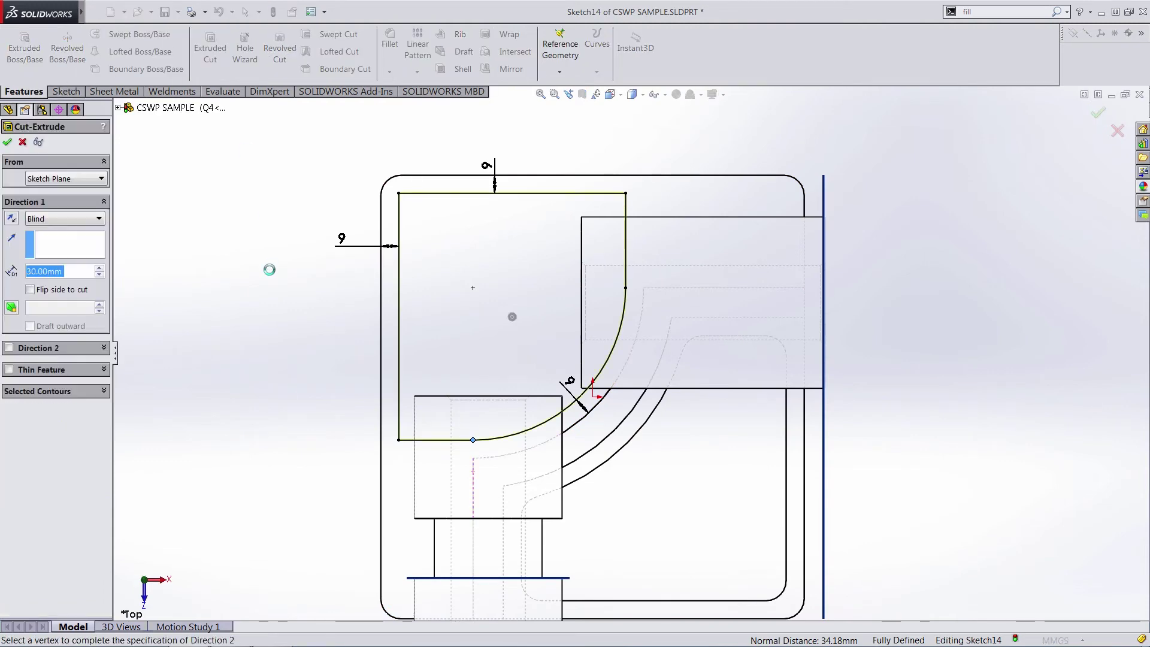
{"action": "type", "text": "=2"}
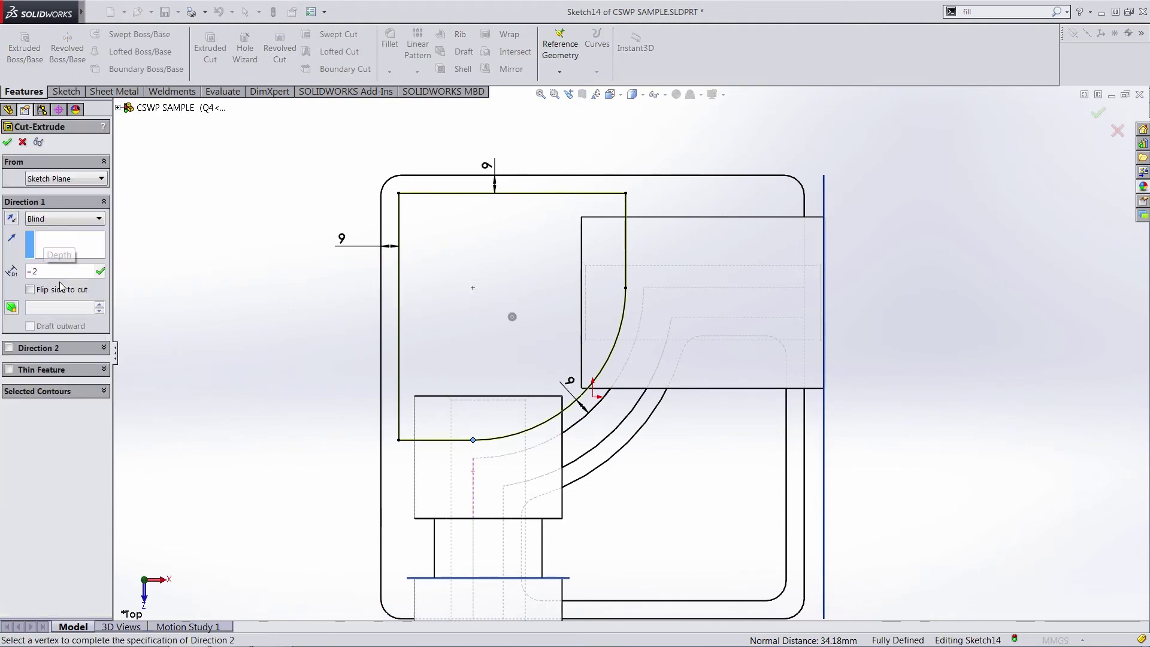
{"action": "type", "text": "5-5"}
{"action": "key", "text": "Return"}
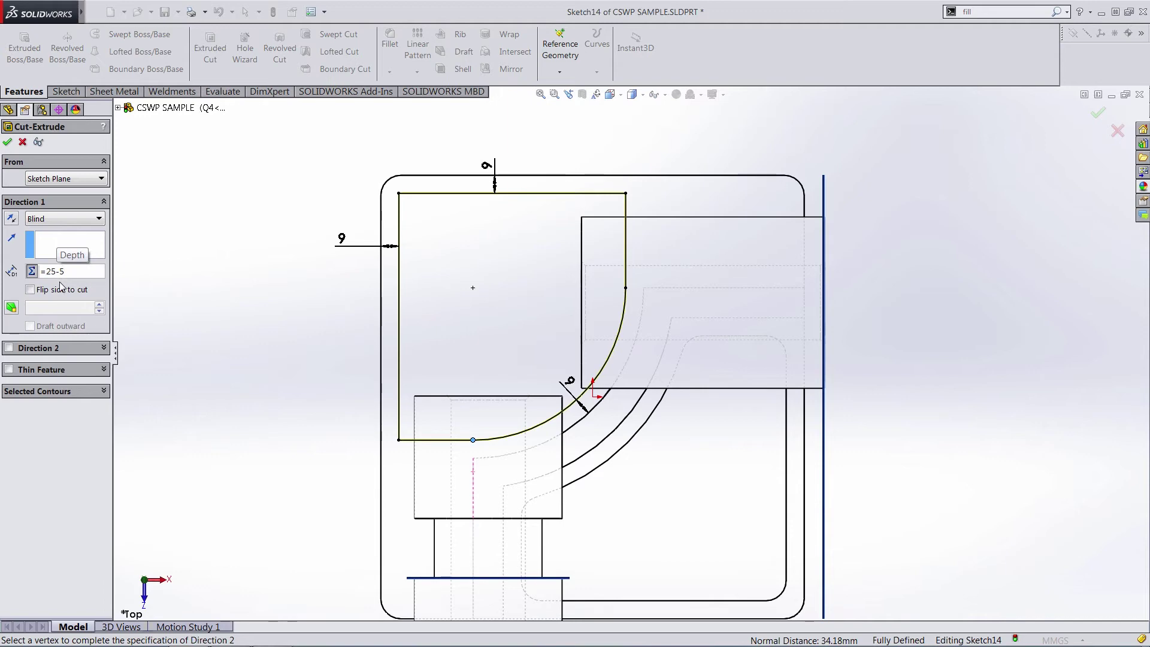
{"action": "left_click", "coordinate": [7, 142]}
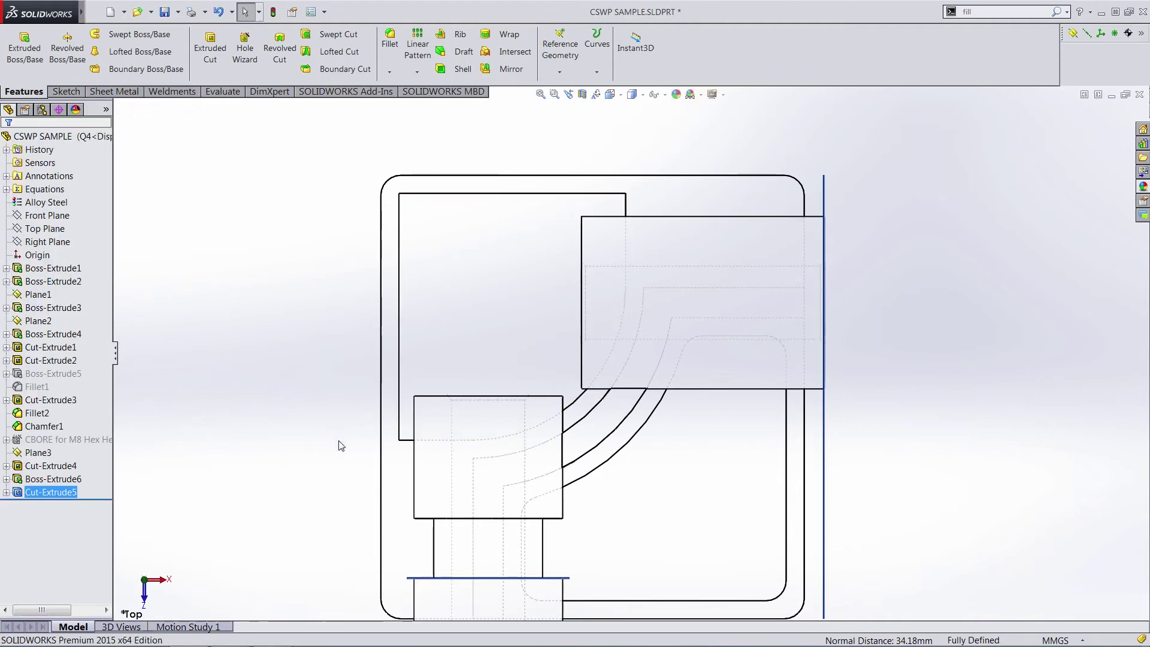
Step: Return the part to the shaded-with-edges display
{"action": "middle_click_drag", "start_coordinate": [325, 449], "coordinate": [313, 403]}
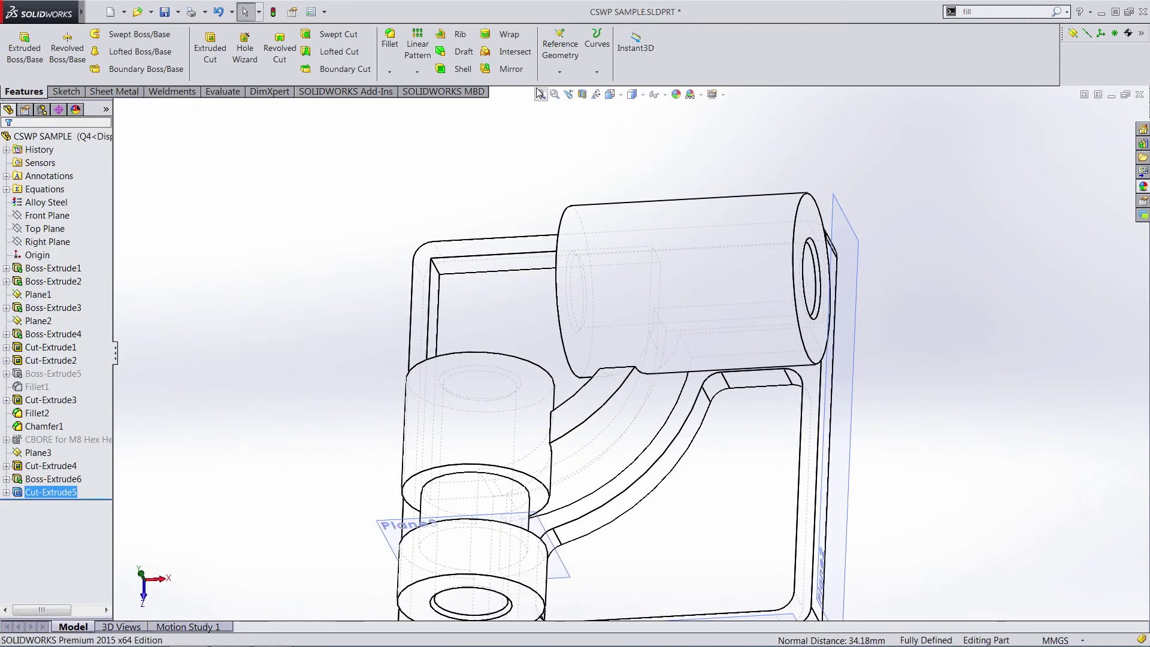
{"action": "left_click", "coordinate": [641, 94]}
{"action": "left_click", "coordinate": [633, 112]}
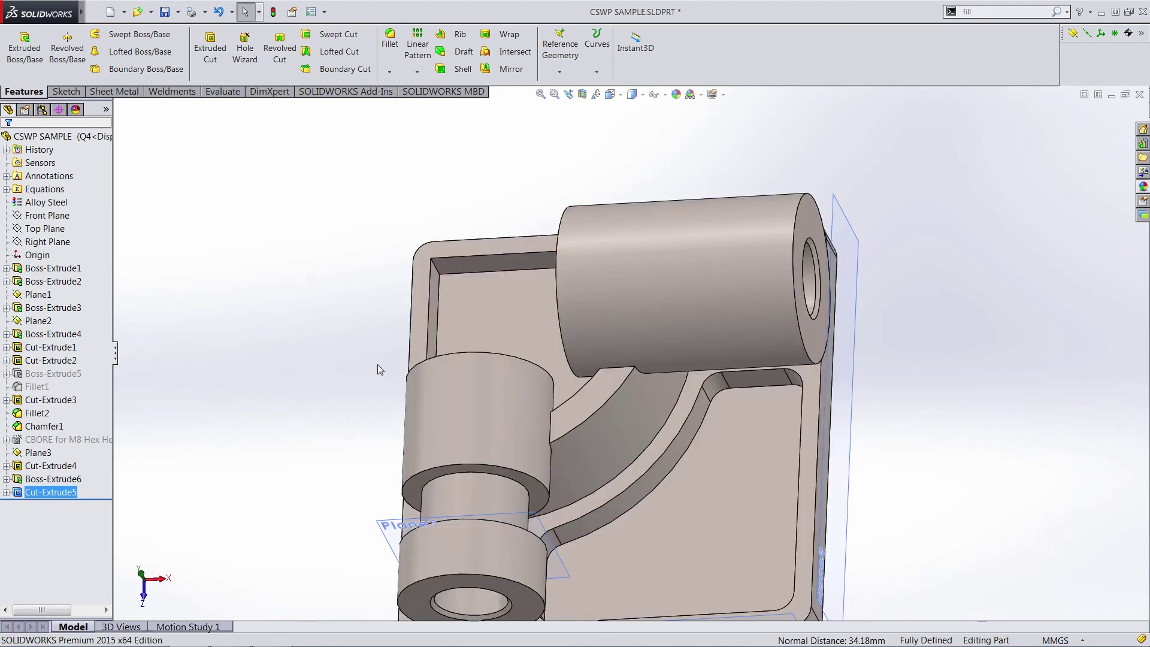
Step: Fillet the three sharp vertical corner edges of the new base pocket with a 10 mm radius
{"action": "middle_click_drag", "start_coordinate": [303, 398], "coordinate": [316, 400]}
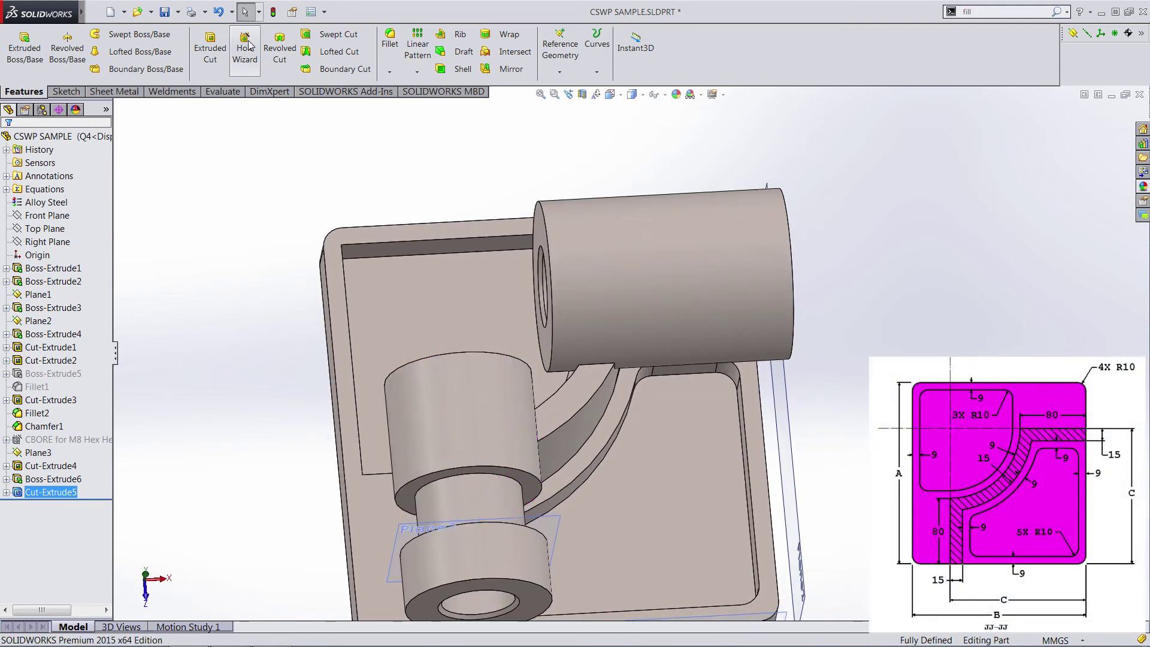
{"action": "left_click", "coordinate": [391, 42]}
{"action": "middle_click_drag", "start_coordinate": [363, 264], "coordinate": [395, 440]}
{"action": "left_click", "coordinate": [354, 261]}
{"action": "left_click", "coordinate": [513, 234]}
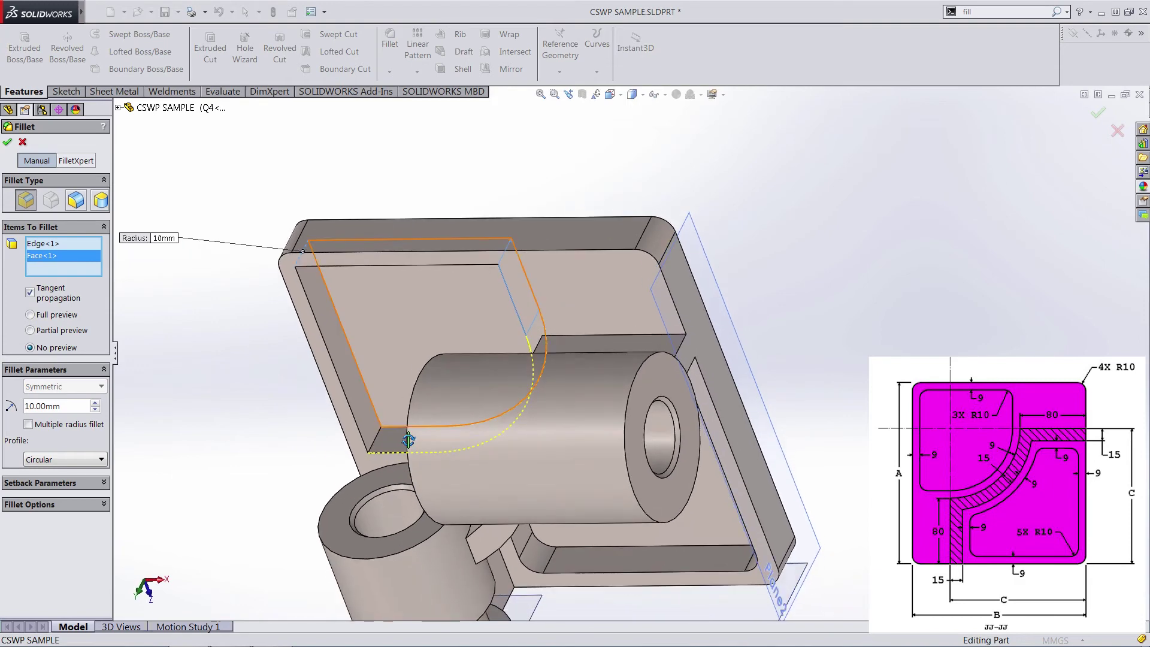
{"action": "left_click", "coordinate": [378, 444]}
{"action": "right_click", "coordinate": [45, 256]}
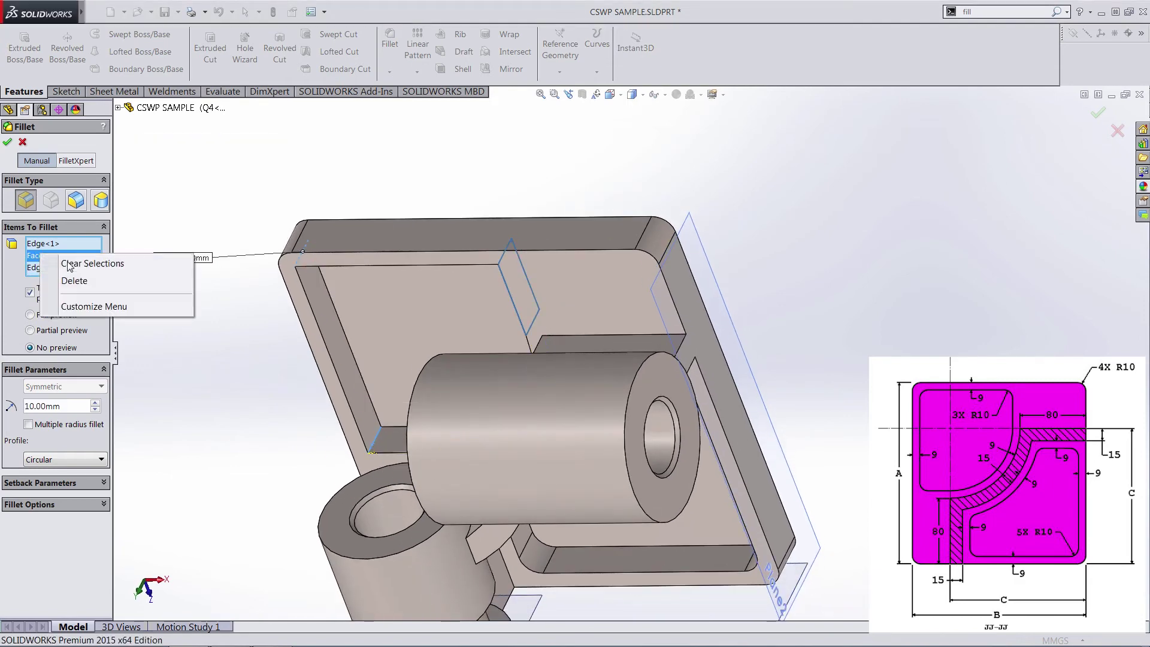
{"action": "left_click", "coordinate": [84, 266]}
{"action": "left_click", "coordinate": [376, 434]}
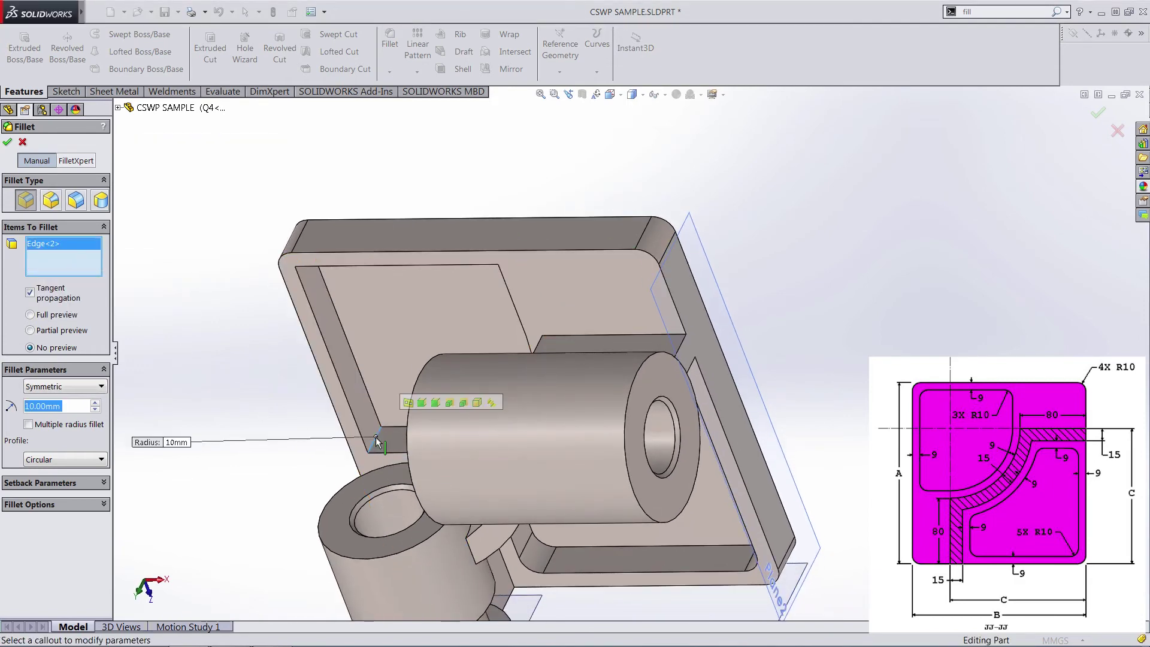
{"action": "left_click", "coordinate": [419, 404]}
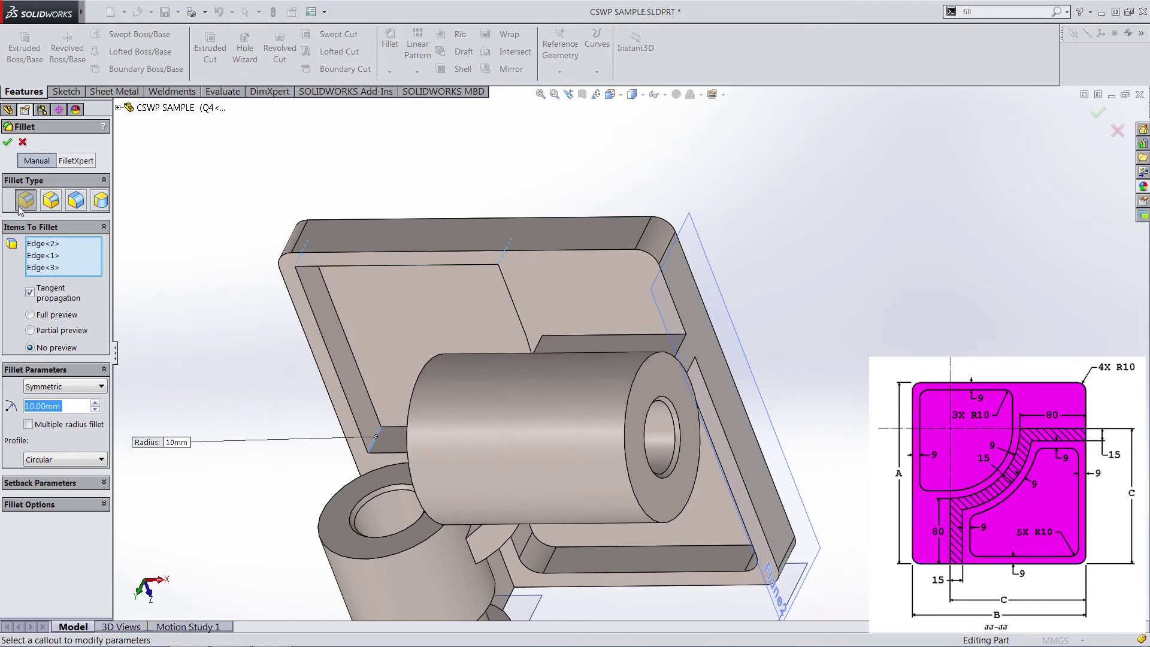
{"action": "left_click", "coordinate": [7, 143]}
{"action": "middle_click_drag", "start_coordinate": [282, 336], "coordinate": [630, 528]}
{"action": "scroll", "coordinate": [618, 508], "scroll_direction": "up", "scroll_amount": 3}
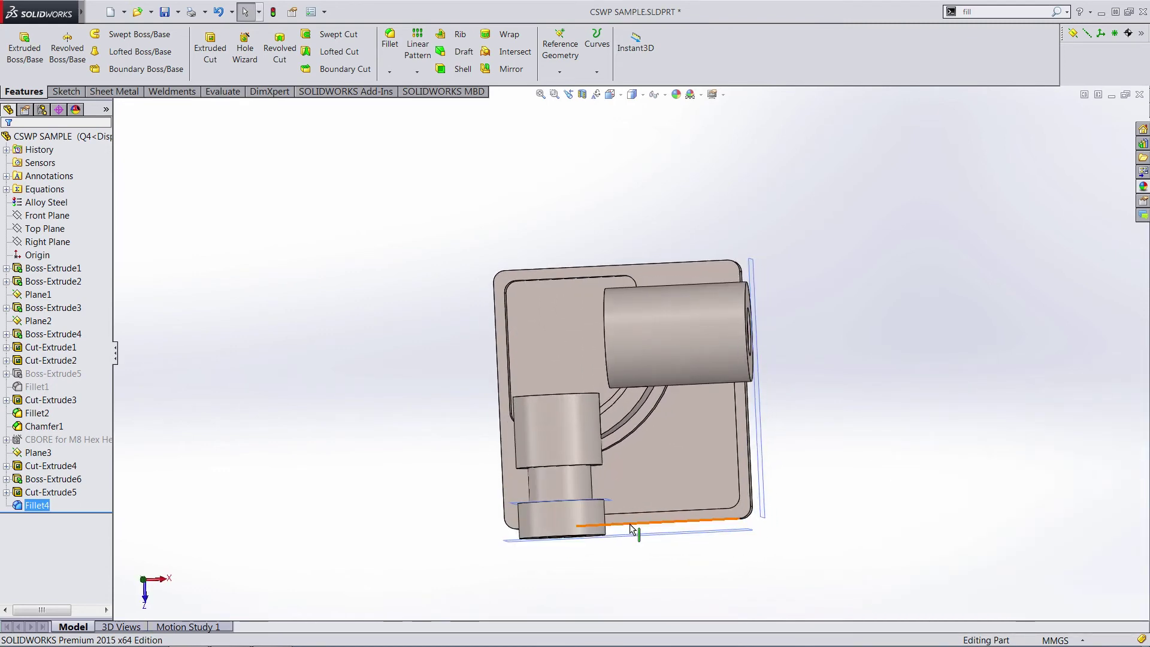
{"action": "middle_click_drag", "start_coordinate": [449, 541], "coordinate": [437, 480]}
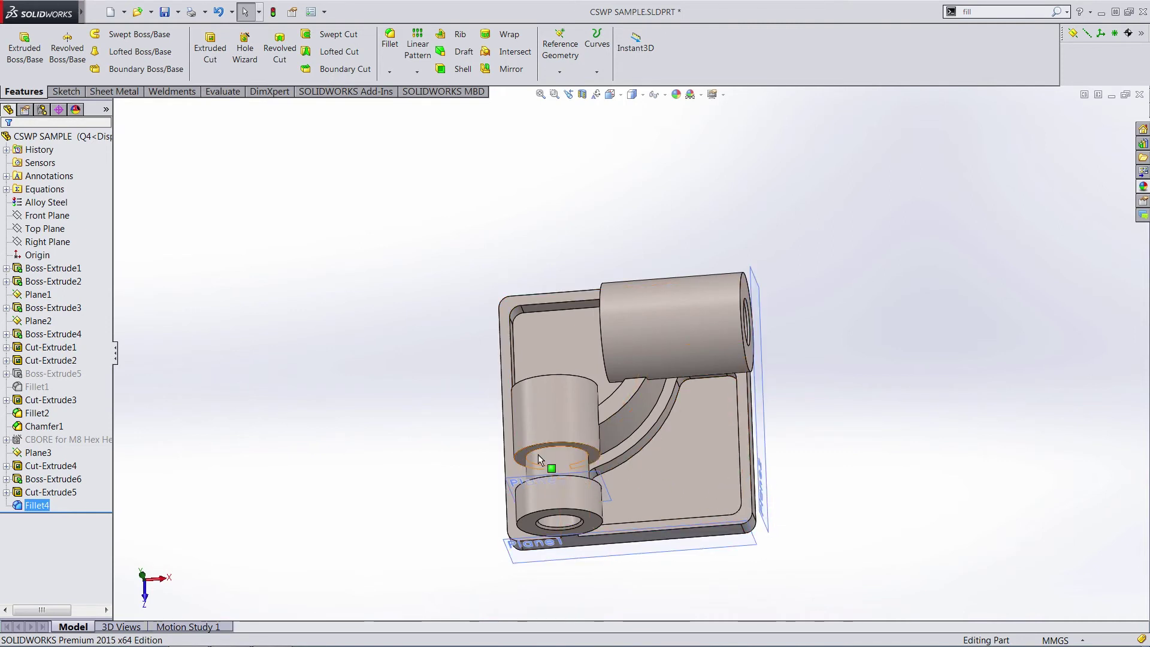
{"action": "middle_click_drag", "start_coordinate": [538, 454], "coordinate": [557, 306]}
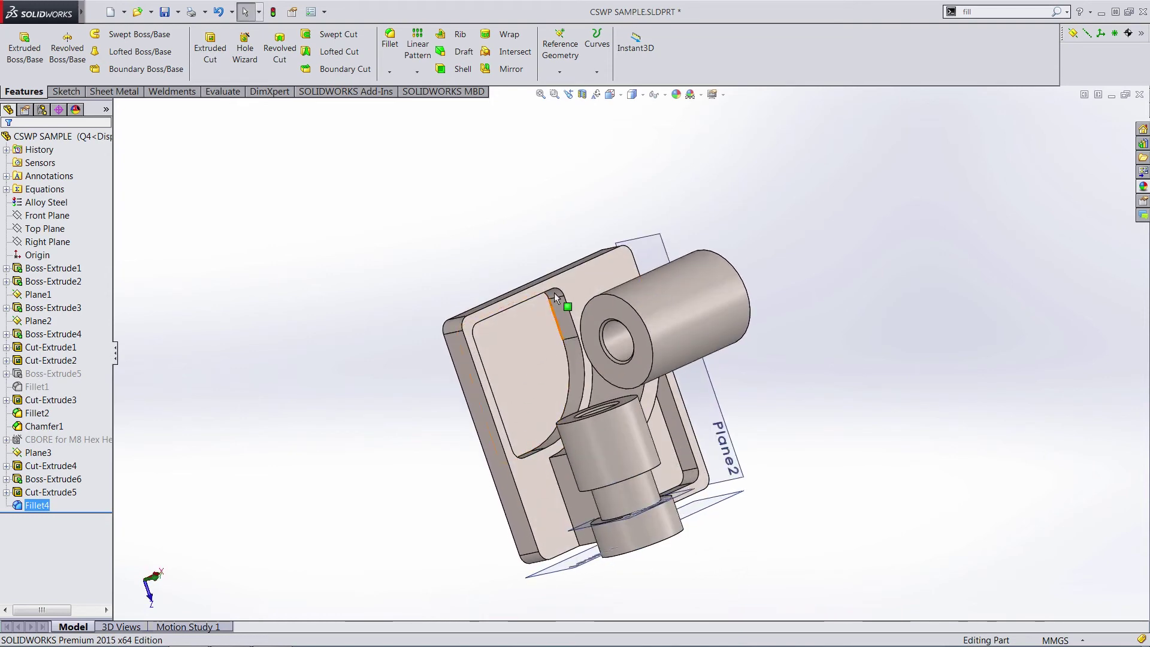
{"action": "middle_click_drag", "start_coordinate": [527, 372], "coordinate": [480, 376]}
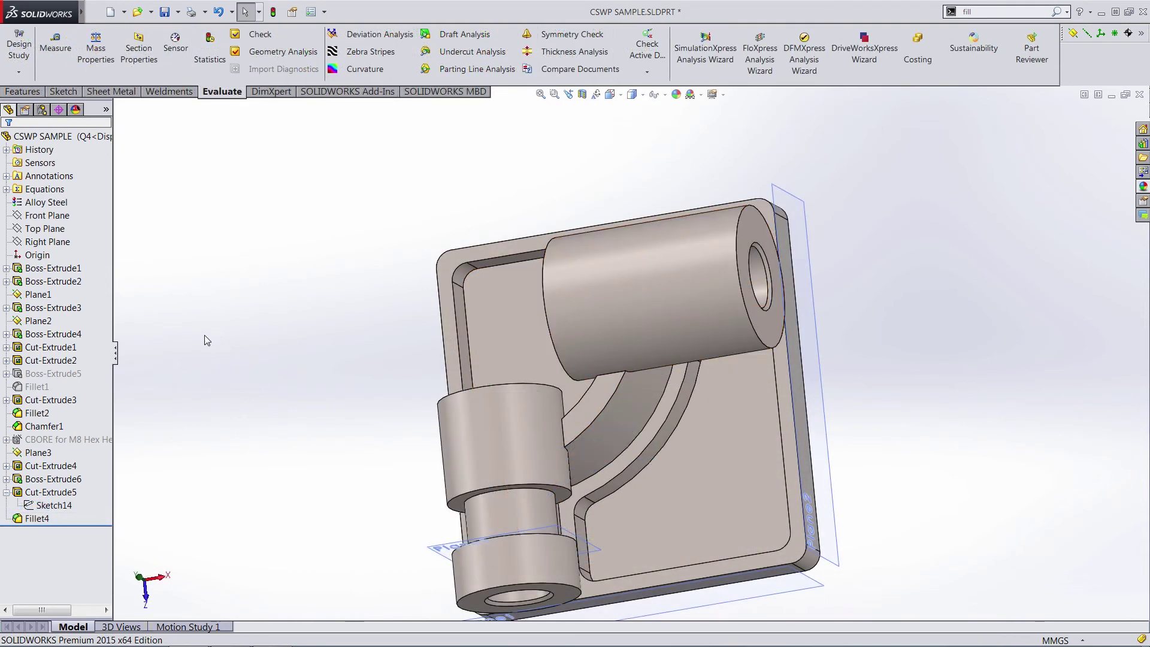
Step: Set the angle of the four bore-edge chamfers to 30 degrees
{"action": "left_click", "coordinate": [44, 426]}
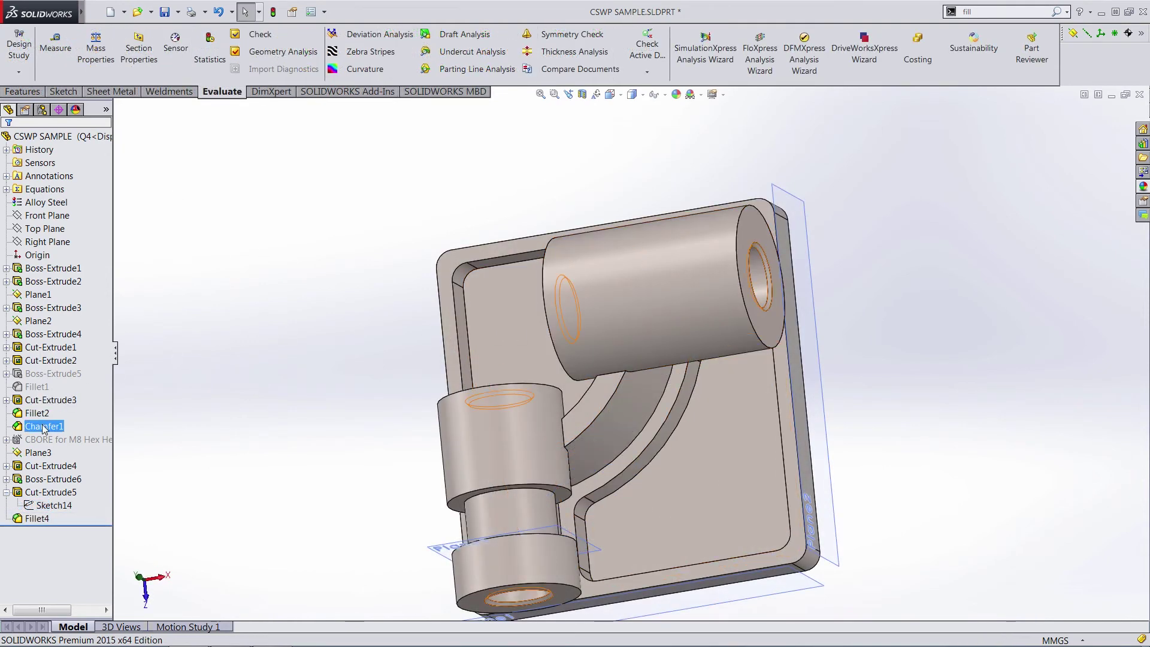
{"action": "right_click", "coordinate": [39, 430]}
{"action": "left_click", "coordinate": [53, 316]}
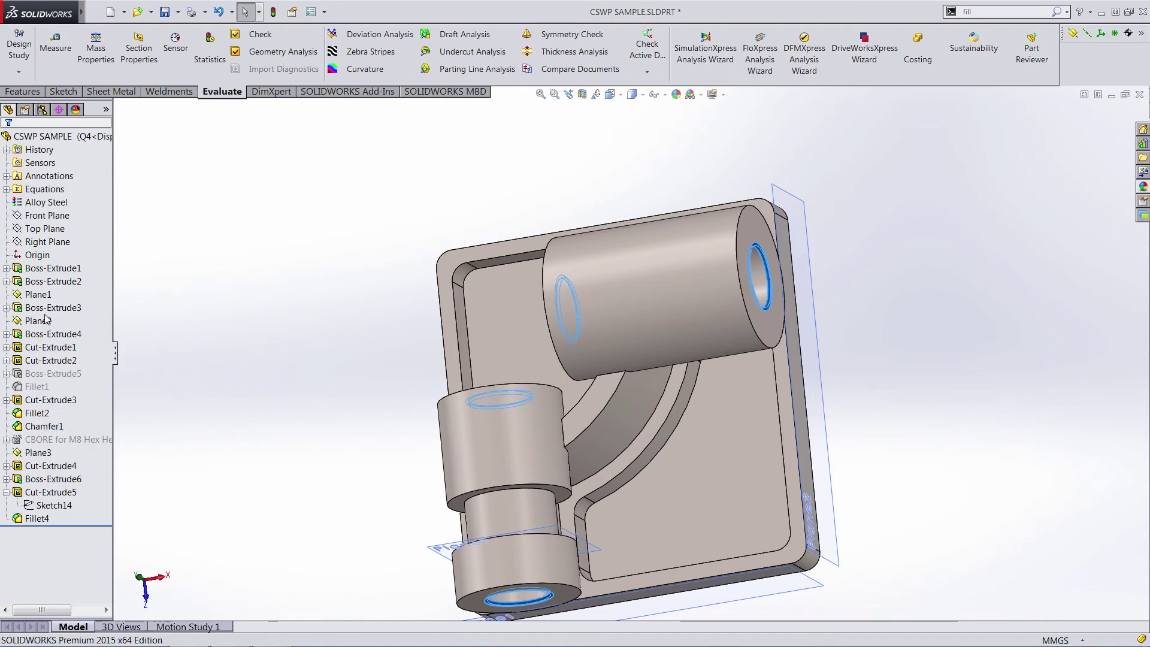
{"action": "left_click", "coordinate": [60, 321]}
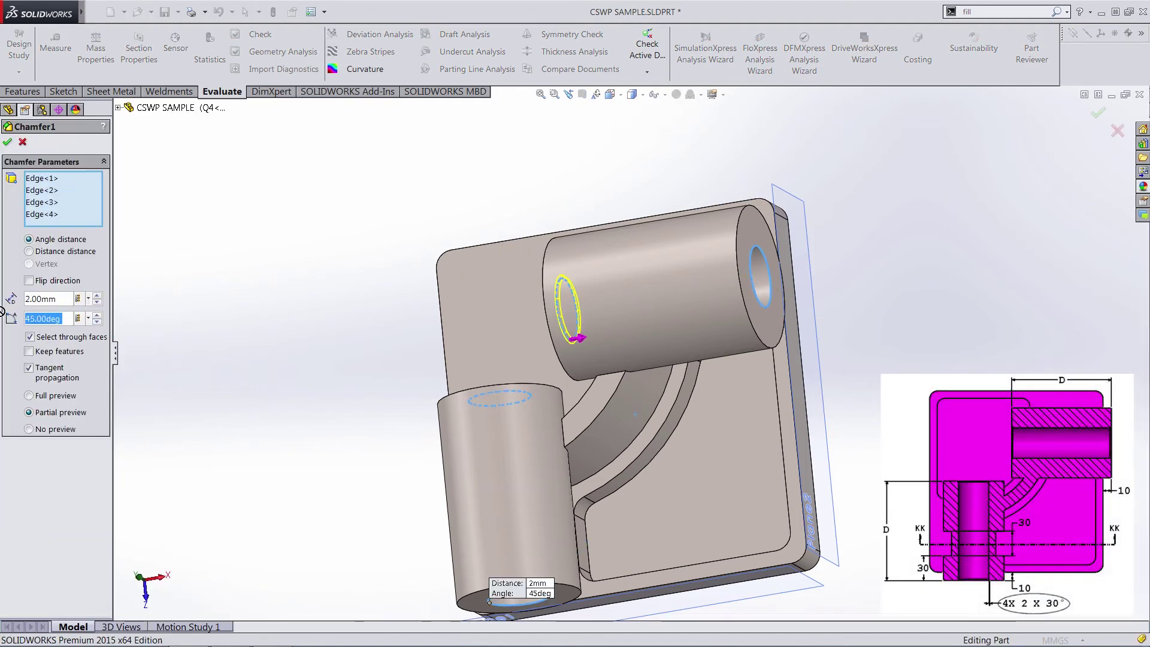
{"action": "left_click", "coordinate": [78, 318]}
{"action": "left_click", "coordinate": [95, 334]}
{"action": "right_click", "coordinate": [27, 320]}
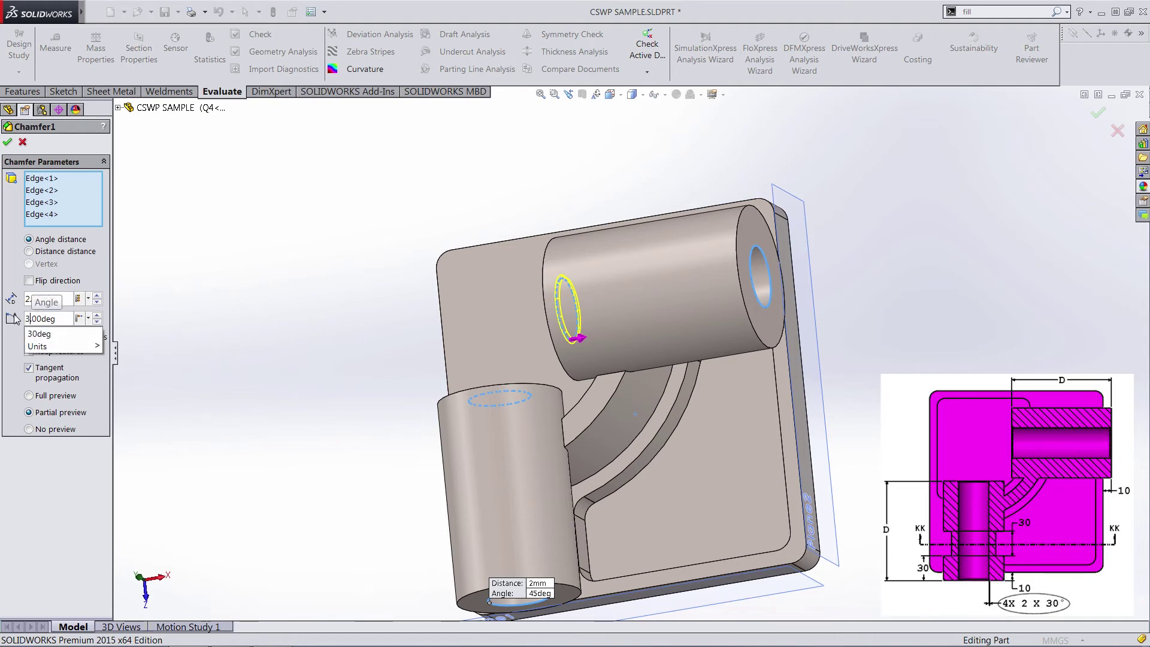
{"action": "key", "text": "Return"}
{"action": "left_click", "coordinate": [8, 141]}
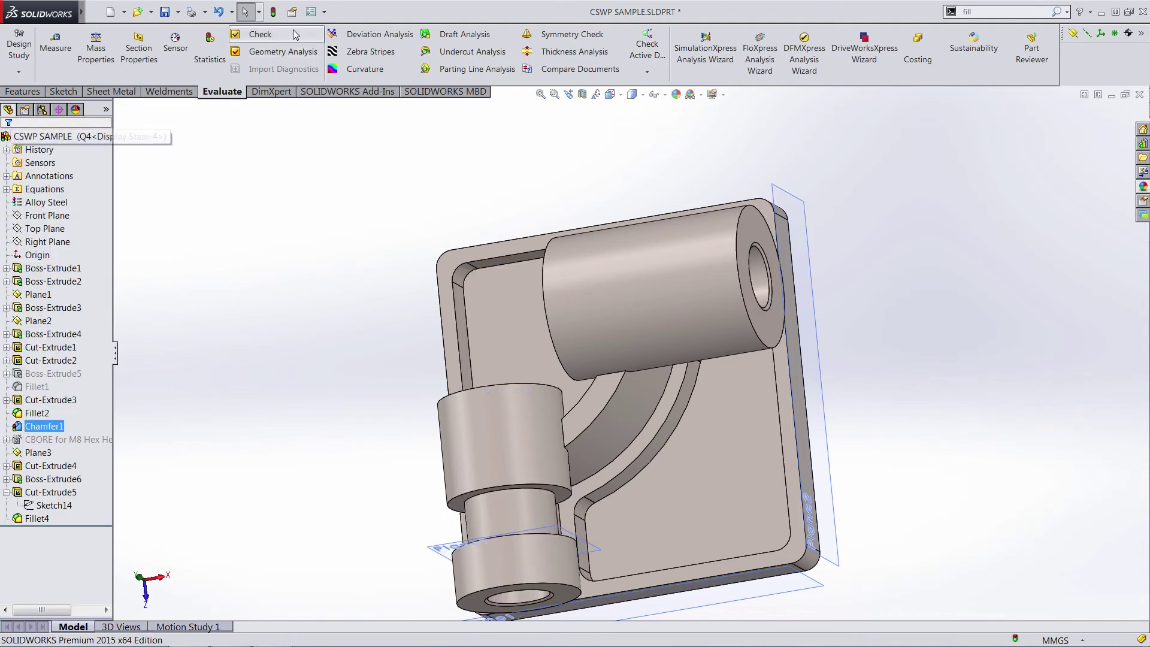
Step: Evaluate the mass properties of the Q4 configuration
{"action": "left_click", "coordinate": [95, 49]}
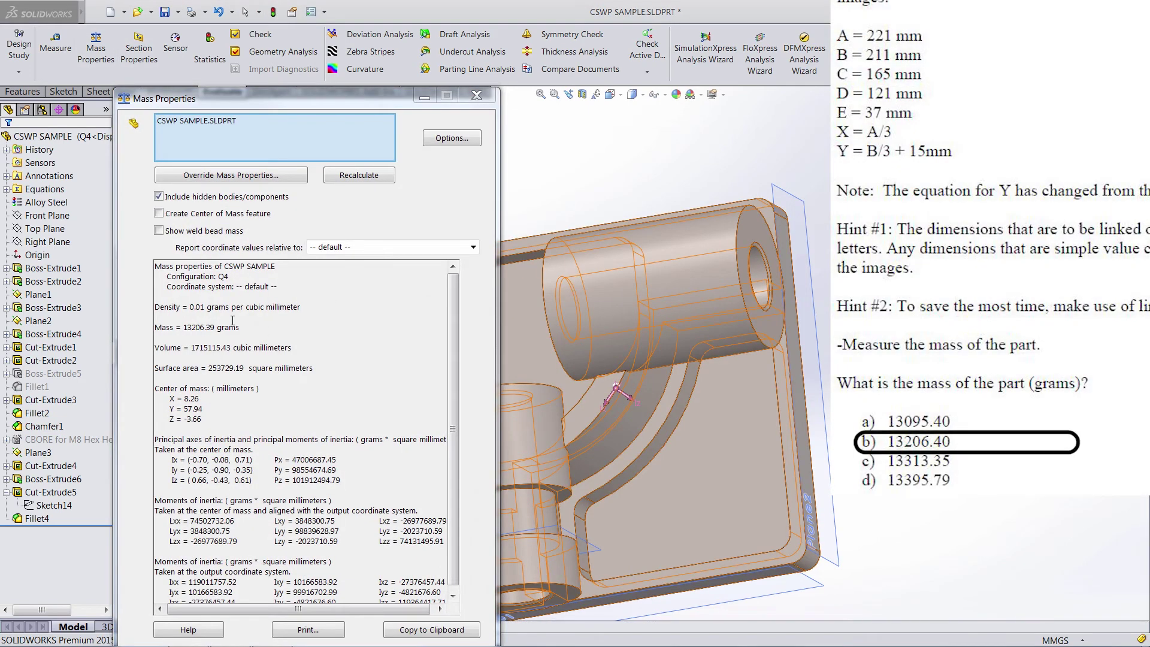
{"action": "left_click", "coordinate": [477, 95]}
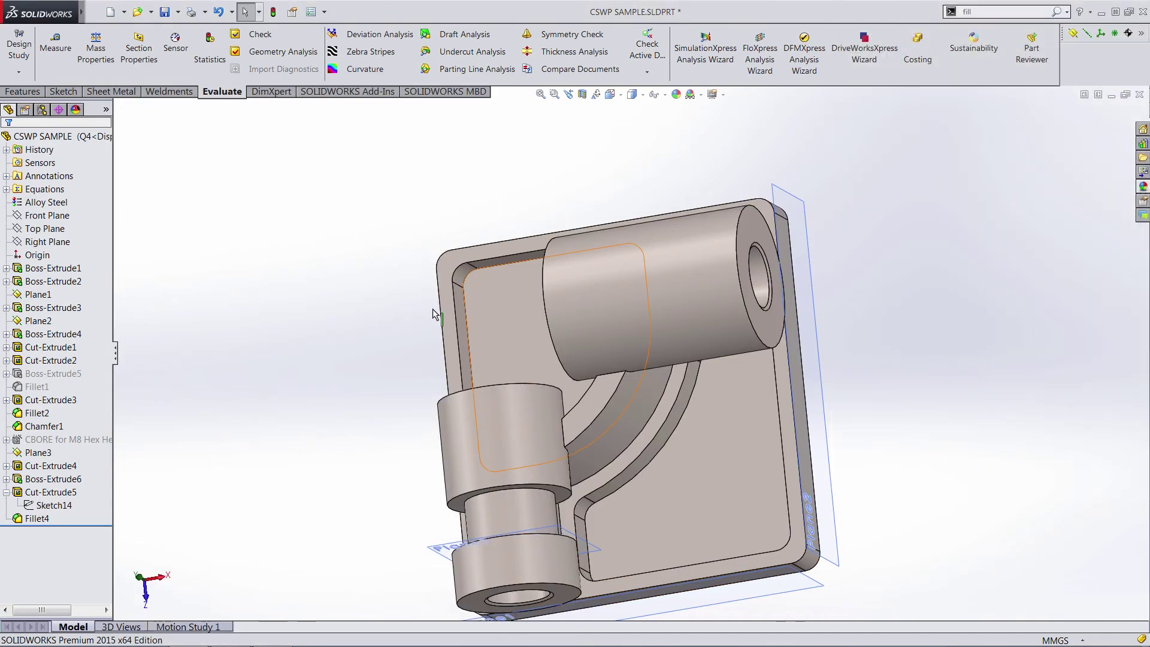
Step: Add a new configuration named Q5 to the part
{"action": "left_click", "coordinate": [42, 109]}
{"action": "right_click", "coordinate": [46, 229]}
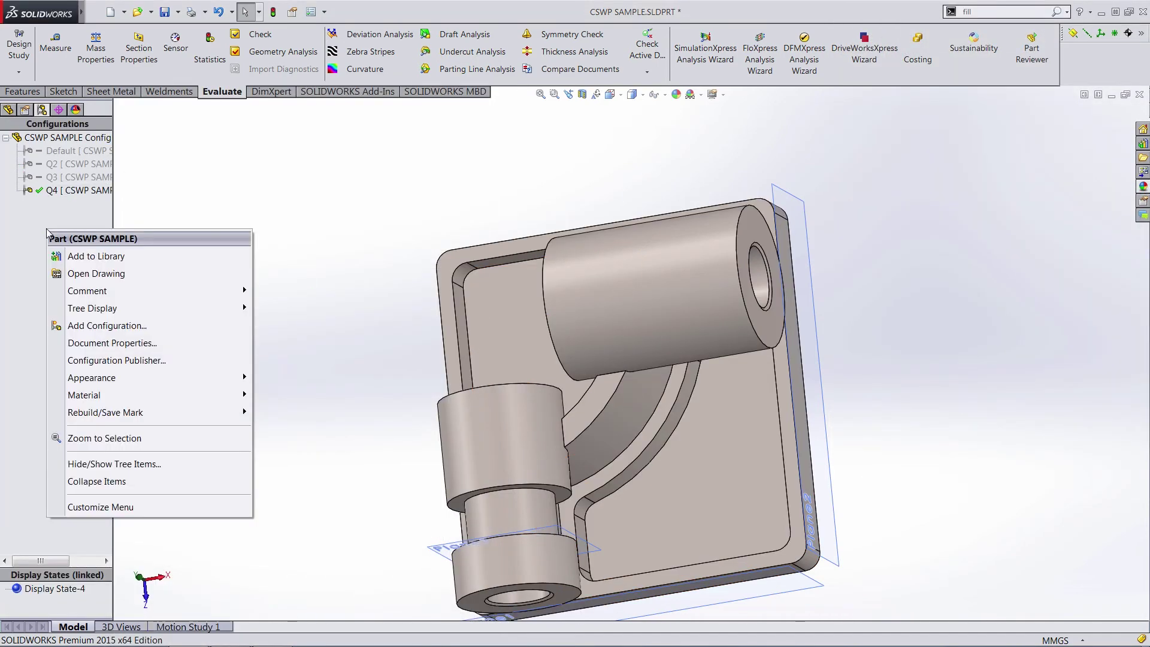
{"action": "left_click", "coordinate": [100, 326]}
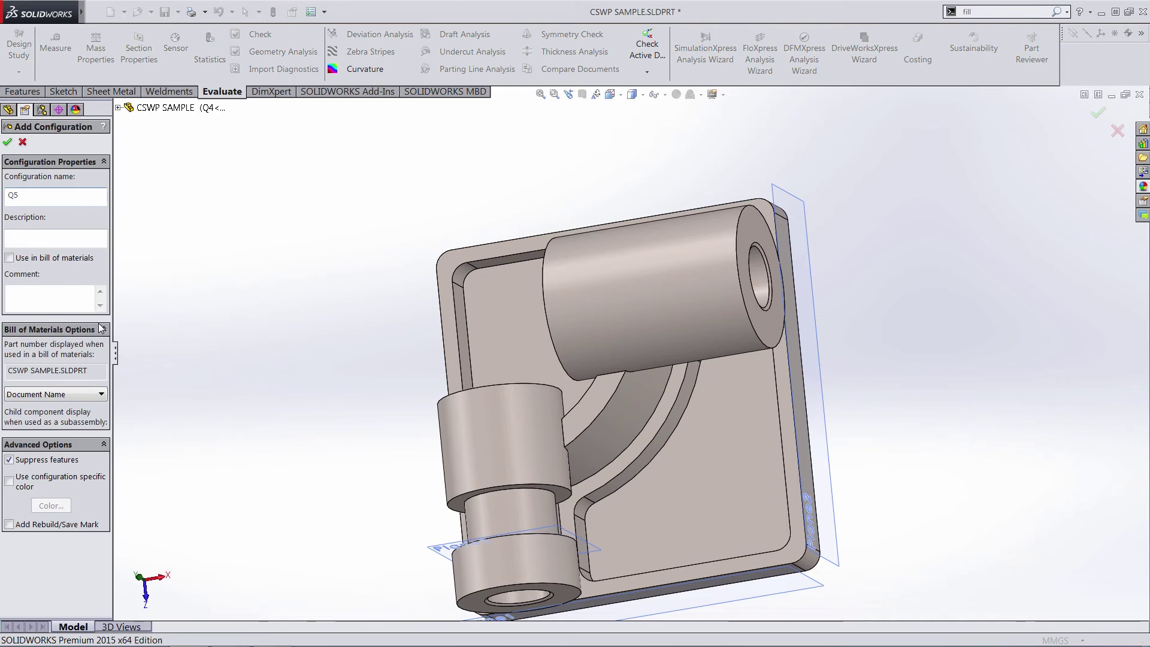
{"action": "left_click", "coordinate": [7, 142]}
{"action": "left_click", "coordinate": [8, 109]}
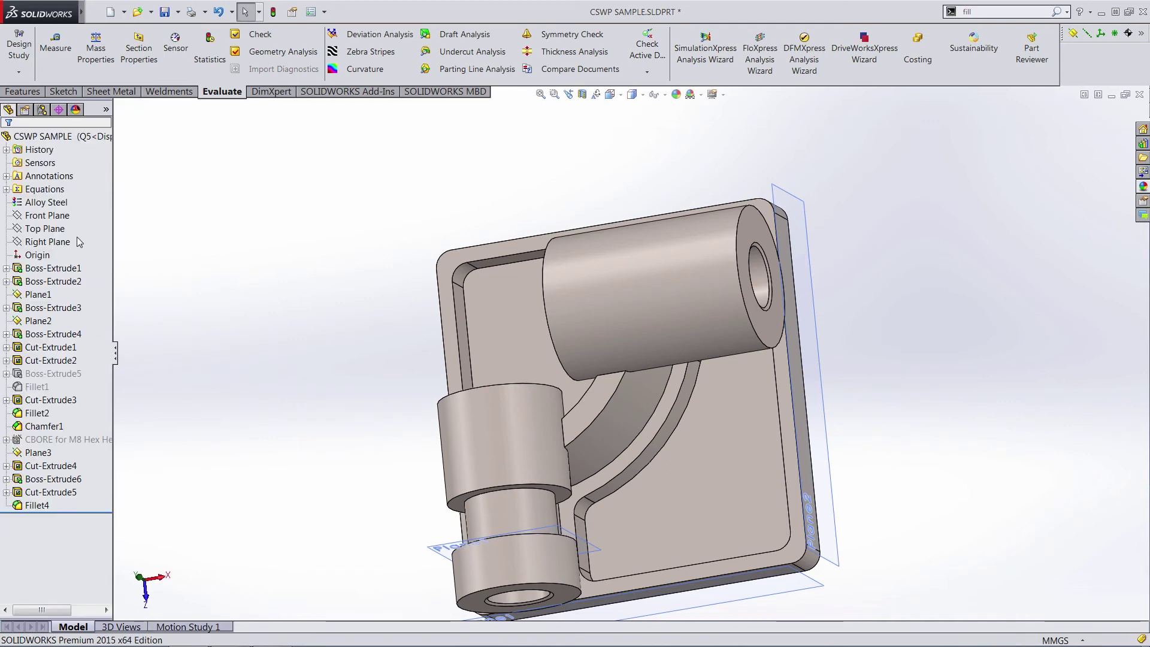
Step: In the Q5 configuration's equations, set global variable a to 229 and b to 217
{"action": "right_click", "coordinate": [45, 190]}
{"action": "left_click", "coordinate": [78, 203]}
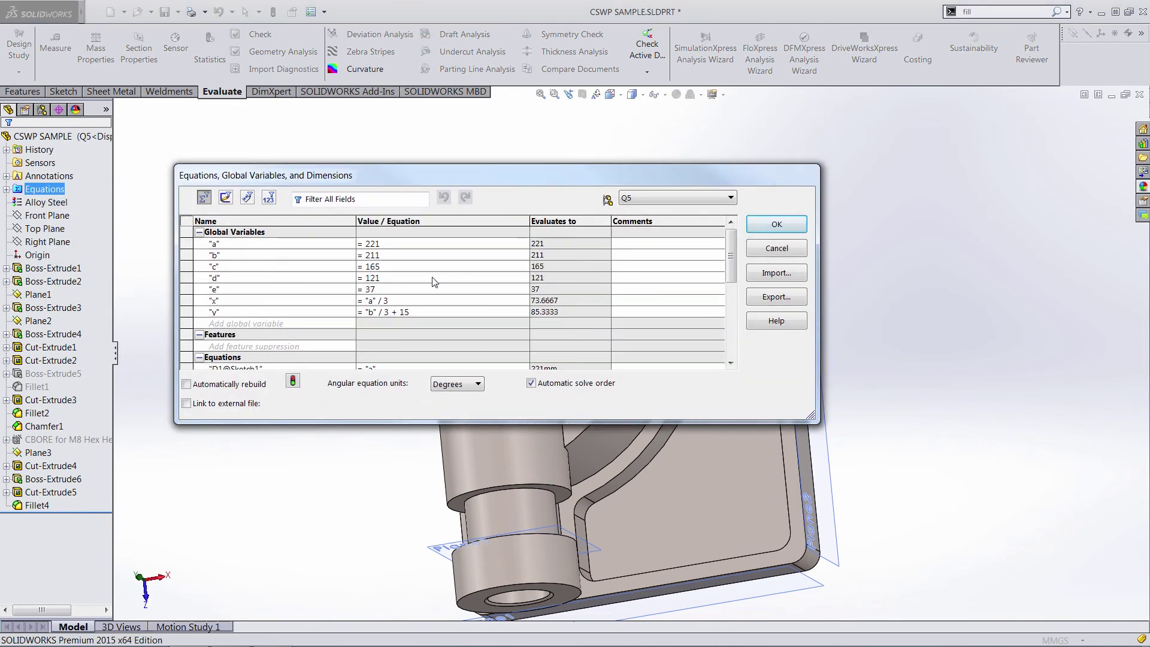
{"action": "left_click", "coordinate": [382, 243]}
{"action": "key", "text": "BackSpace"}
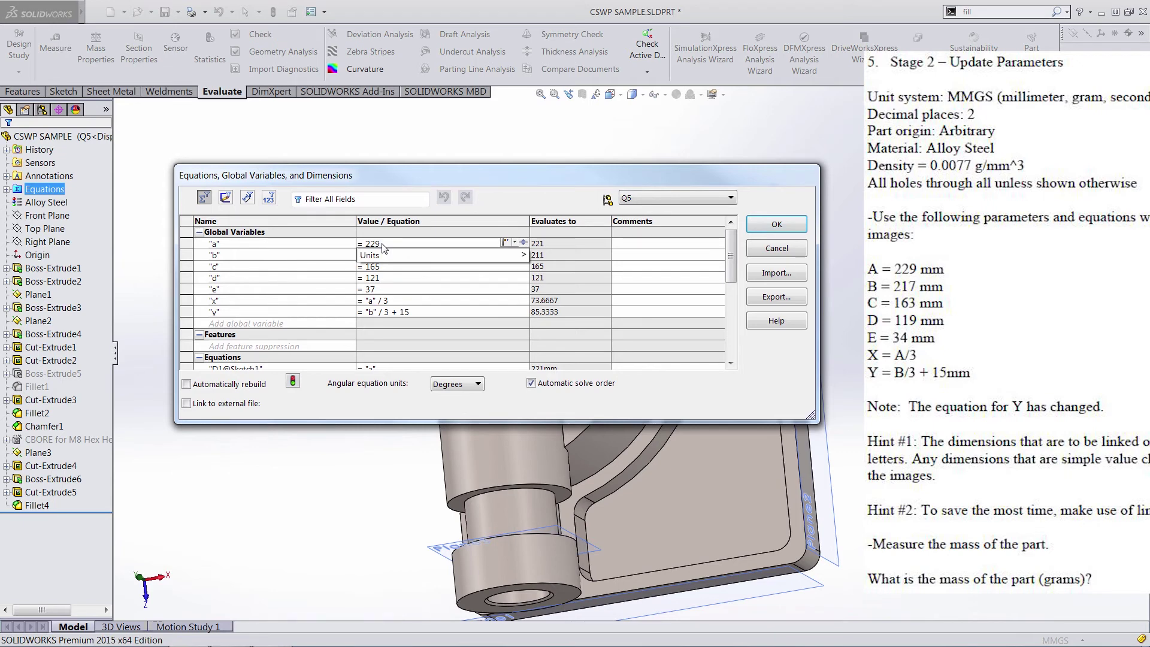
{"action": "type", "text": "9"}
{"action": "key", "text": "Tab"}
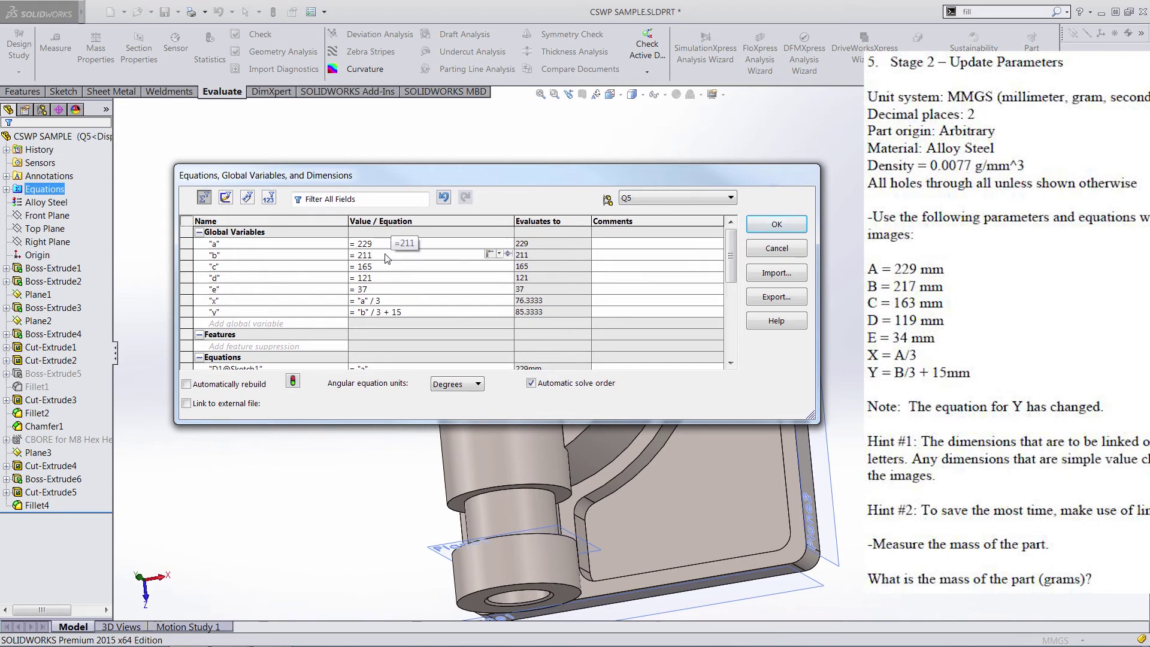
{"action": "key", "text": "BackSpace"}
{"action": "key", "text": "Tab"}
Step: Set global variables c to 163, d to 119 and e to 34, and rebuild while ignoring the feature error
{"action": "left_click", "coordinate": [392, 266]}
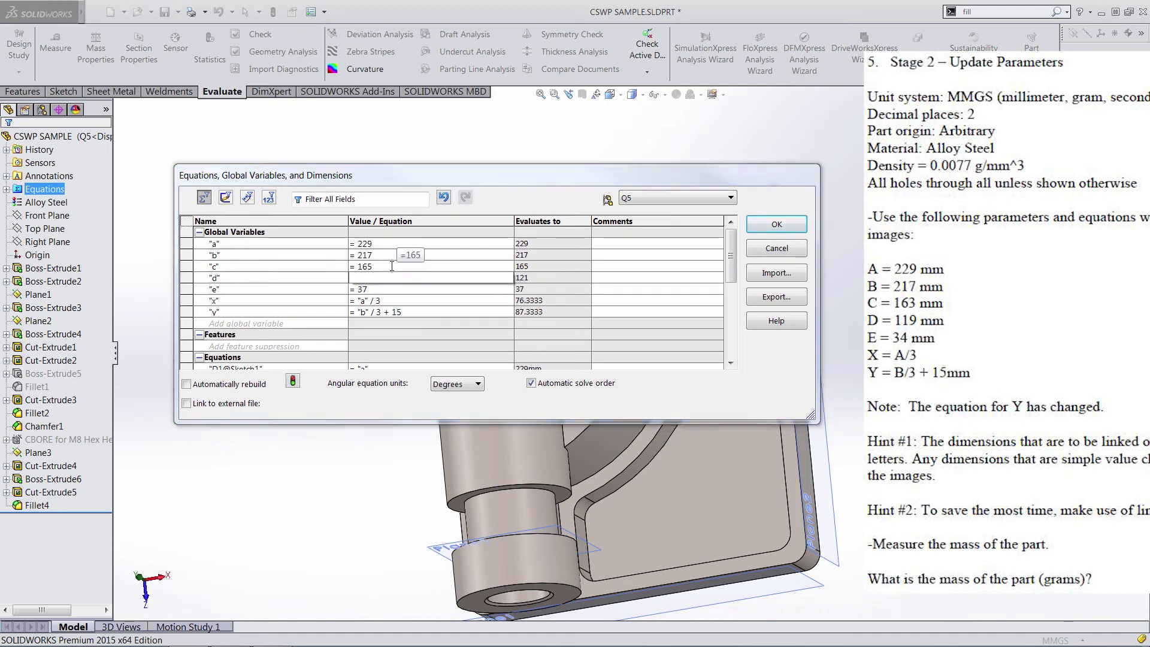
{"action": "type", "text": "3"}
{"action": "key", "text": "Tab"}
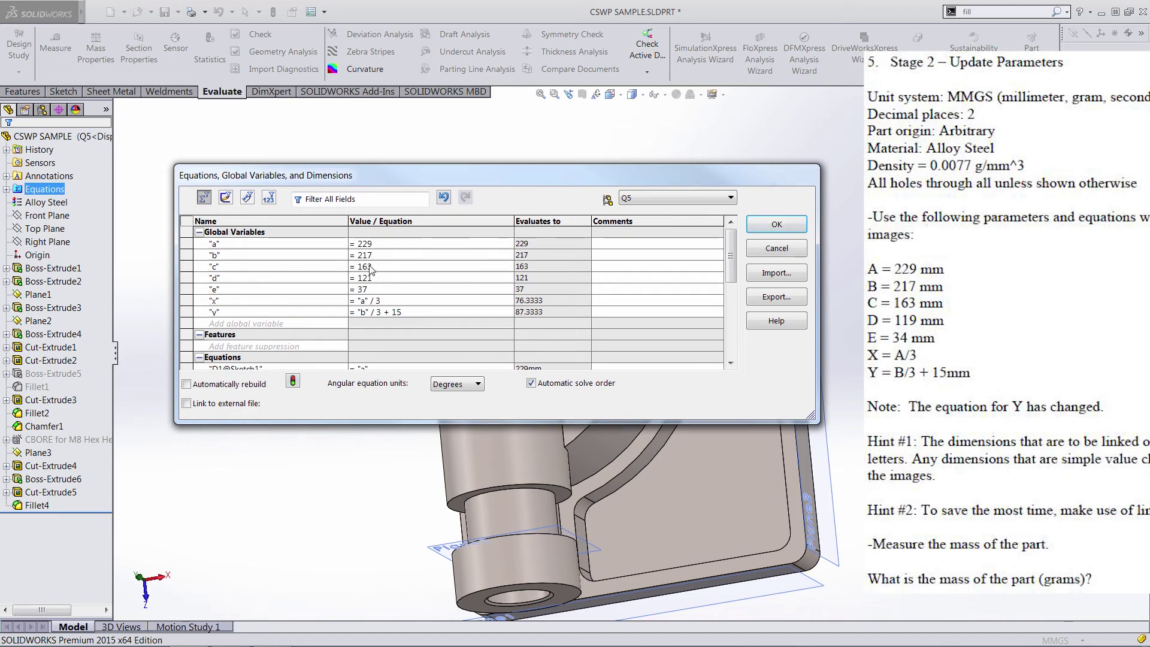
{"action": "key", "text": "BackSpace"}
{"action": "key", "text": "BackSpace"}
{"action": "key", "text": "BackSpace"}
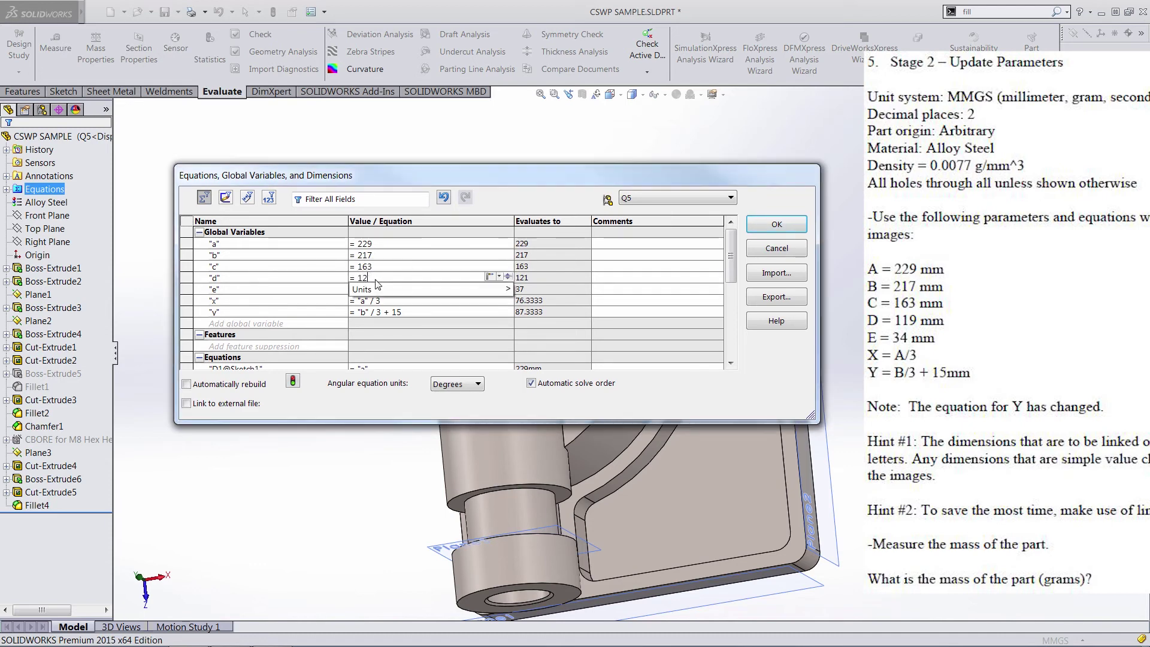
{"action": "type", "text": "11"}
{"action": "key", "text": "Tab"}
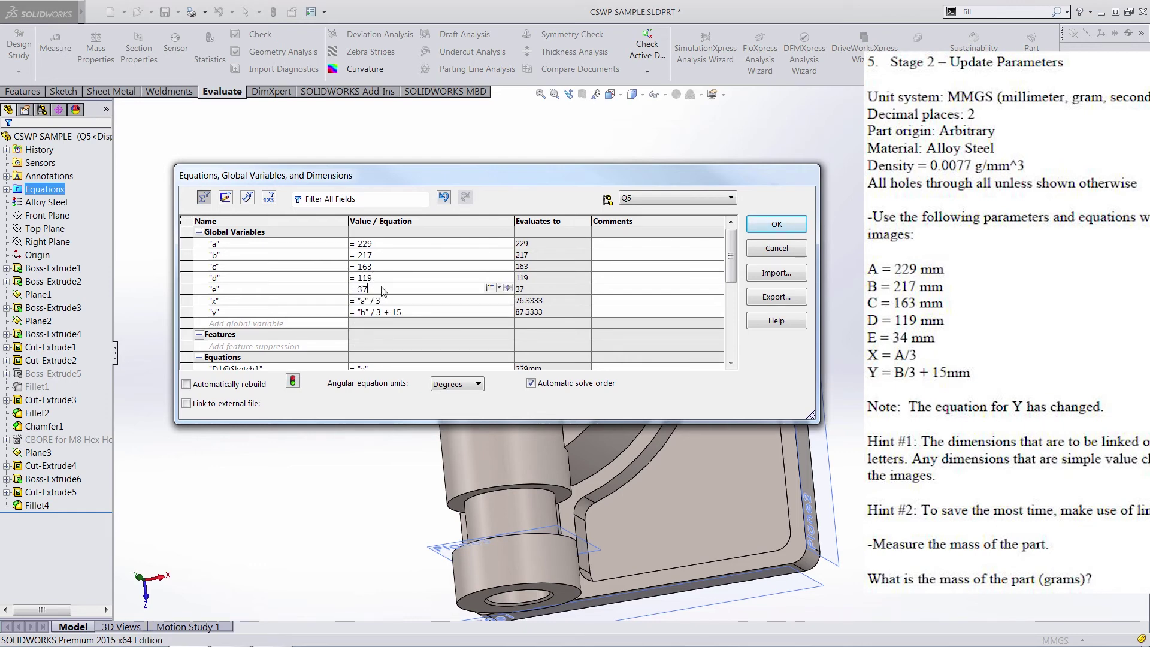
{"action": "key", "text": "BackSpace"}
{"action": "type", "text": "4"}
{"action": "key", "text": "Tab"}
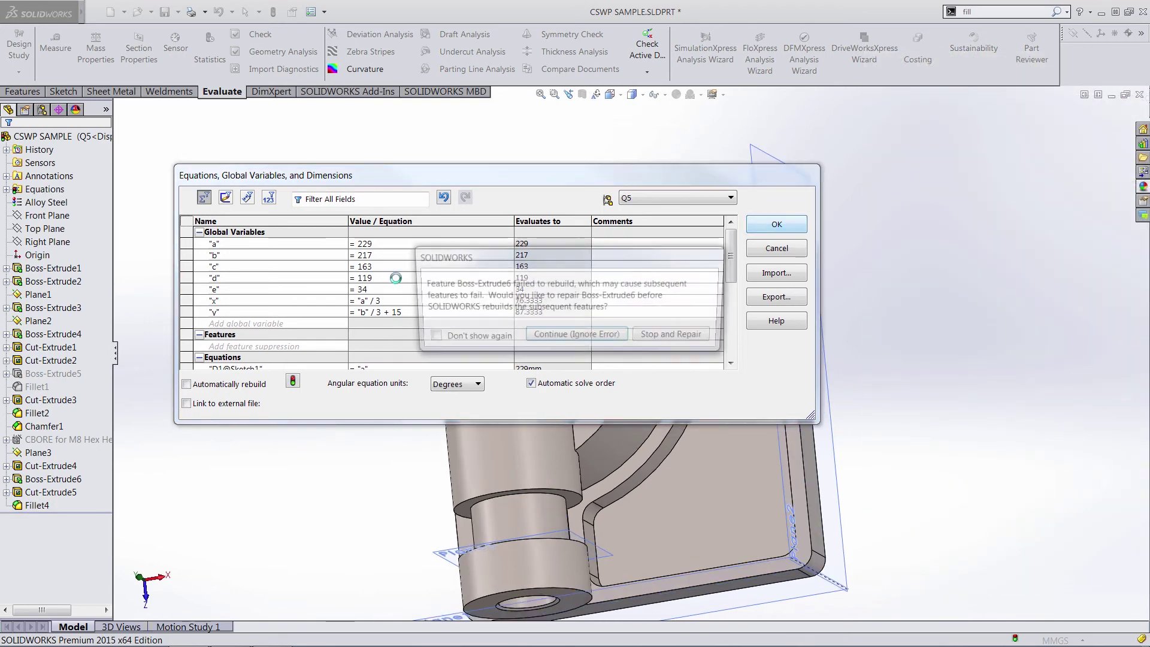
{"action": "left_click", "coordinate": [588, 335]}
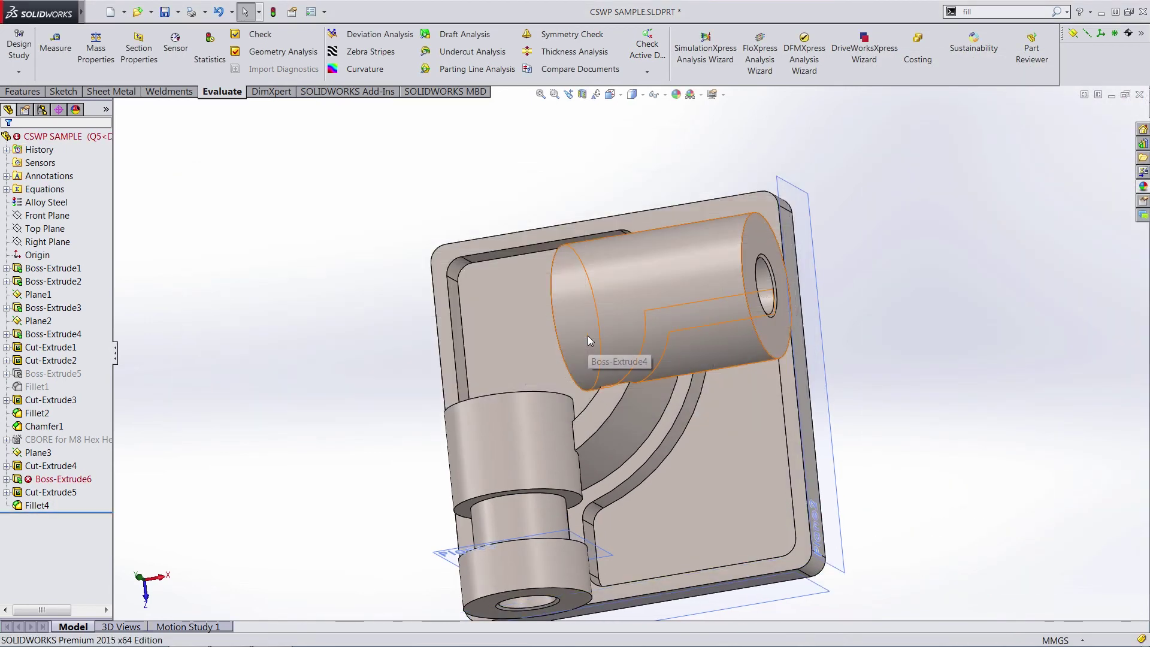
Step: Open the sketch of the failed Boss-Extrude6 rib fill for editing
{"action": "left_click", "coordinate": [63, 479]}
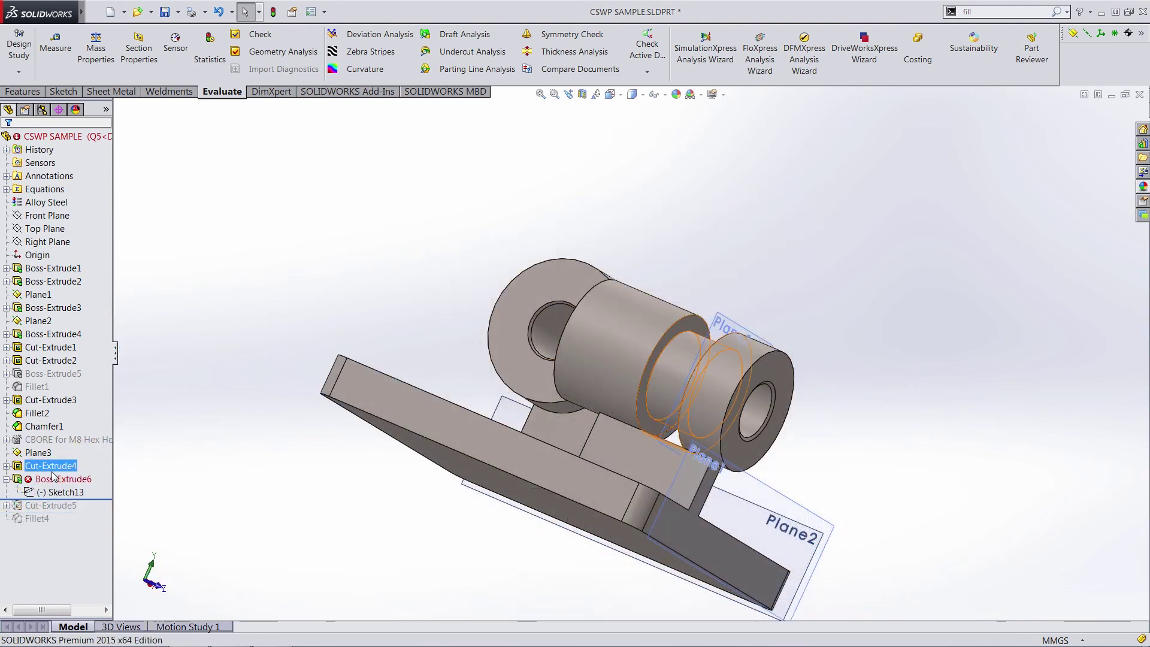
{"action": "right_click", "coordinate": [48, 479]}
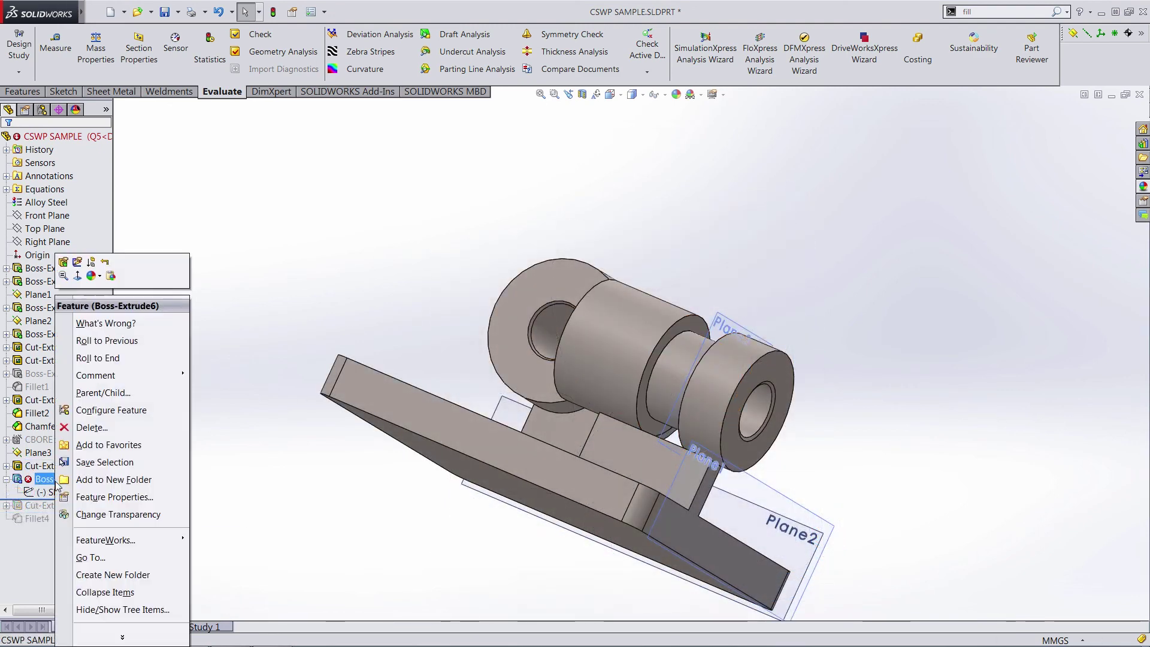
{"action": "left_click", "coordinate": [64, 276]}
{"action": "scroll", "coordinate": [479, 419], "scroll_direction": "down", "scroll_amount": 5}
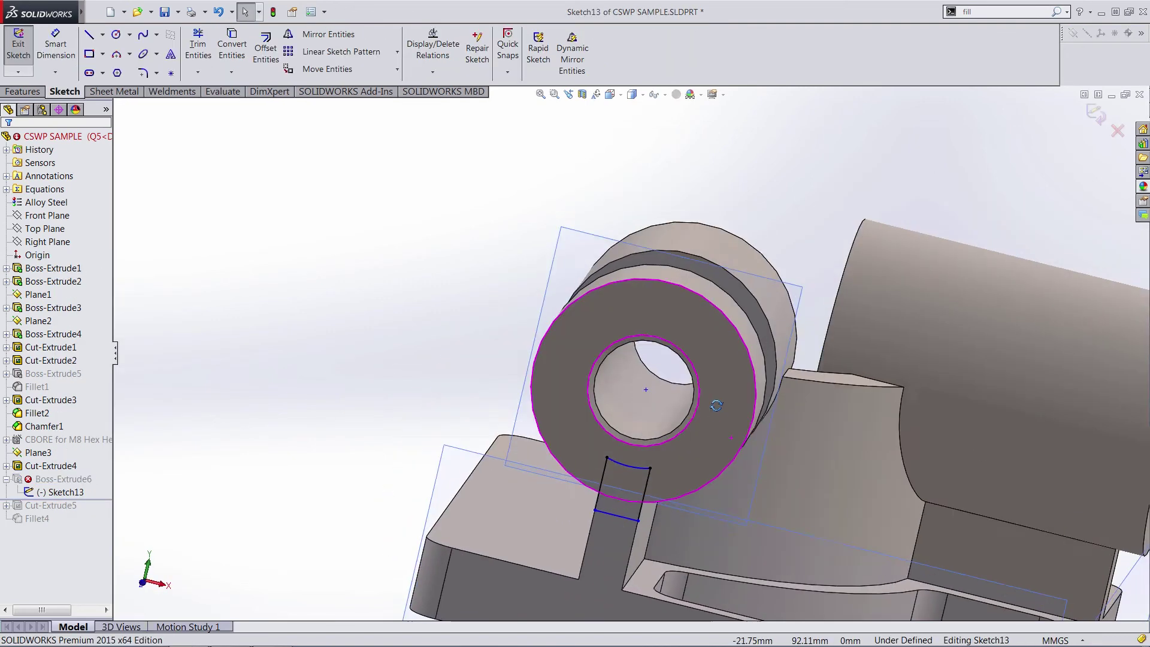
{"action": "mouse_move", "coordinate": [564, 488]}
{"action": "middle_mouse_down"}
{"action": "mouse_move", "coordinate": [605, 452]}
{"action": "mouse_move", "coordinate": [601, 440]}
{"action": "middle_mouse_up"}
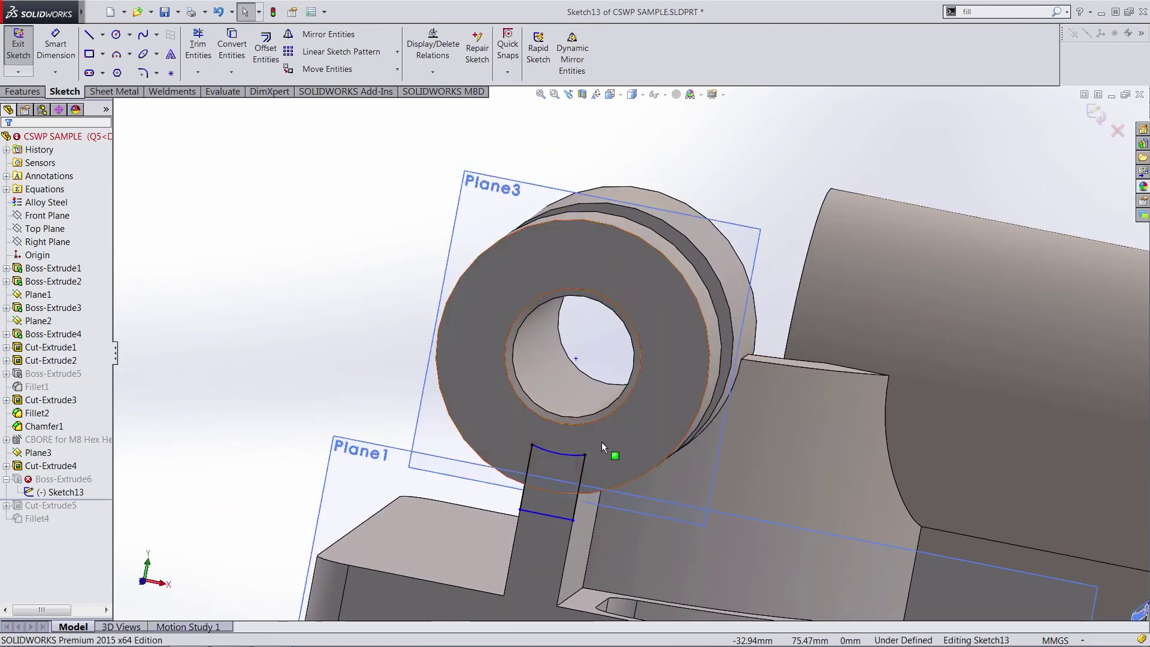
Step: Show the model in wireframe, viewed normal to the rib-fill sketch
{"action": "left_click", "coordinate": [565, 454]}
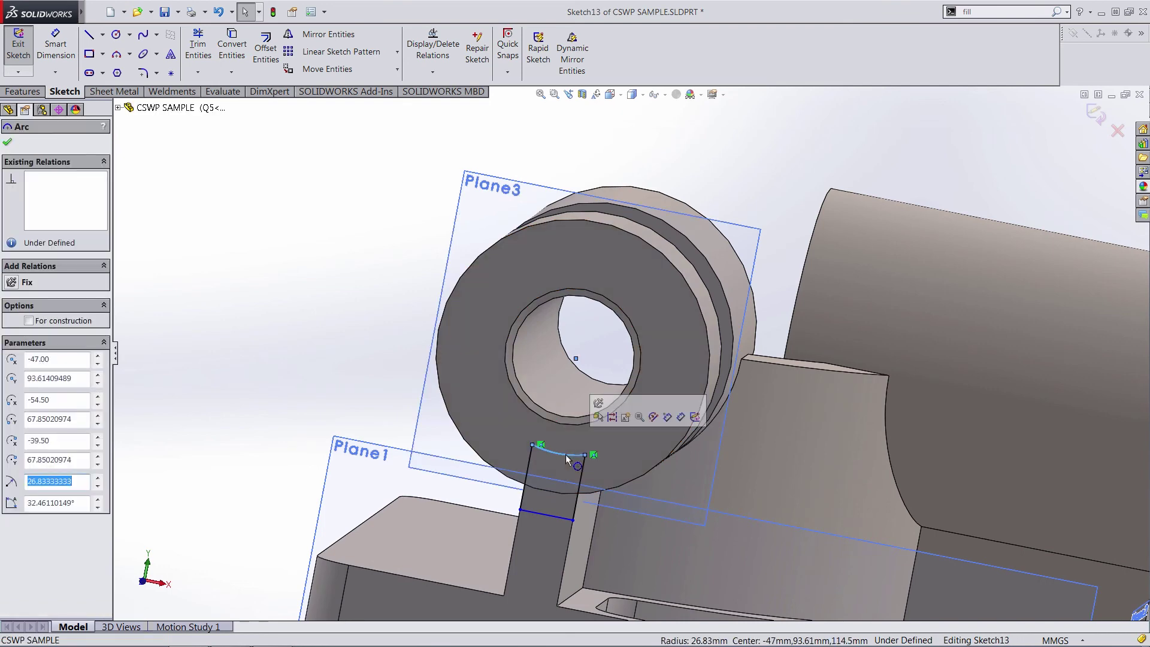
{"action": "mouse_move", "coordinate": [565, 454]}
{"action": "middle_mouse_down"}
{"action": "mouse_move", "coordinate": [475, 424]}
{"action": "mouse_move", "coordinate": [570, 443]}
{"action": "middle_mouse_up"}
{"action": "left_click", "coordinate": [643, 94]}
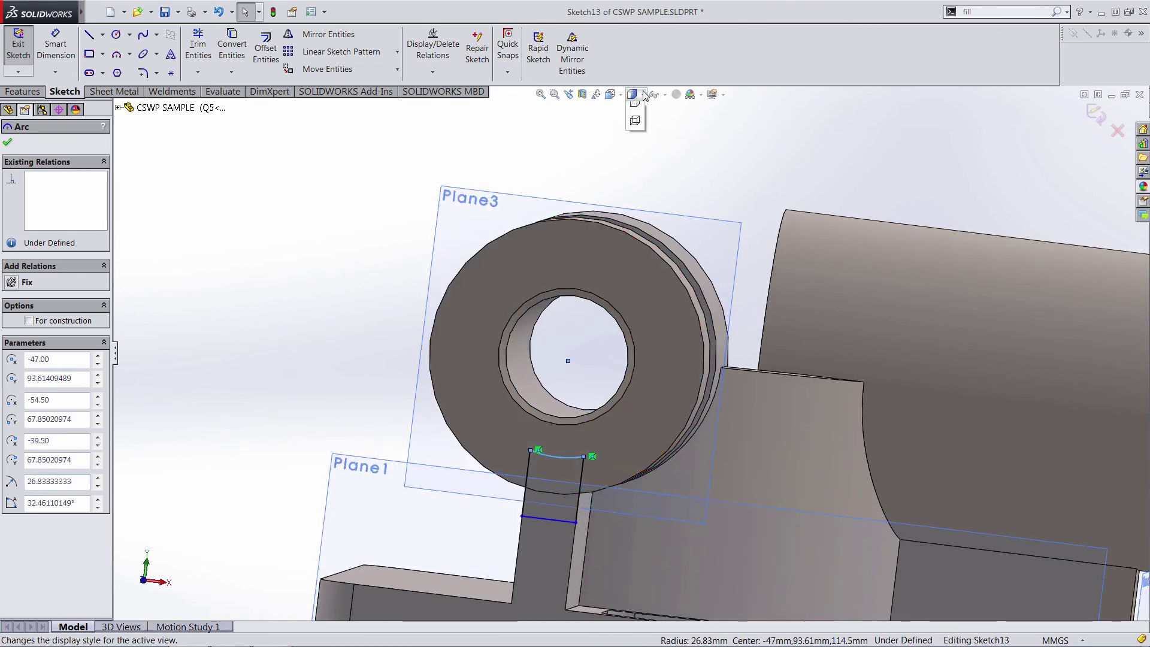
{"action": "left_click", "coordinate": [635, 185]}
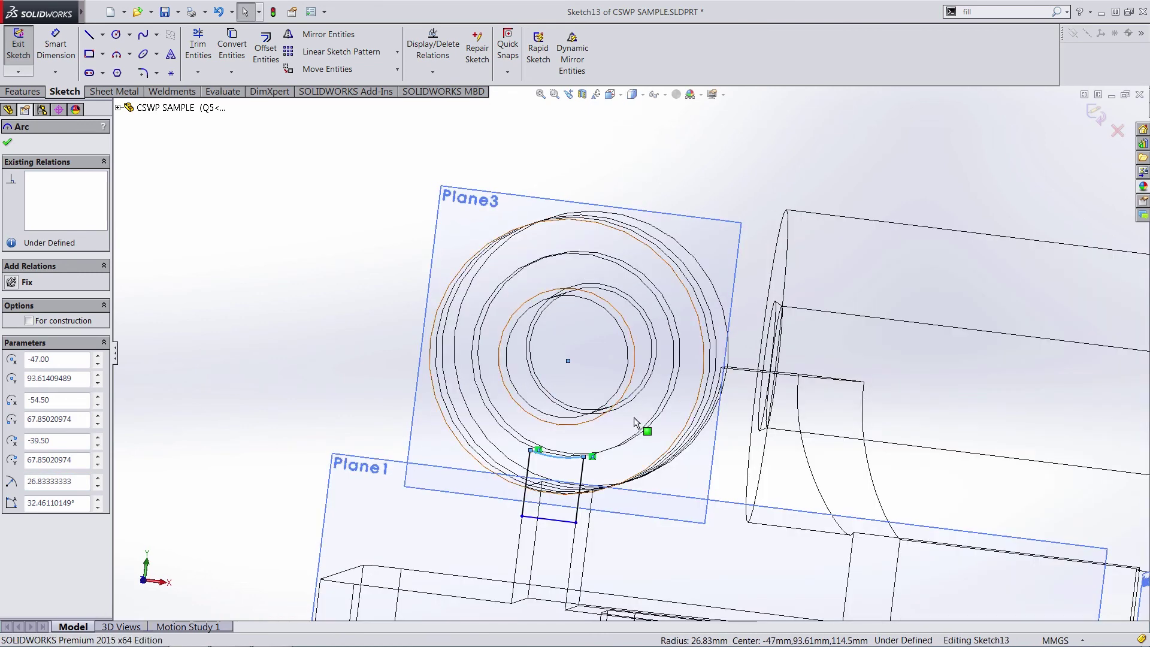
{"action": "middle_click_drag", "start_coordinate": [549, 472], "coordinate": [553, 473]}
{"action": "key", "text": "space"}
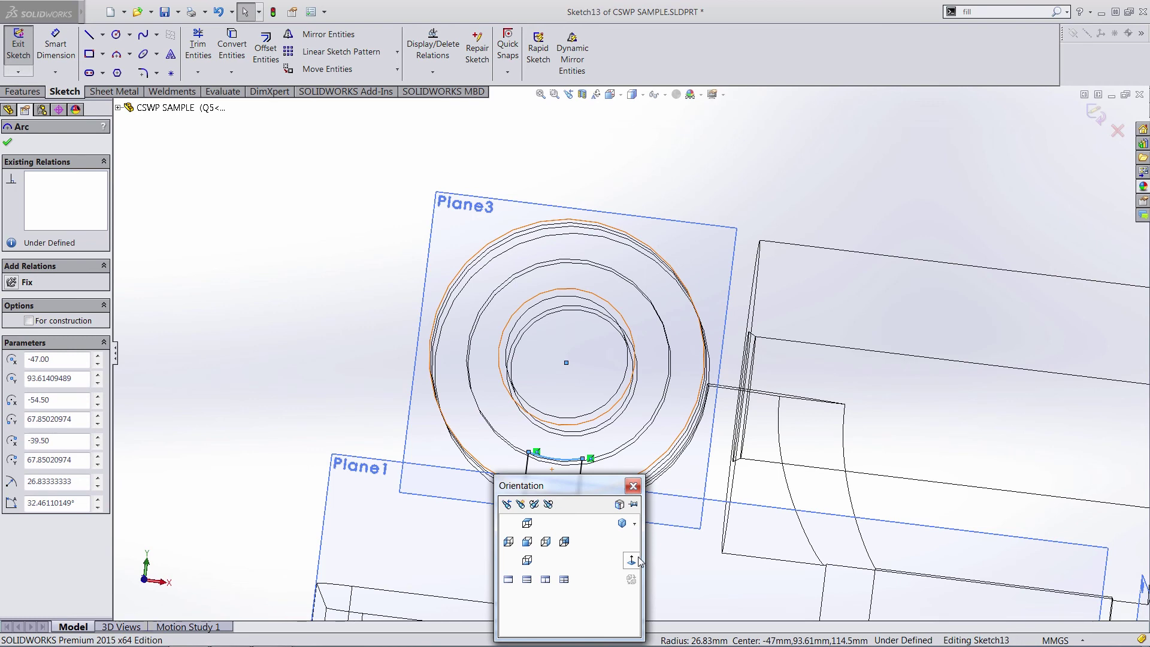
{"action": "left_click", "coordinate": [631, 561]}
{"action": "scroll", "coordinate": [562, 346], "scroll_direction": "down", "scroll_amount": 5}
Step: Make the profile's upper arc coradial with the groove's hidden circular edge, and exit the sketch
{"action": "left_click", "coordinate": [562, 341]}
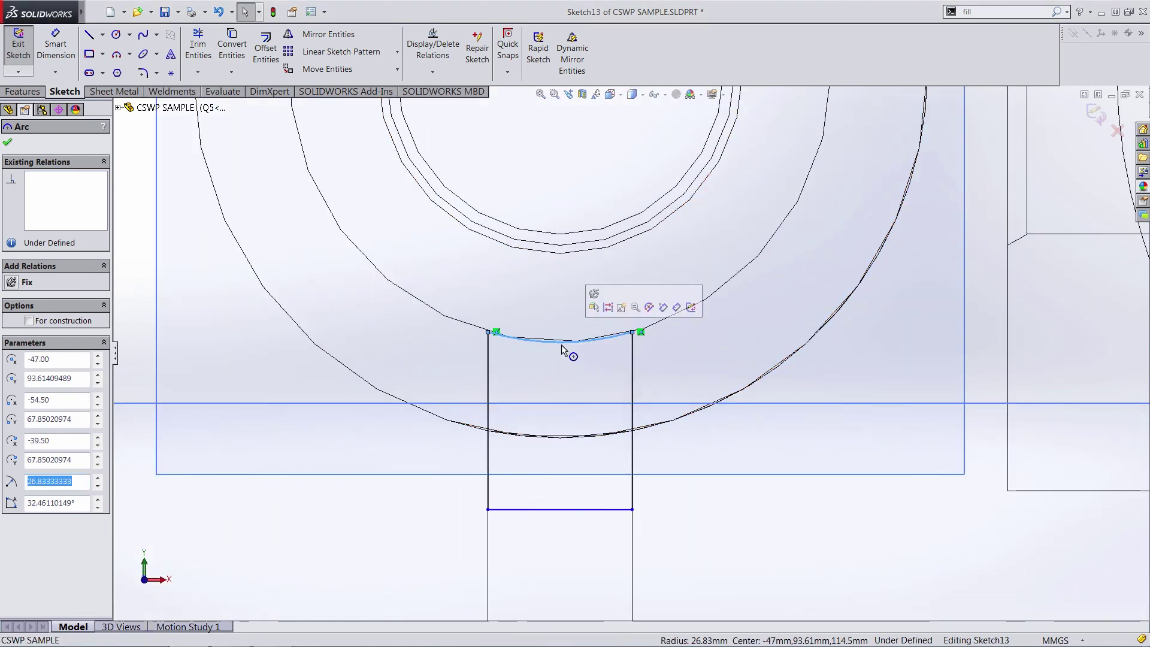
{"action": "left_click", "coordinate": [681, 312], "text": "ctrl"}
{"action": "left_click", "coordinate": [11, 369]}
{"action": "left_click", "coordinate": [7, 143]}
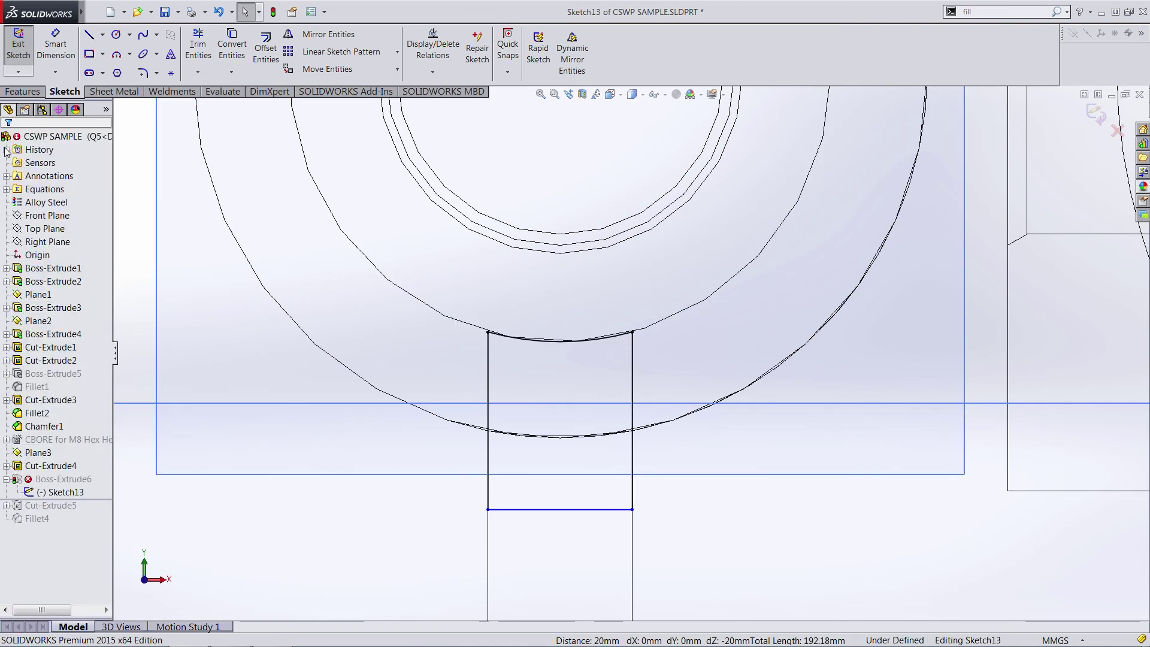
{"action": "left_click", "coordinate": [17, 60]}
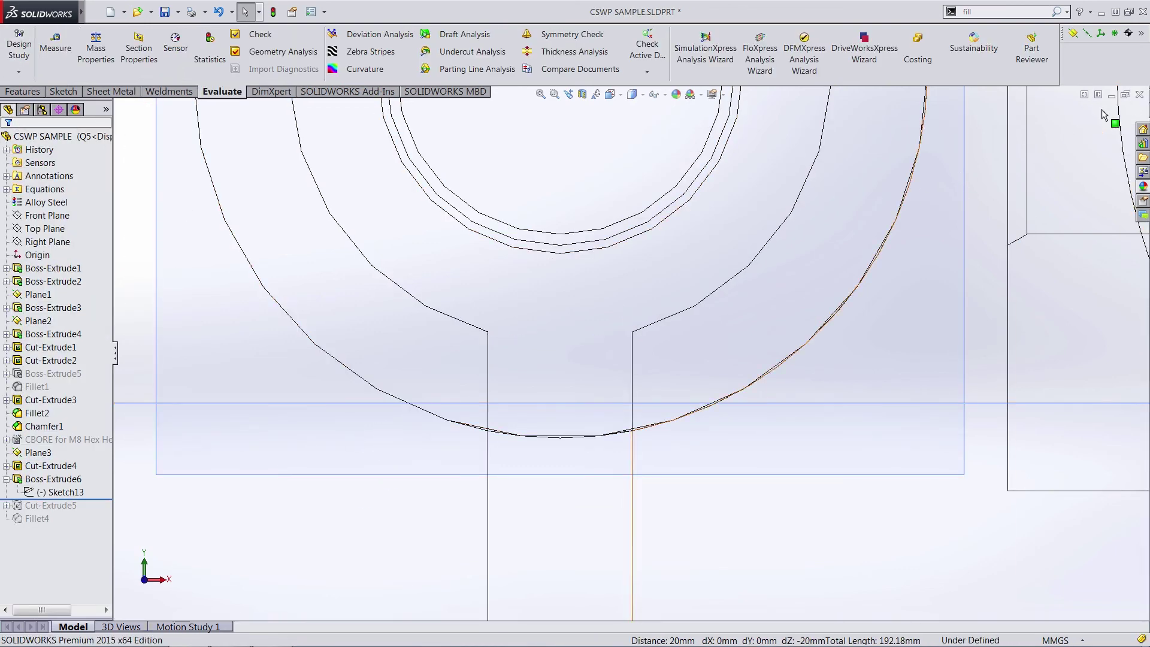
Step: Return the part to the shaded-with-edges display and roll the feature history forward past Fillet4
{"action": "left_click", "coordinate": [632, 94]}
{"action": "left_click", "coordinate": [632, 109]}
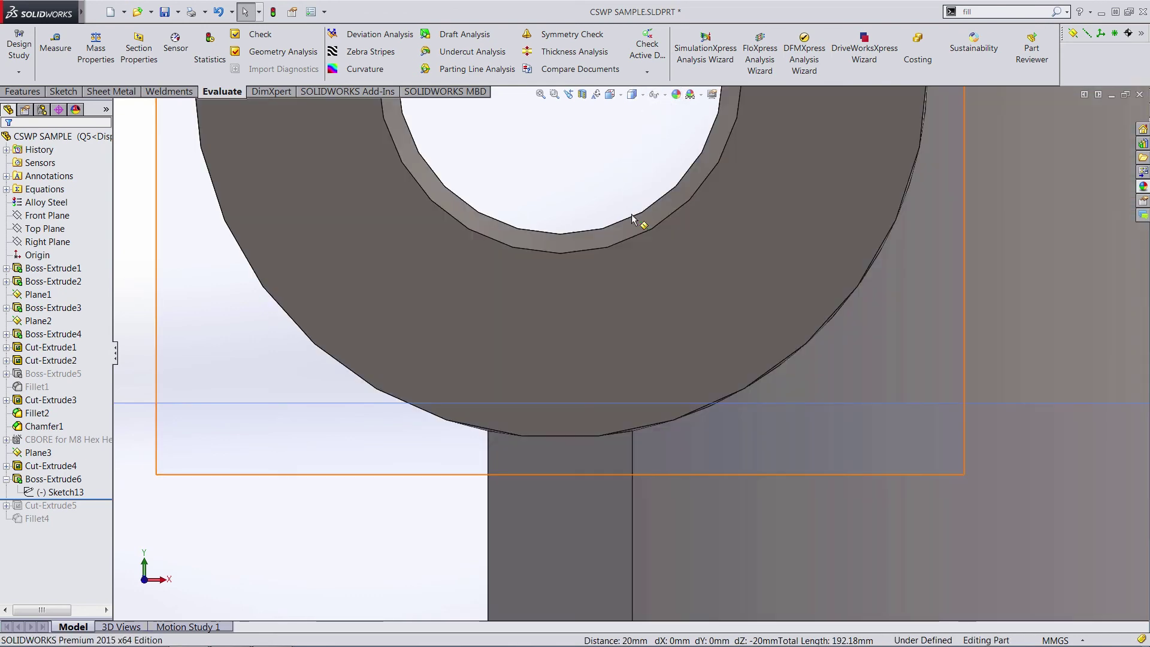
{"action": "scroll", "coordinate": [649, 362], "scroll_direction": "up", "scroll_amount": 3}
{"action": "middle_click_drag", "start_coordinate": [650, 362], "coordinate": [495, 318]}
{"action": "scroll", "coordinate": [559, 367], "scroll_direction": "down", "scroll_amount": 3}
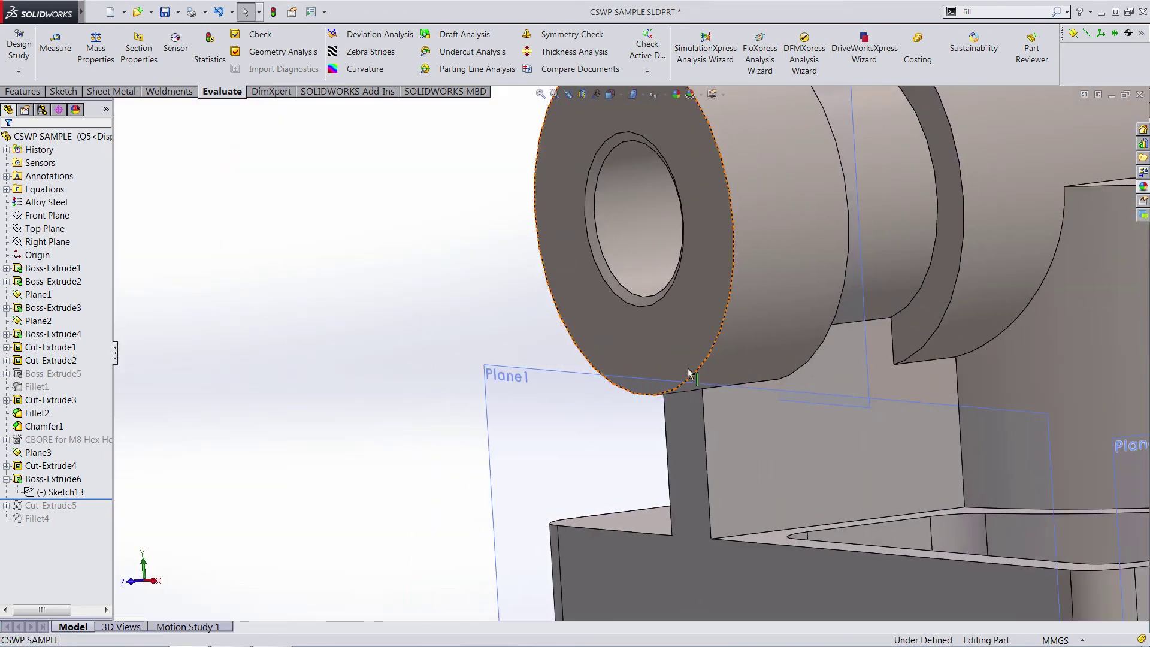
{"action": "scroll", "coordinate": [559, 367], "scroll_direction": "up", "scroll_amount": 3}
{"action": "mouse_move", "coordinate": [865, 328]}
{"action": "middle_mouse_down"}
{"action": "mouse_move", "coordinate": [551, 212]}
{"action": "mouse_move", "coordinate": [558, 472]}
{"action": "middle_mouse_up"}
{"action": "left_click", "coordinate": [60, 492]}
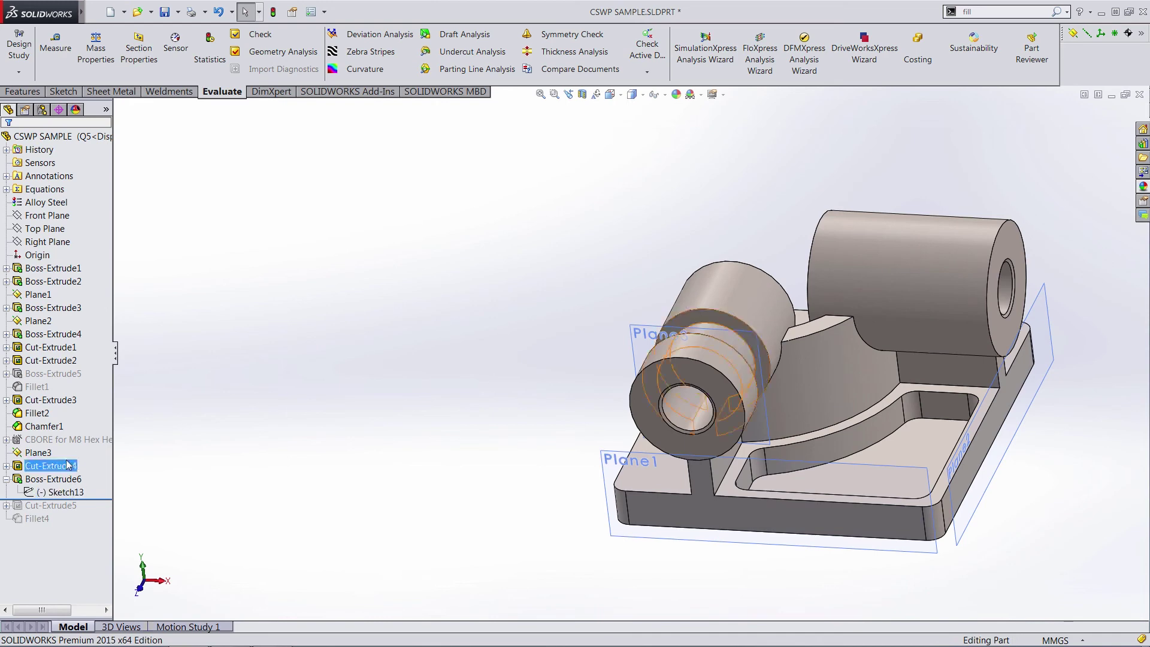
{"action": "left_click_drag", "start_coordinate": [77, 500], "coordinate": [63, 526]}
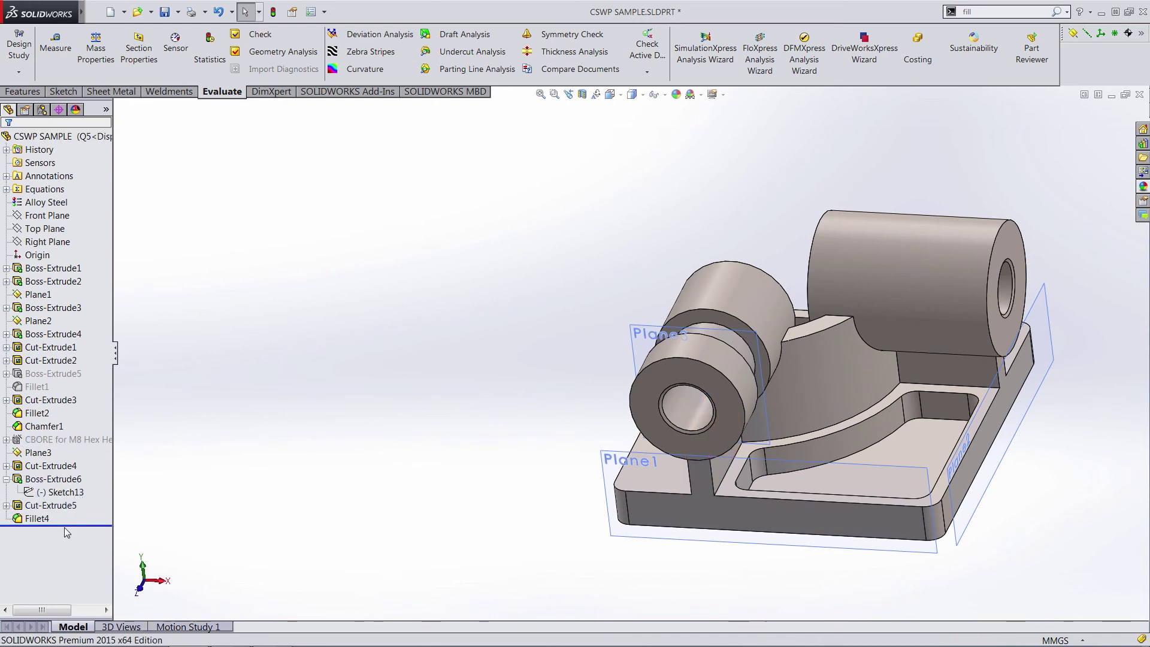
Step: Evaluate the mass properties of the Q5 configuration
{"action": "key", "text": "ctrl+7"}
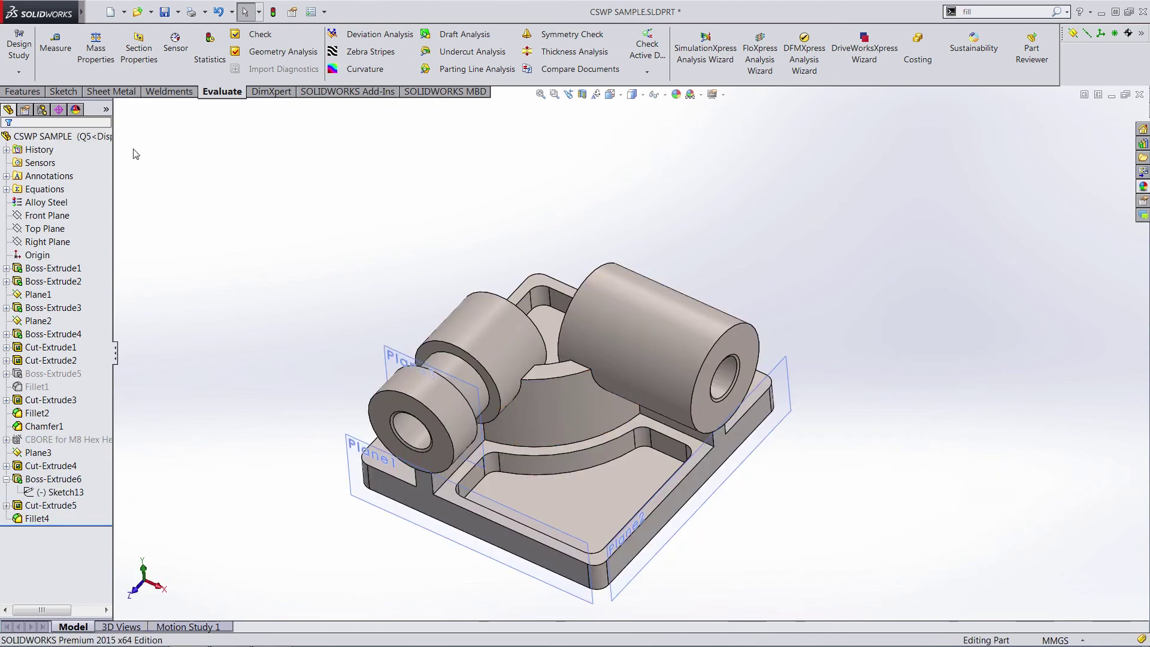
{"action": "left_click", "coordinate": [96, 48]}
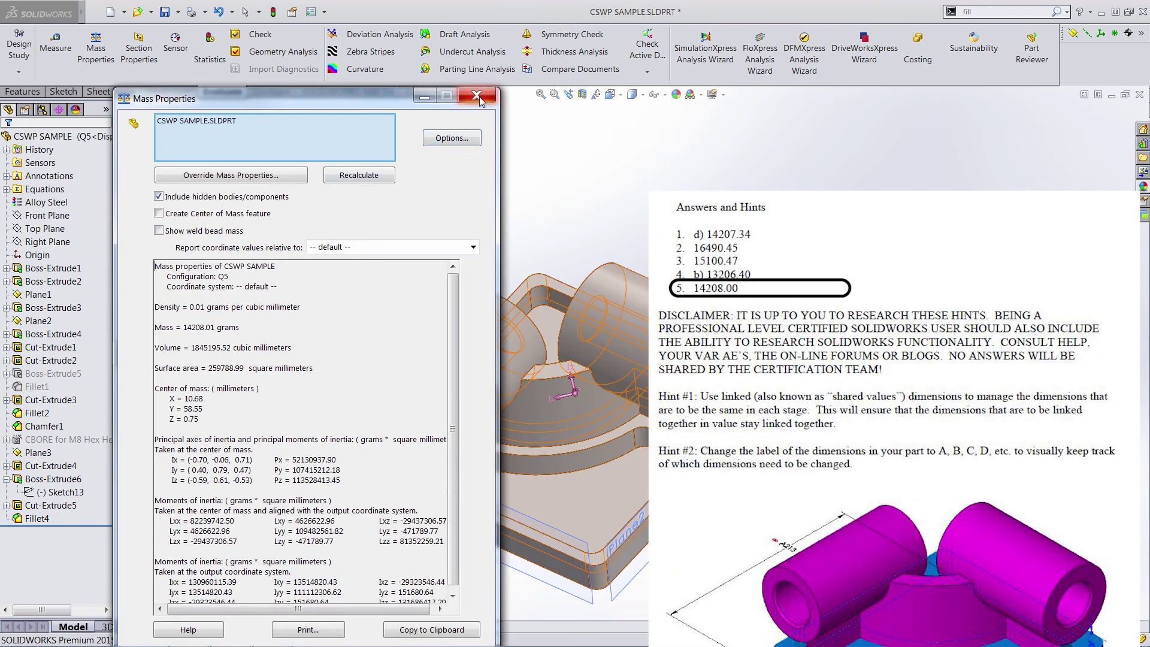
{"action": "left_click", "coordinate": [476, 96]}
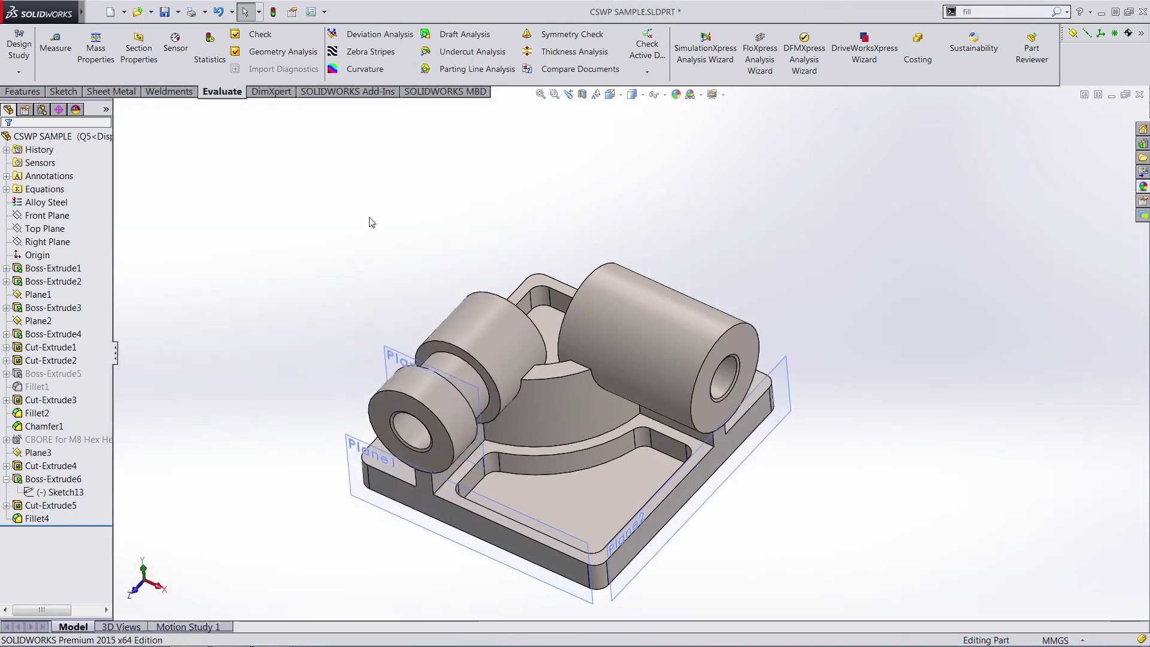
Step: Review the part's saved configurations by activating Q4 and Q3
{"action": "left_click", "coordinate": [41, 110]}
{"action": "double_click", "coordinate": [67, 190]}
{"action": "double_click", "coordinate": [67, 177]}
{"action": "double_click", "coordinate": [71, 203]}
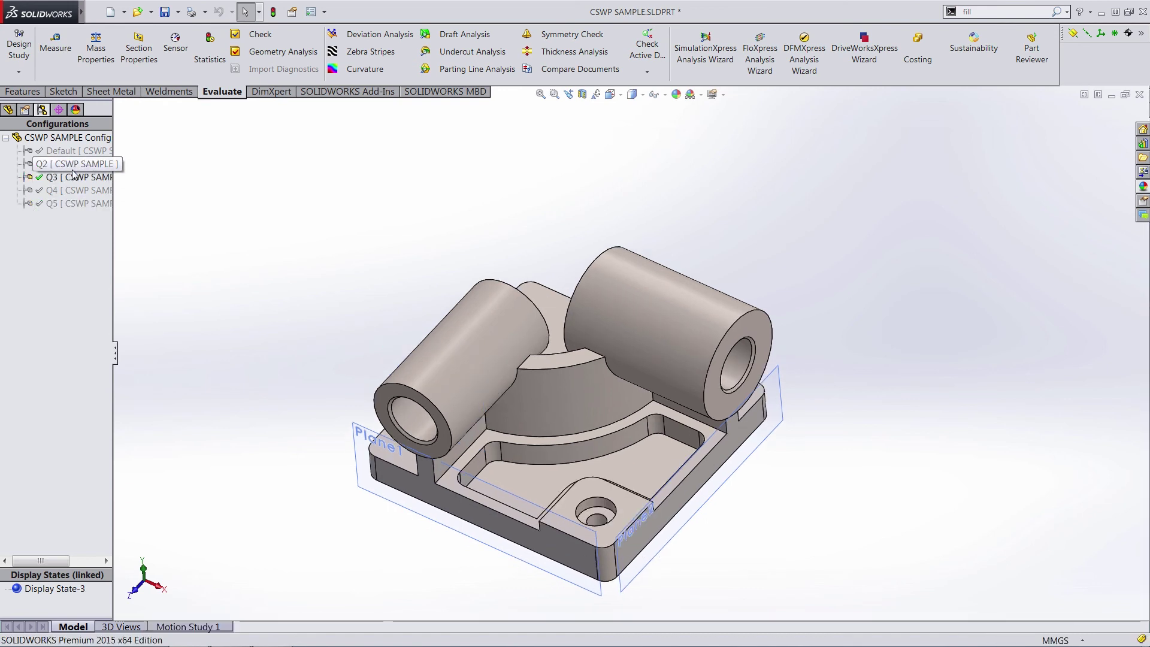